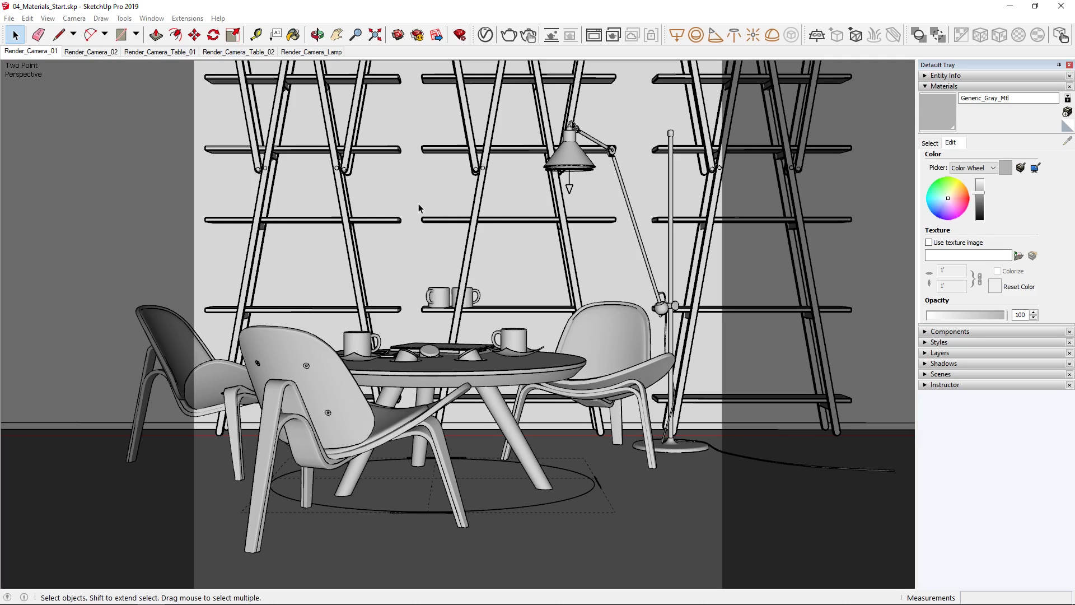
# Start a V-Ray Interactive render limited to a region around the table and chairs
pyautogui.click(483, 36)
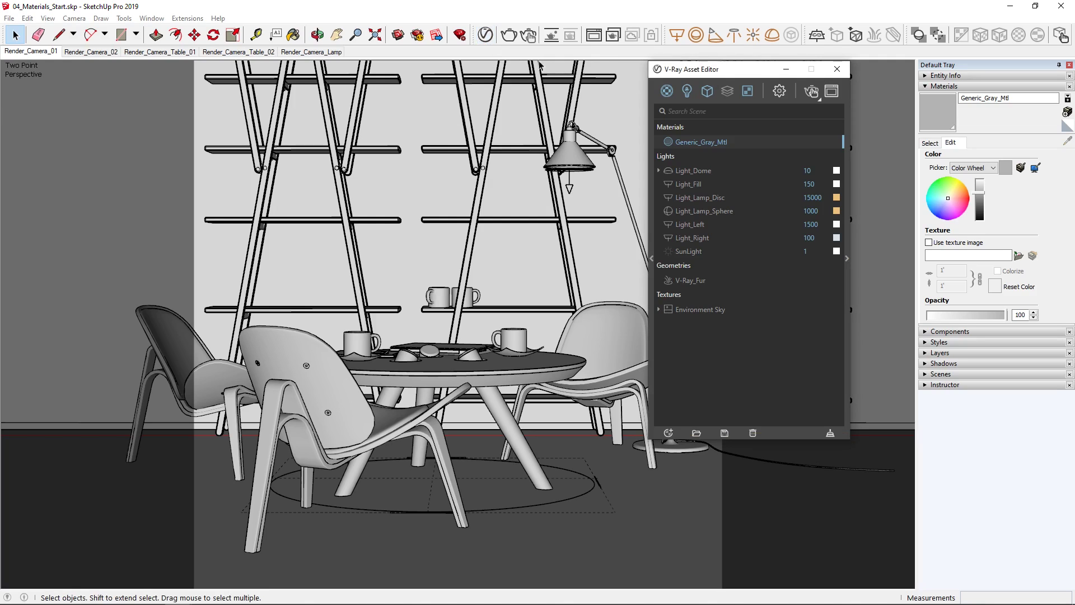
pyautogui.click(778, 91)
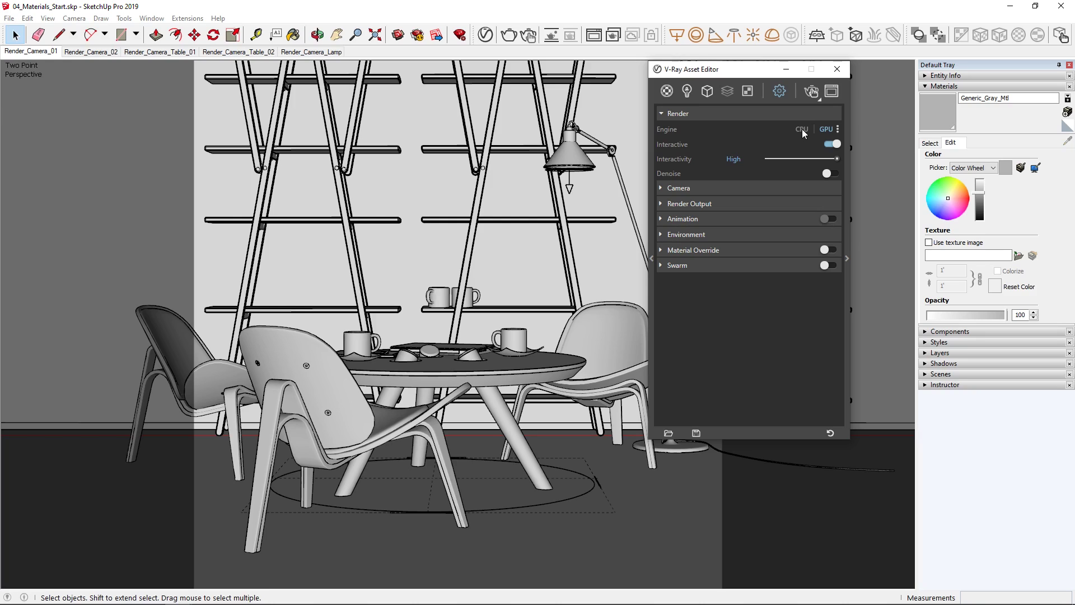
pyautogui.click(813, 92)
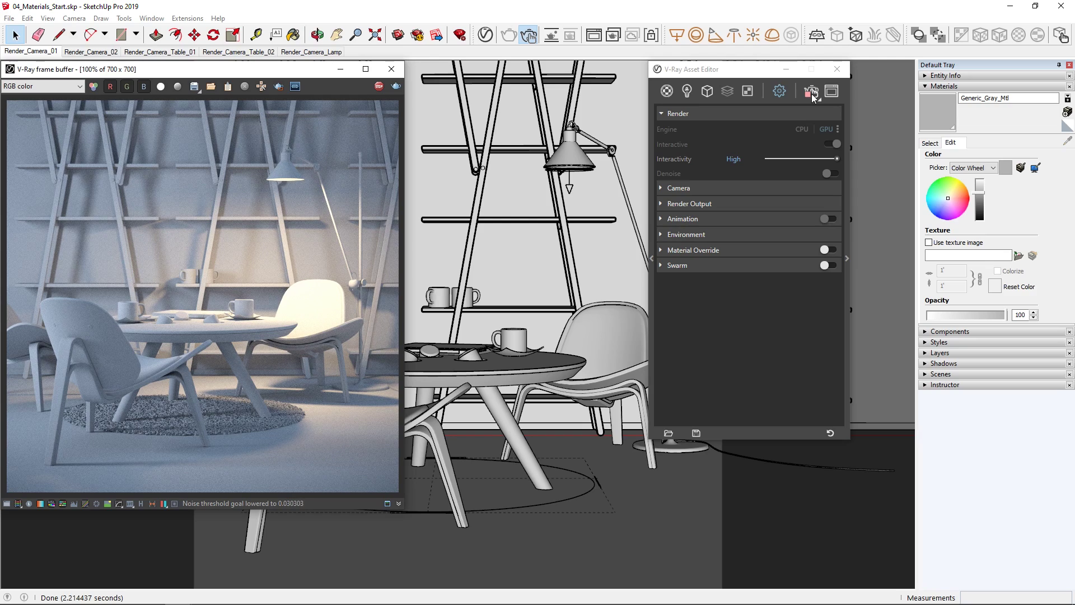
pyautogui.click(279, 88)
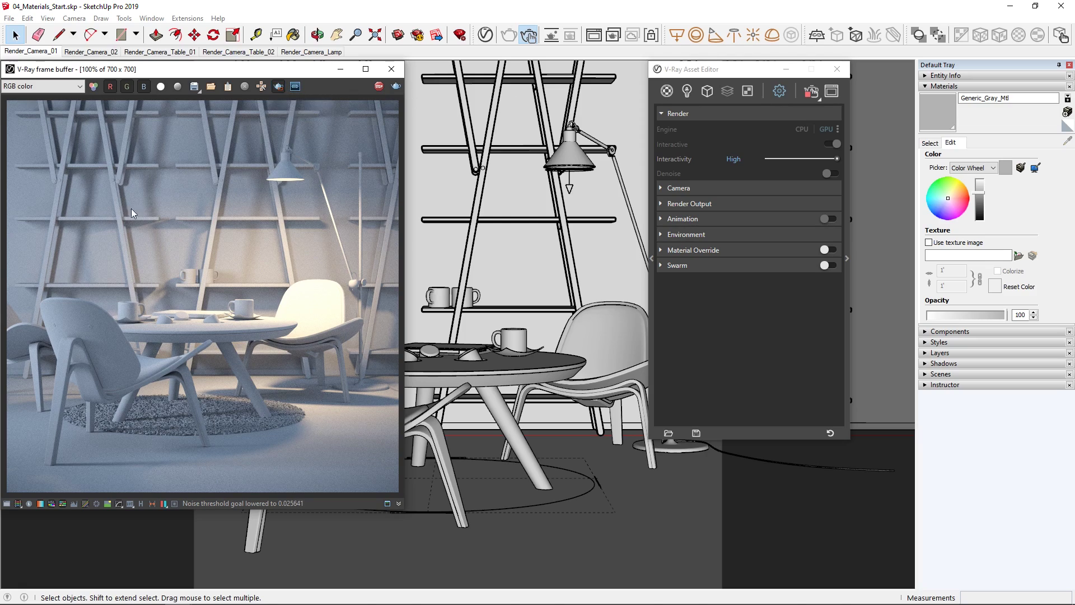
pyautogui.moveTo(10, 243); pyautogui.dragTo(372, 480)
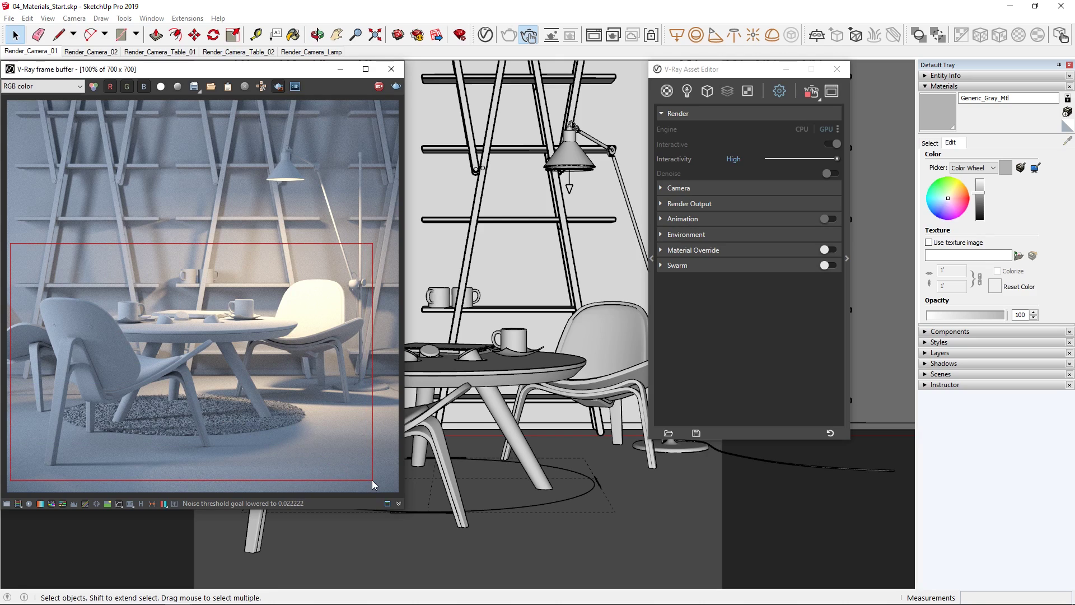
# Add Porcelain_A01_White_10cm from the Ceramic & Porcelain library to the scene materials
pyautogui.click(527, 349)
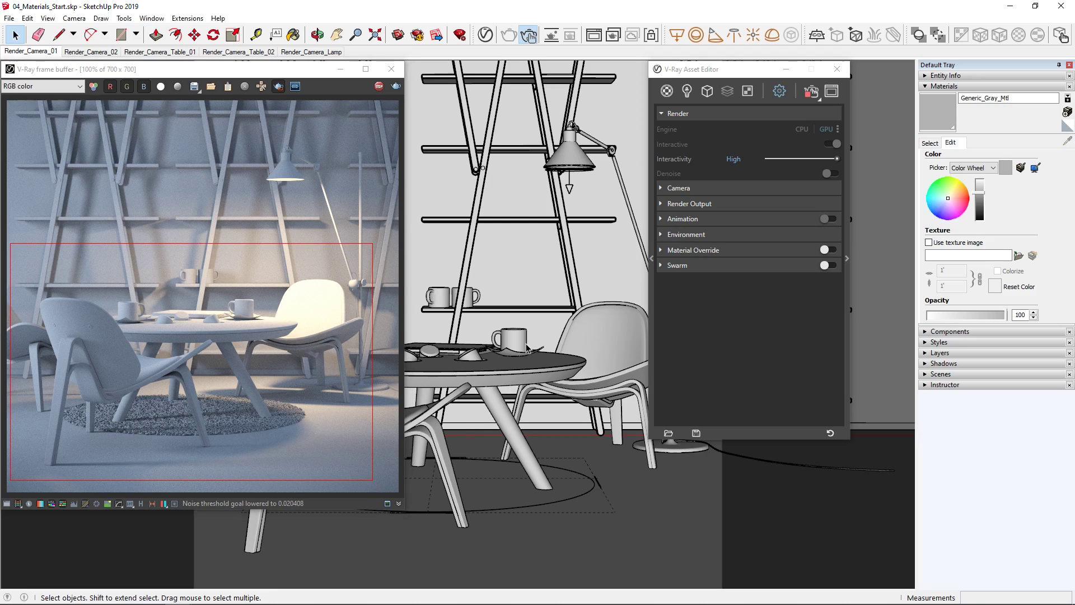
pyautogui.click(667, 95)
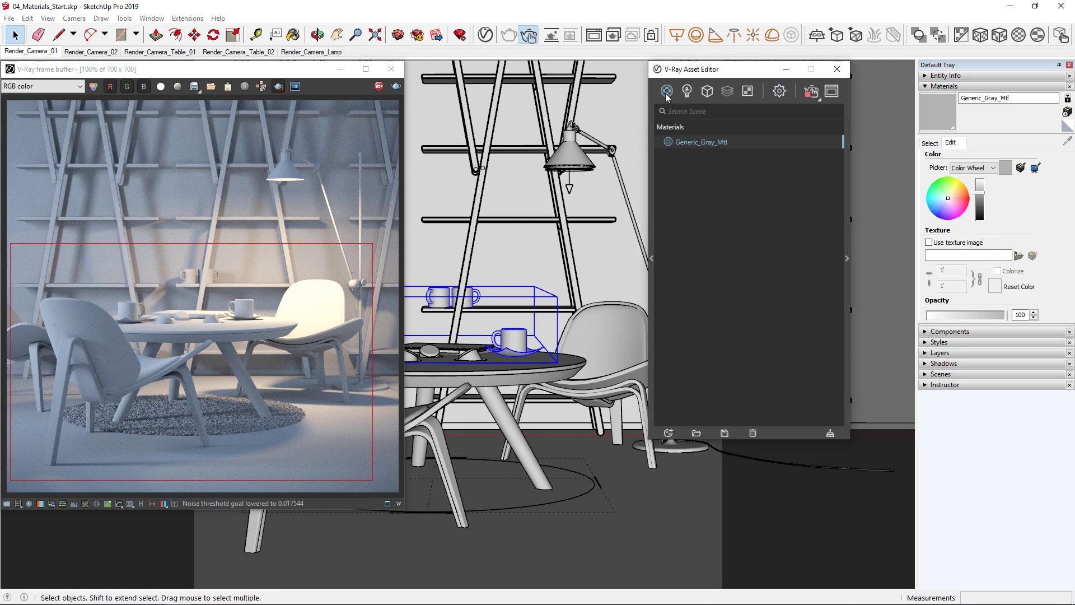
pyautogui.click(650, 162)
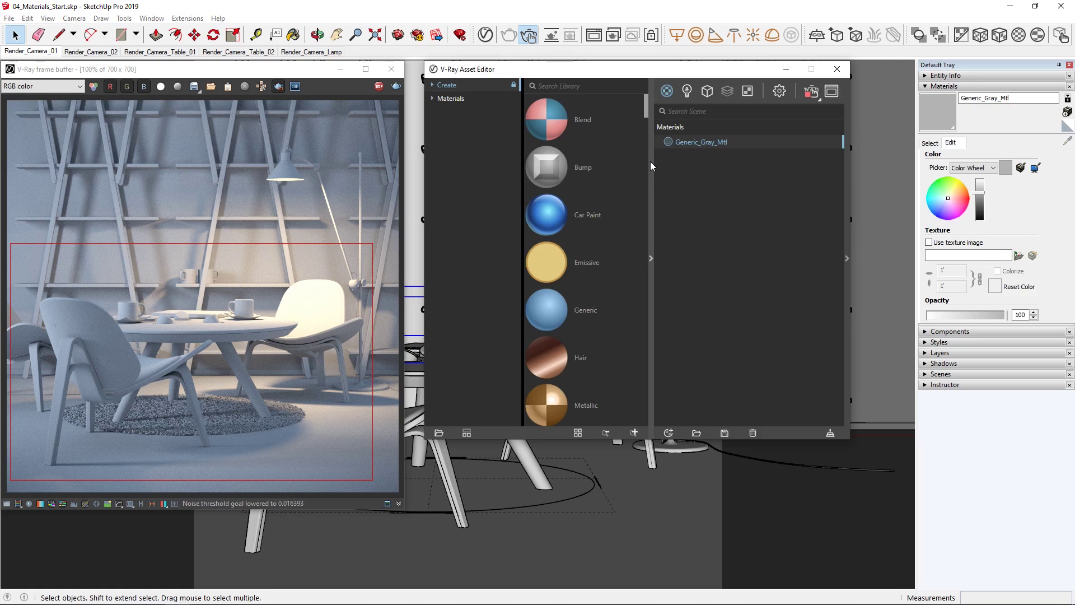
pyautogui.click(455, 100)
pyautogui.click(434, 99)
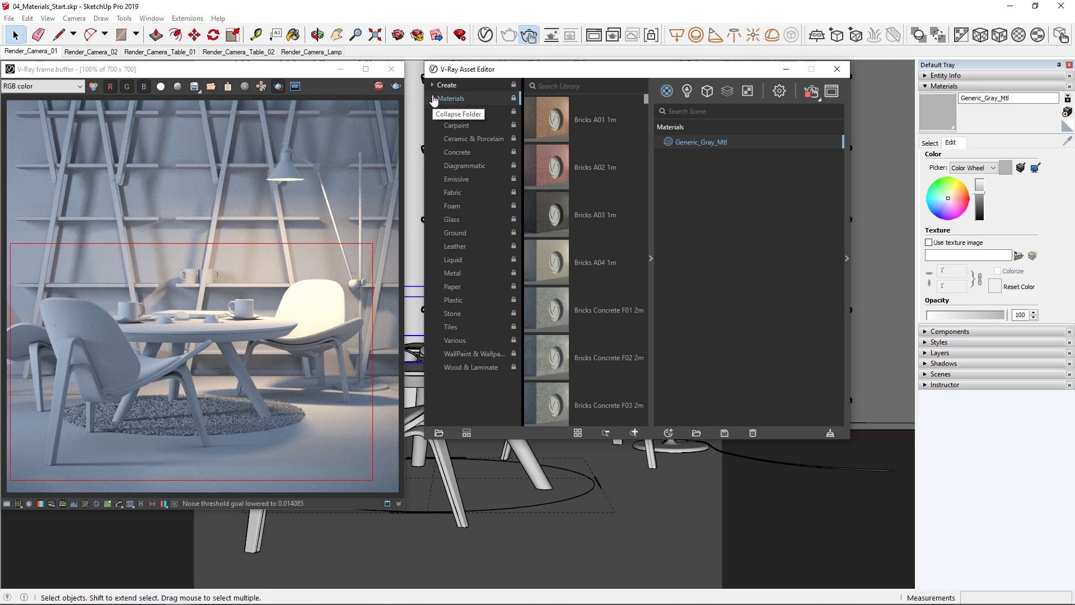
pyautogui.click(452, 139)
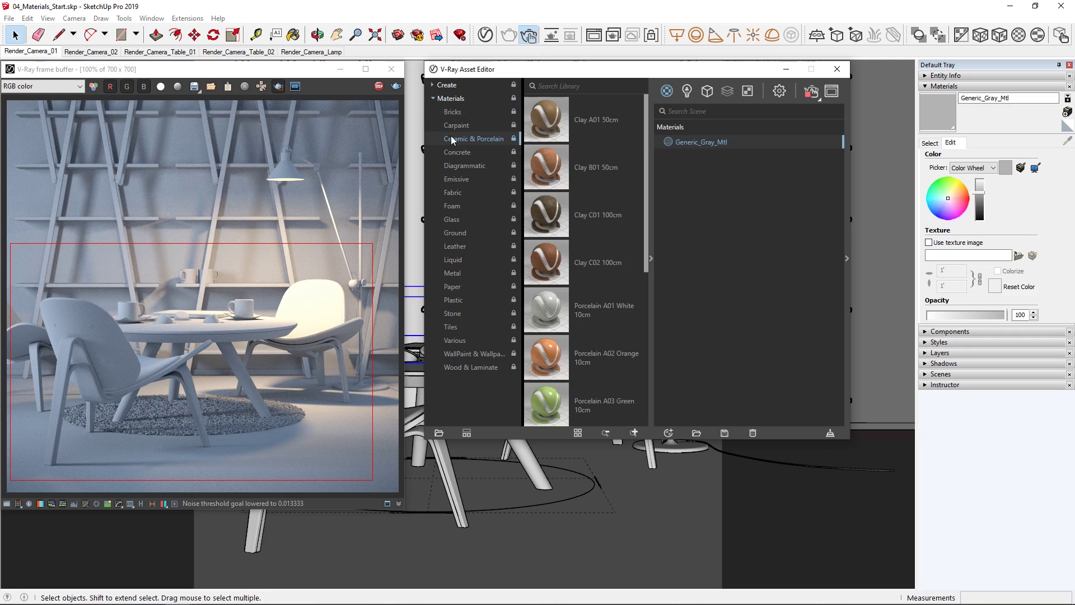
pyautogui.click(544, 303)
pyautogui.rightClick(543, 302)
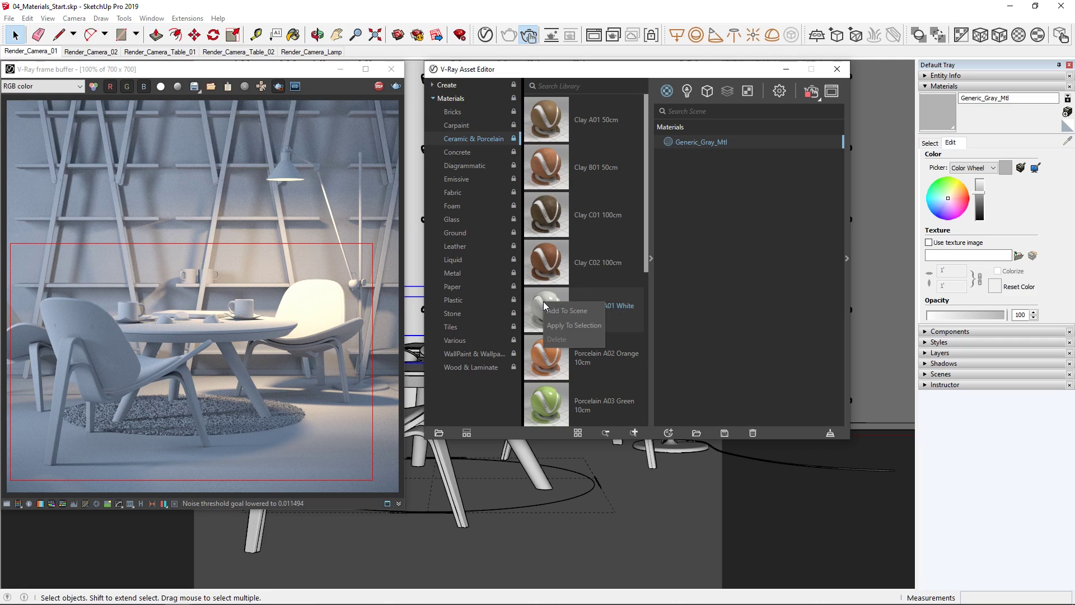
pyautogui.click(574, 325)
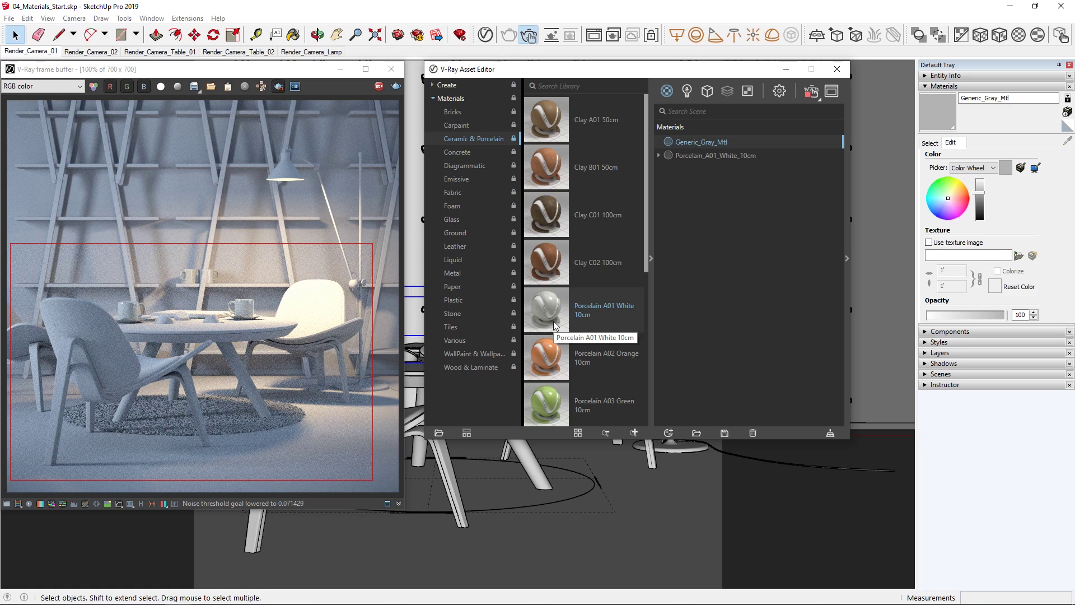
# Duplicate Porcelain_A01_White_10cm as Porcelain_A01_White_10cm#1 and apply it to the table mug
pyautogui.click(651, 258)
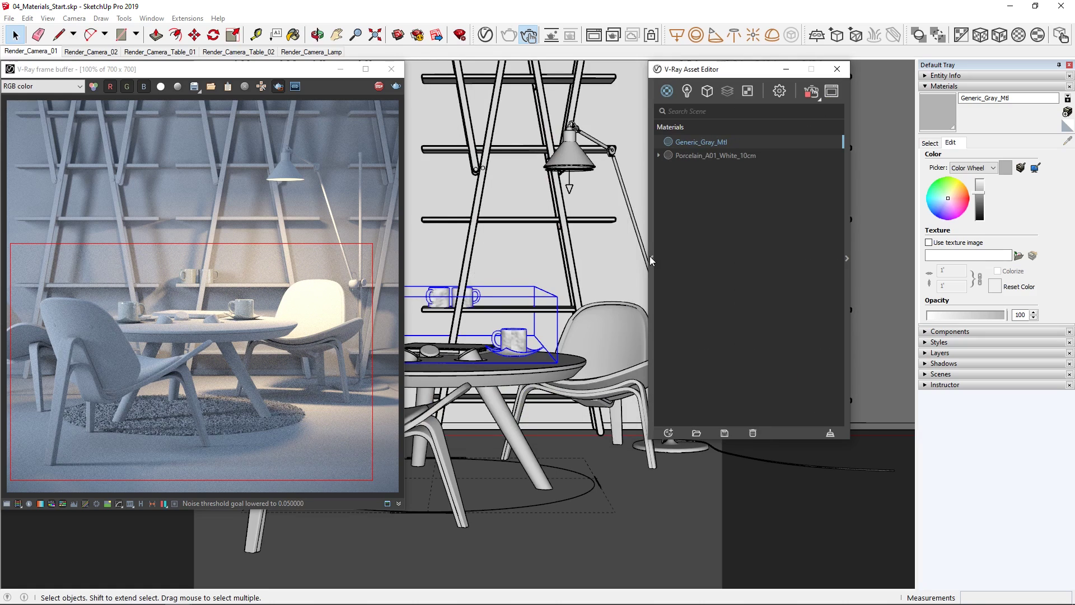
pyautogui.doubleClick(526, 339)
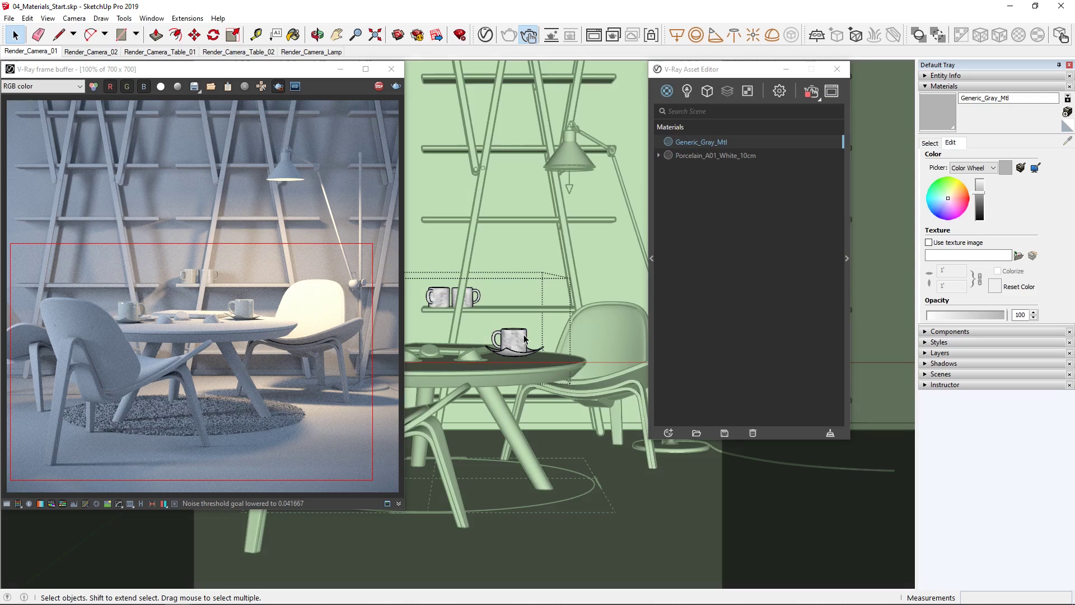
pyautogui.click(525, 339)
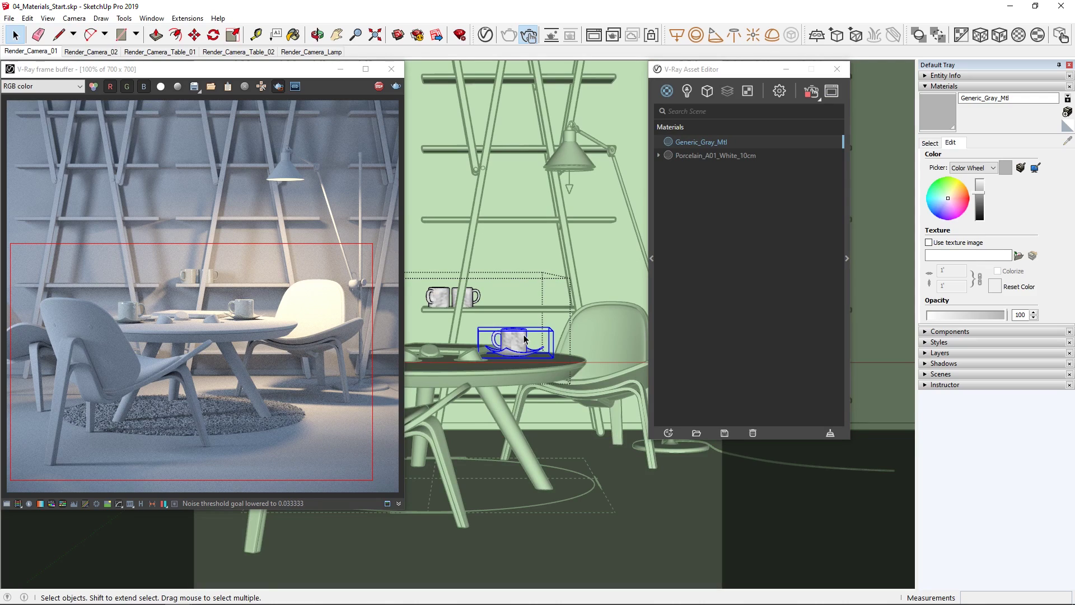
pyautogui.click(688, 157)
pyautogui.rightClick(688, 156)
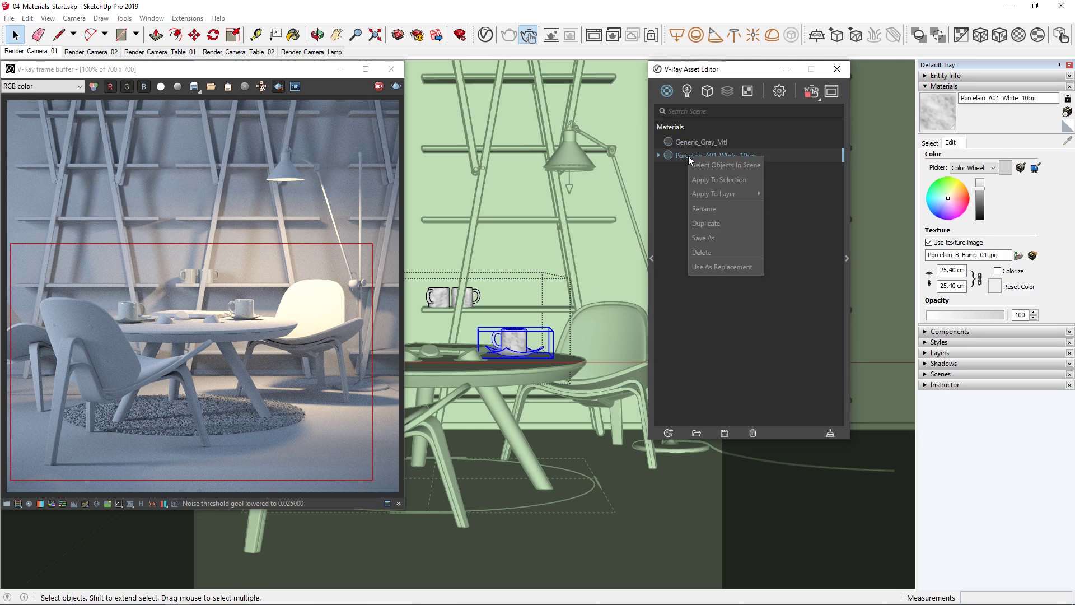
pyautogui.click(697, 220)
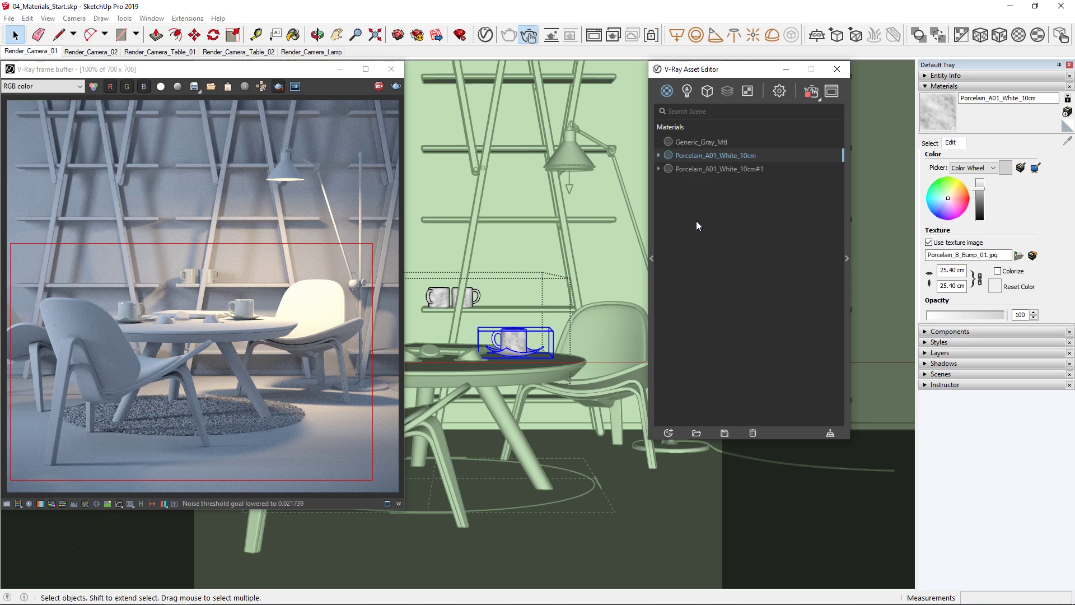
pyautogui.click(698, 170)
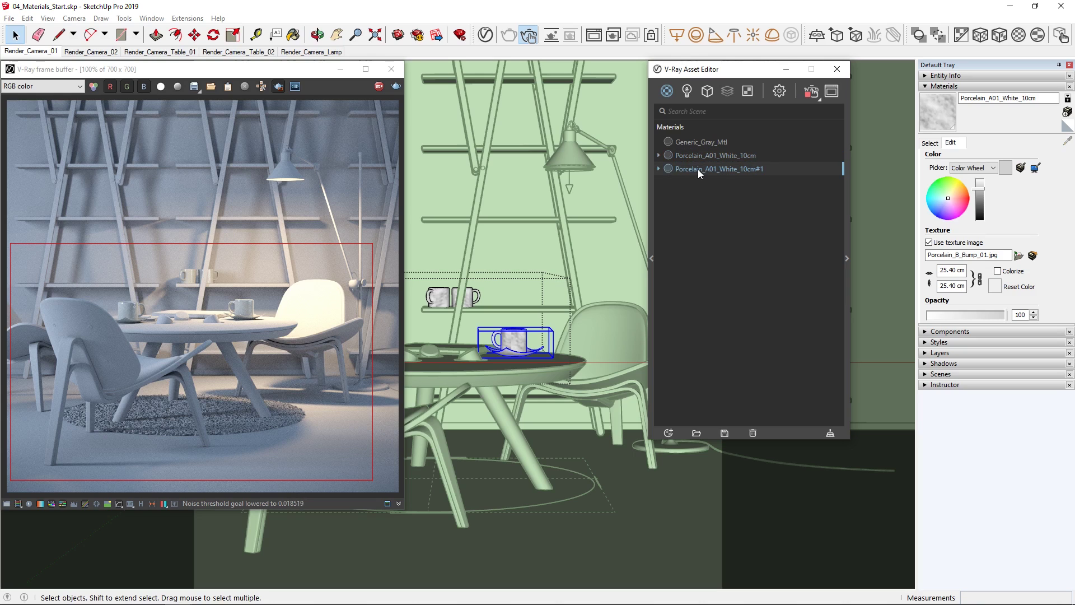
pyautogui.rightClick(698, 169)
pyautogui.click(705, 194)
# Set the duplicate porcelain material's diffuse colour to a dark blue
pyautogui.click(847, 258)
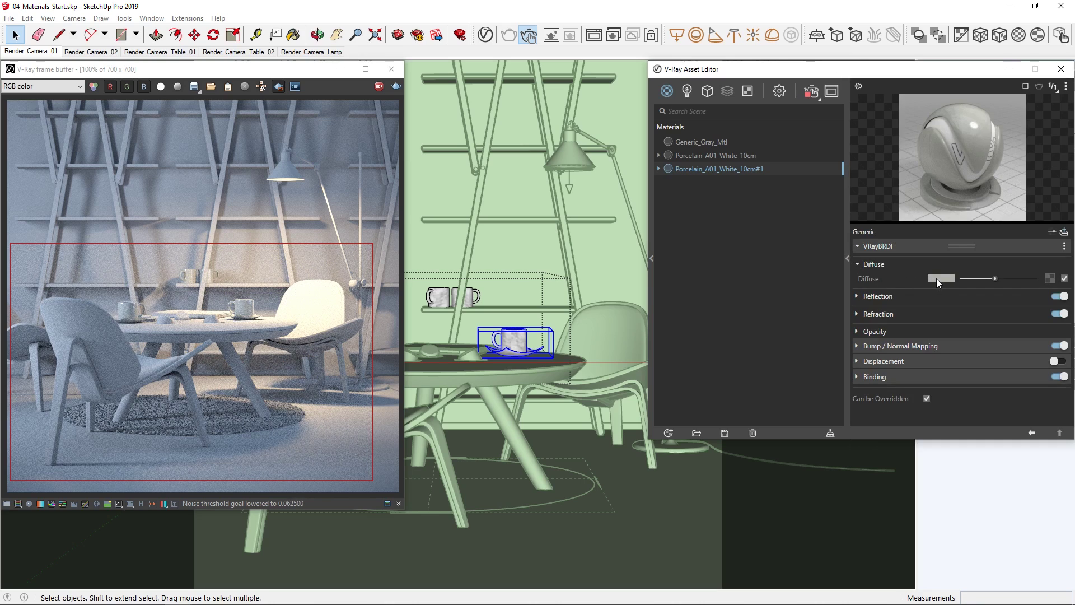
pyautogui.click(937, 279)
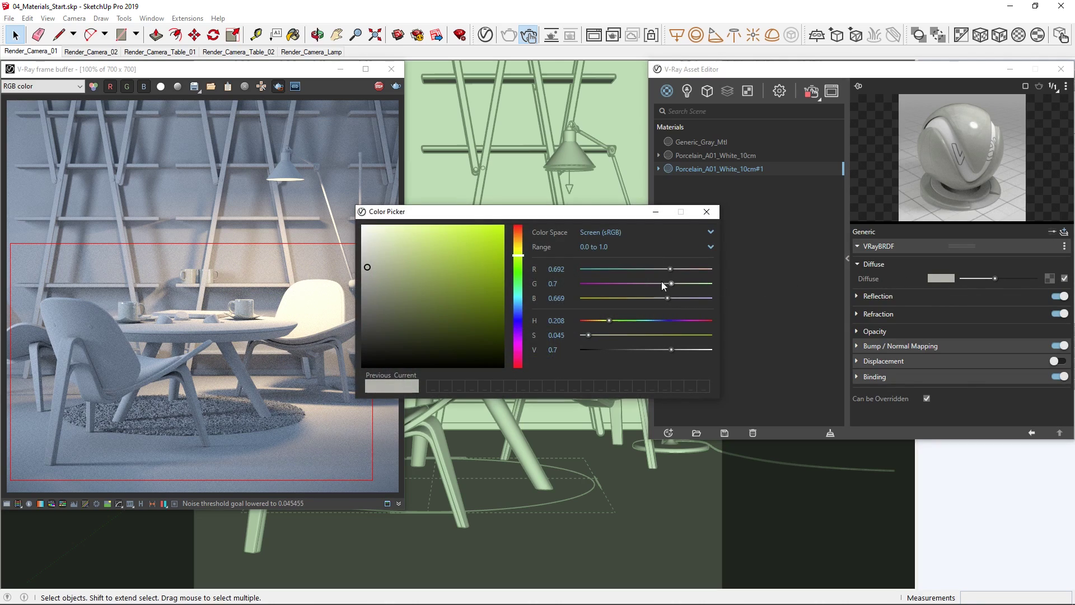
pyautogui.moveTo(519, 255); pyautogui.dragTo(521, 317)
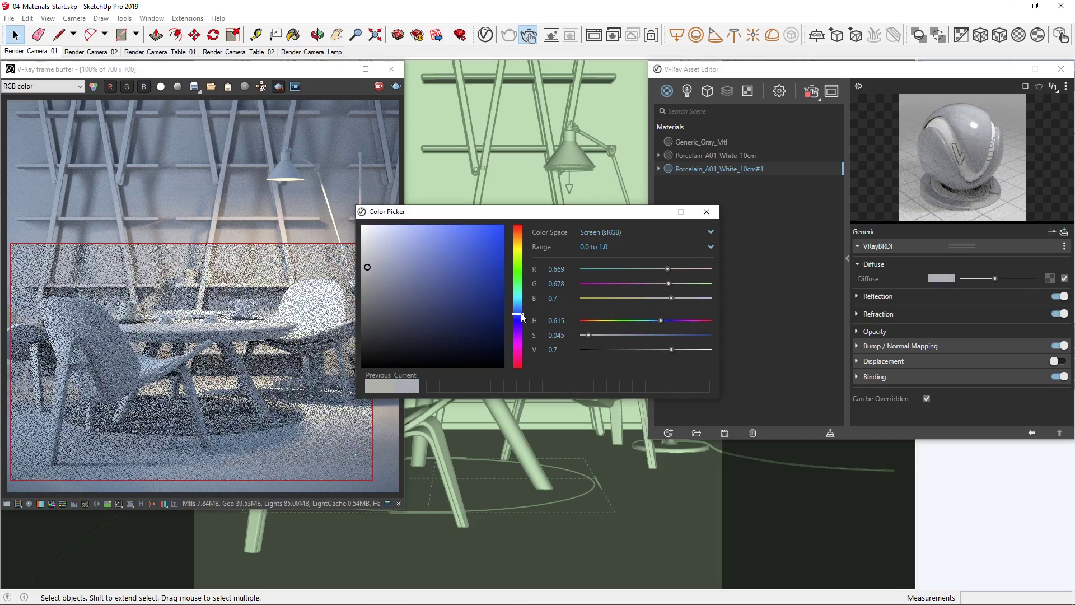
pyautogui.click(407, 304)
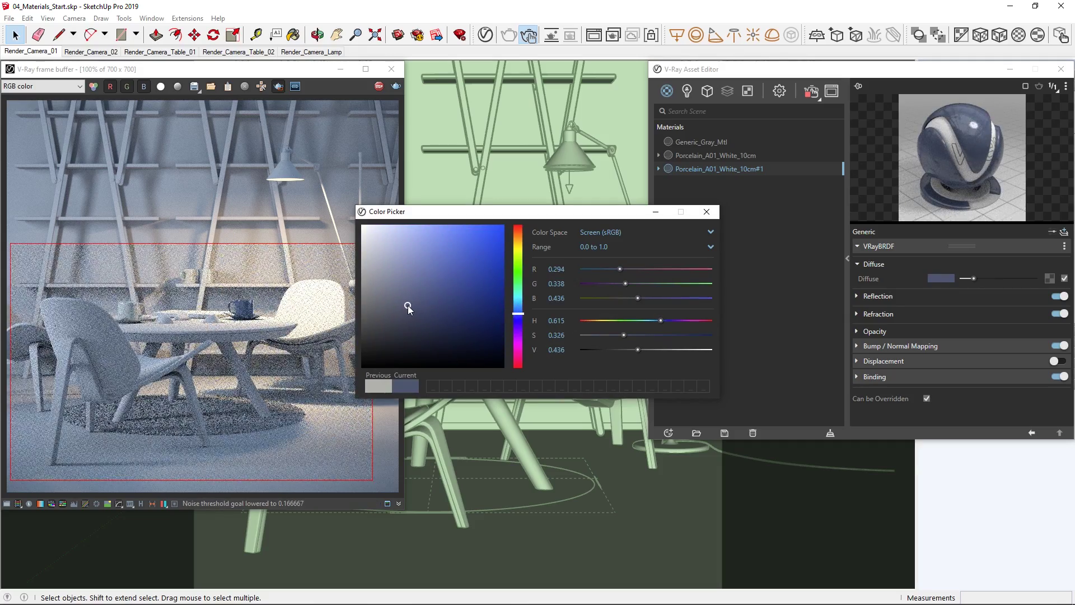
pyautogui.click(707, 212)
# Rename the duplicate material to Porcelain_A01_Blue_Mtl
pyautogui.rightClick(710, 170)
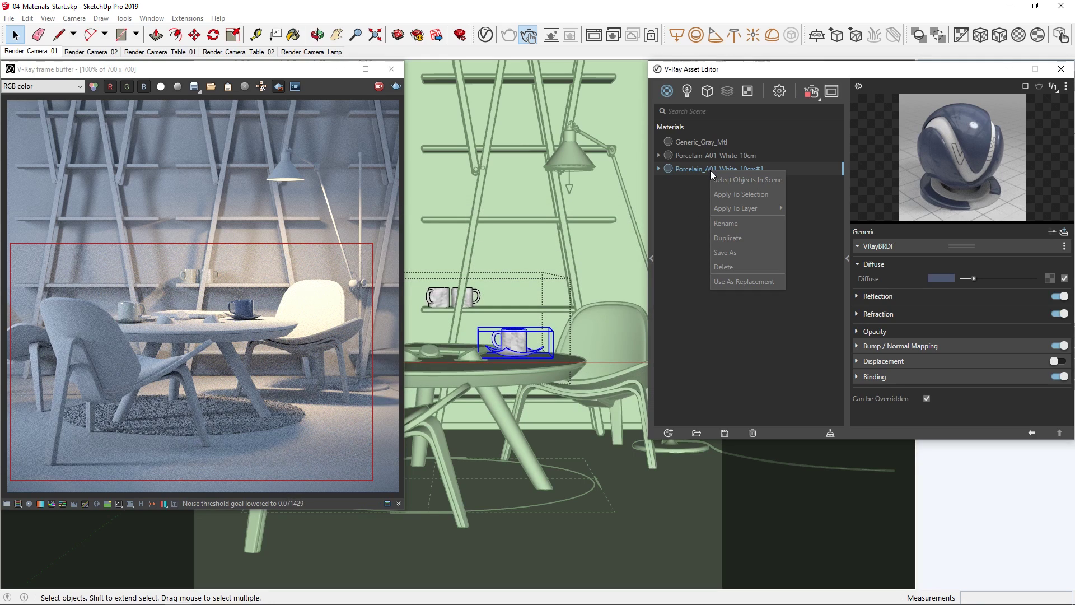
pyautogui.click(721, 222)
pyautogui.moveTo(719, 169); pyautogui.dragTo(765, 169)
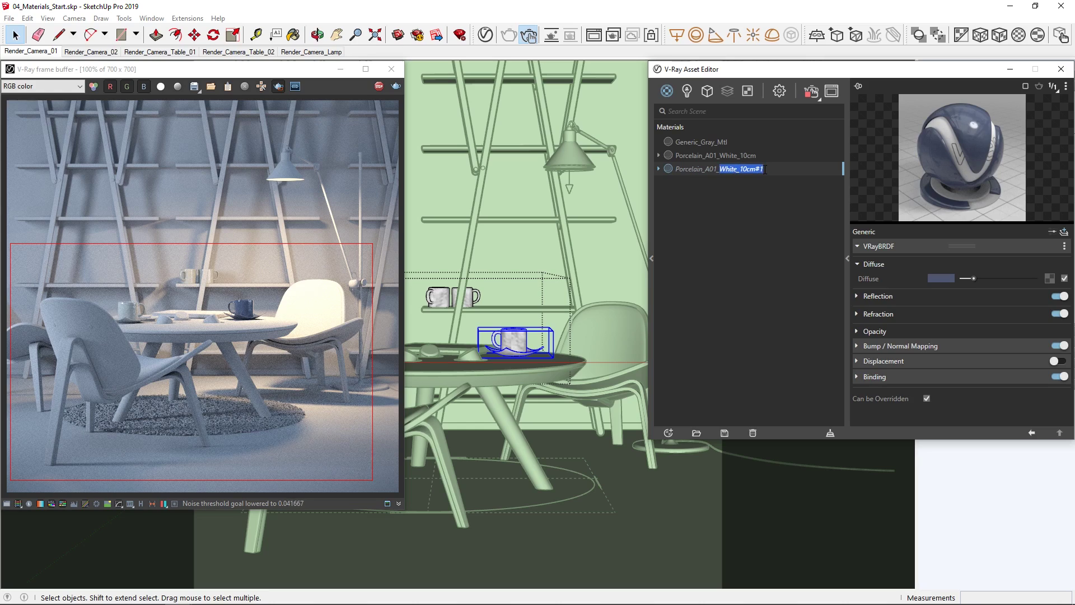
pyautogui.write('Blue_Mtl')
pyautogui.press('Return')
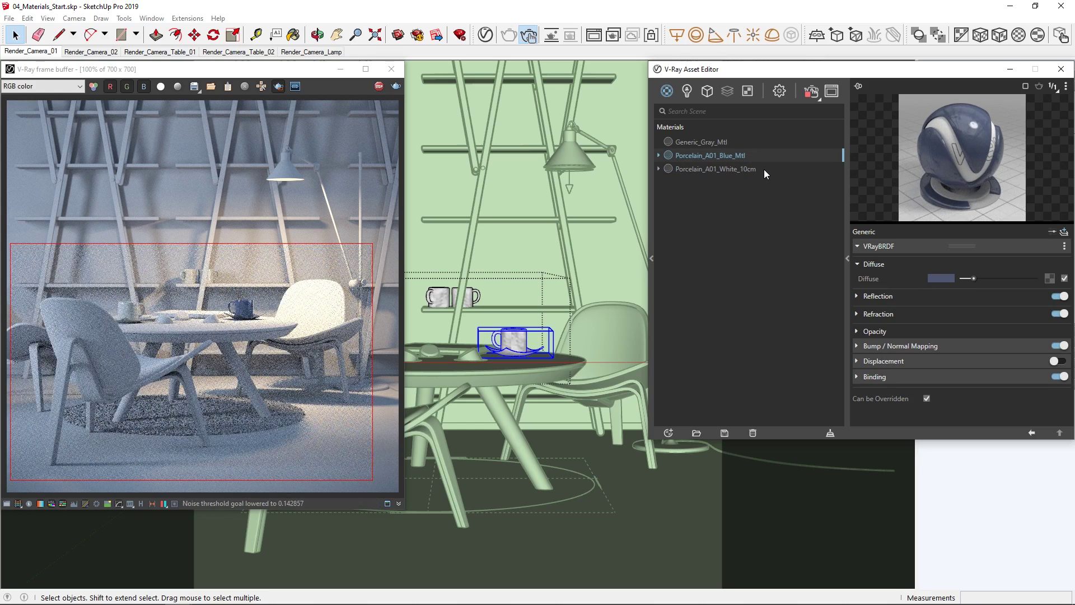
# Add CarPaint_Simple_Black, DahliaYellow and White from the Carpaint library to the scene materials
pyautogui.rightClick(601, 195)
pyautogui.click(615, 200)
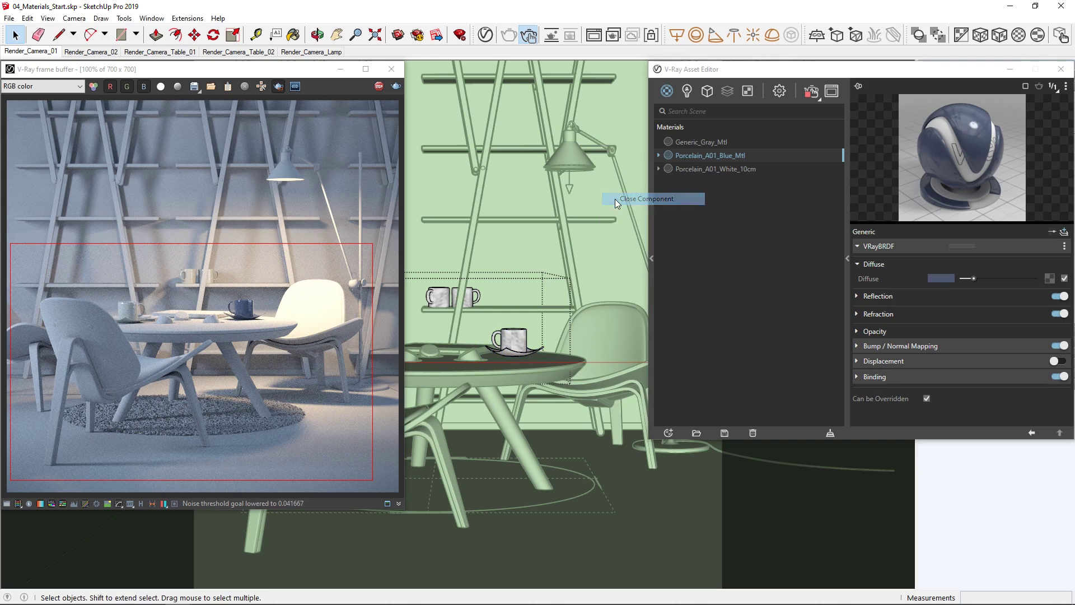
pyautogui.click(652, 200)
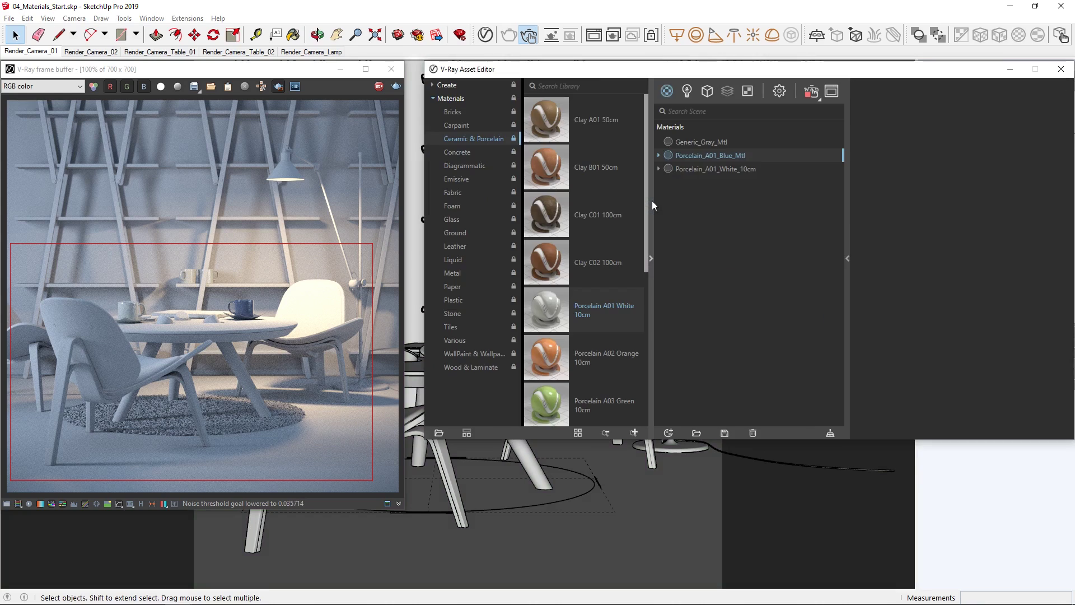
pyautogui.click(465, 125)
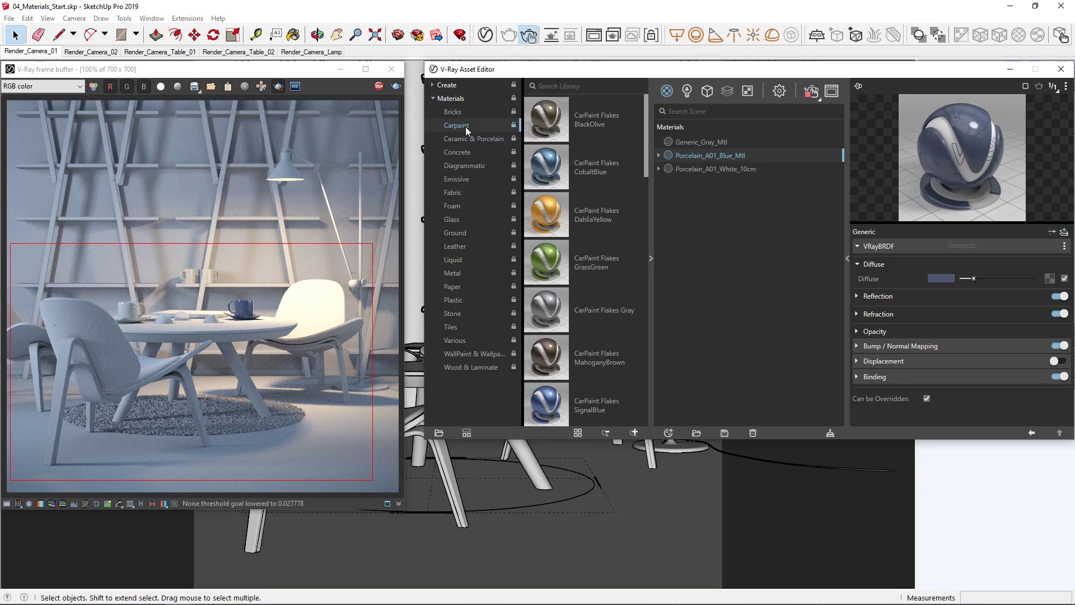
pyautogui.moveTo(645, 133); pyautogui.dragTo(647, 285)
pyautogui.moveTo(552, 135); pyautogui.dragTo(734, 215)
pyautogui.moveTo(551, 174); pyautogui.dragTo(722, 219)
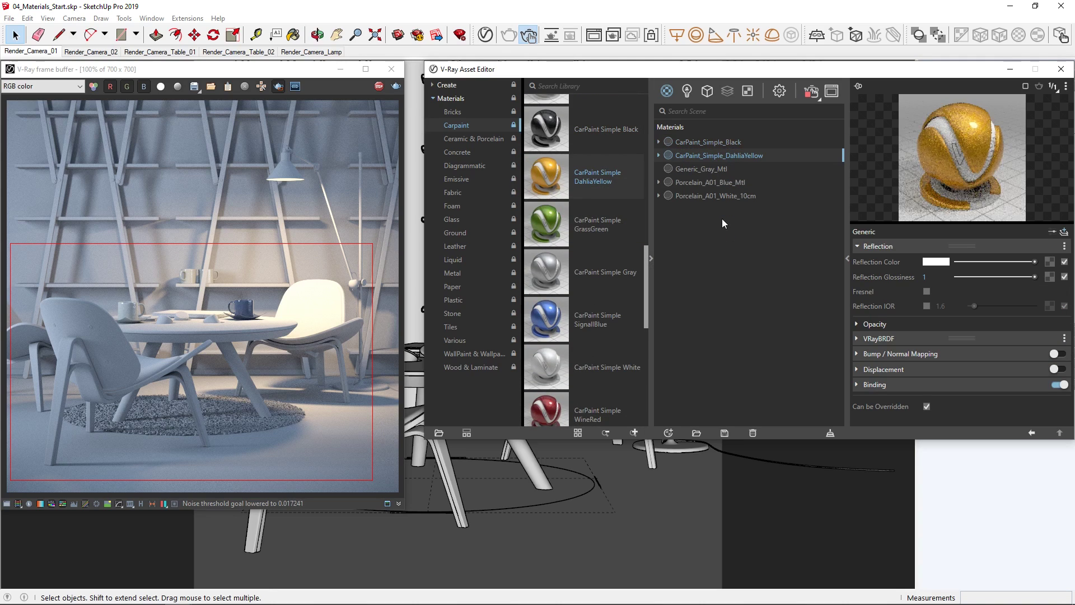
pyautogui.moveTo(563, 362); pyautogui.dragTo(736, 252)
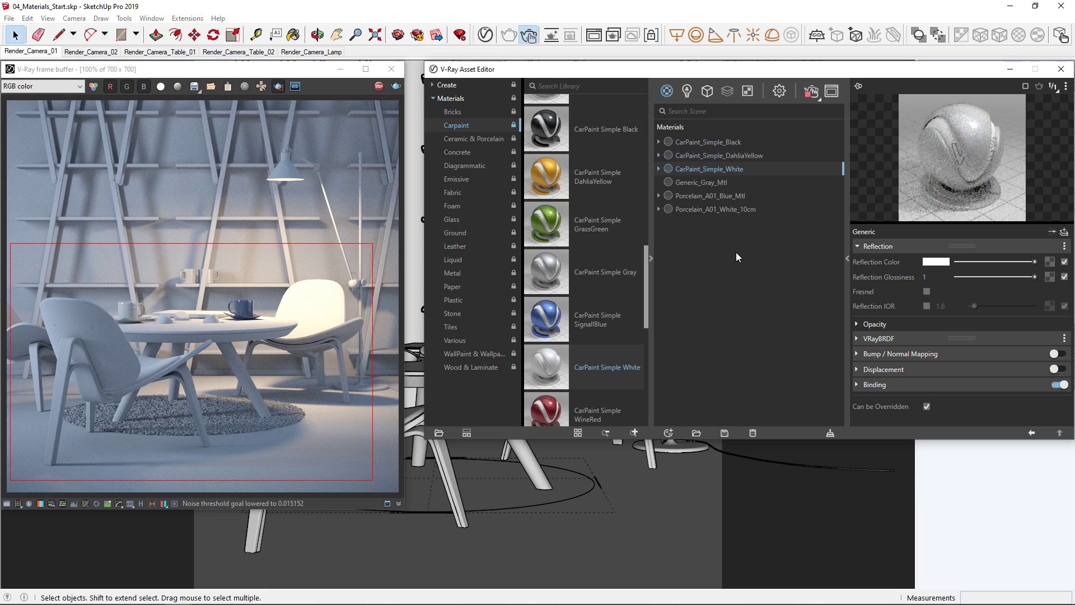
pyautogui.click(652, 256)
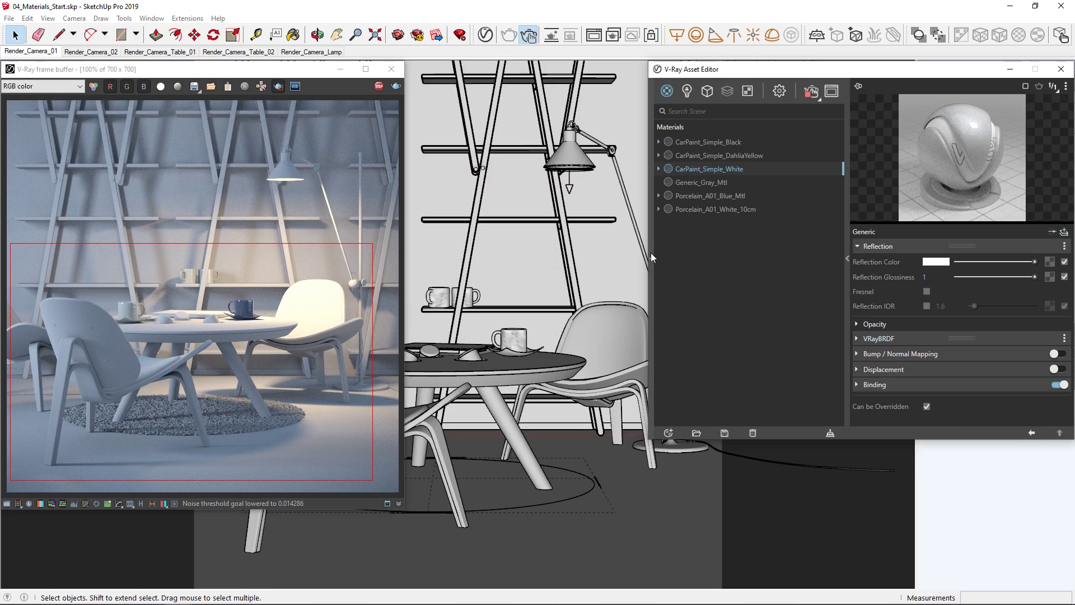
# Apply CarPaint_Simple_Black to the table legs
pyautogui.click(493, 405)
pyautogui.click(697, 140)
pyautogui.rightClick(697, 140)
pyautogui.click(714, 164)
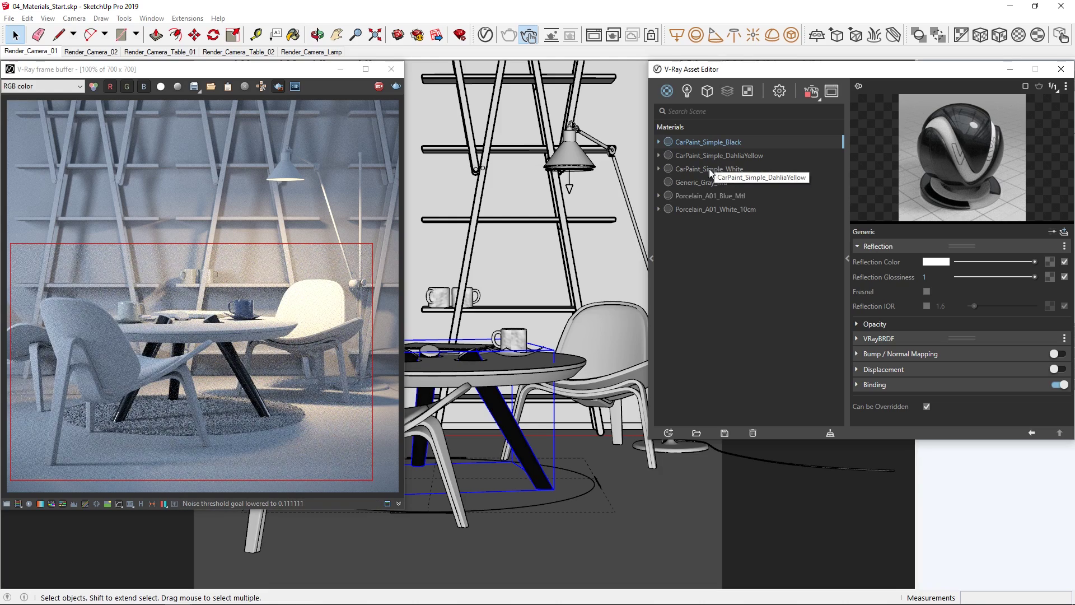
# Apply CarPaint_Simple_DahliaYellow to the tray and table top
pyautogui.click(425, 352)
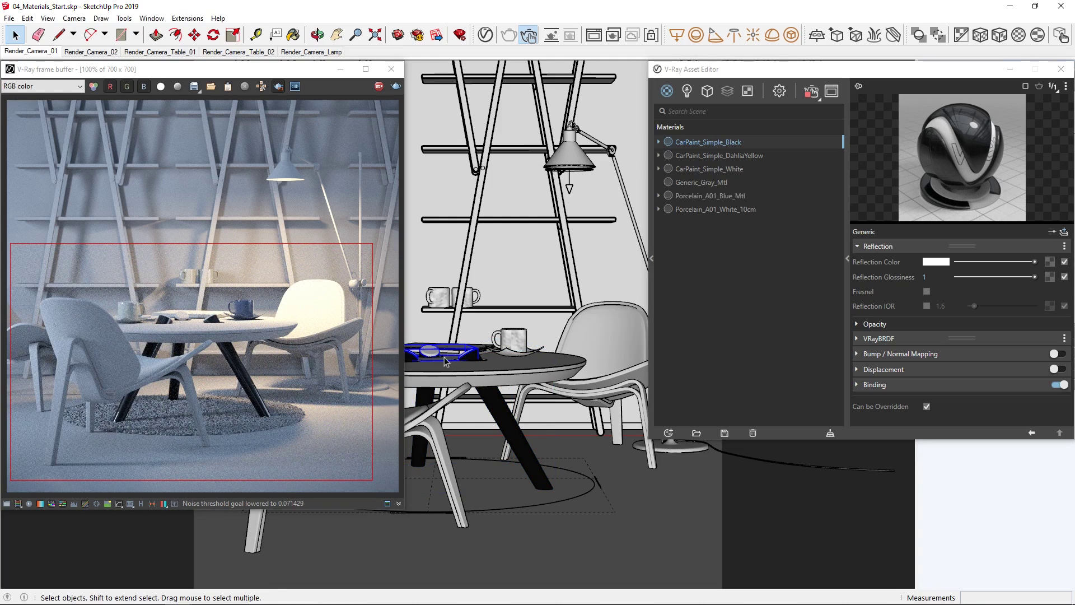
pyautogui.keyDown('shift'); pyautogui.click(543, 383); pyautogui.keyUp('shift')
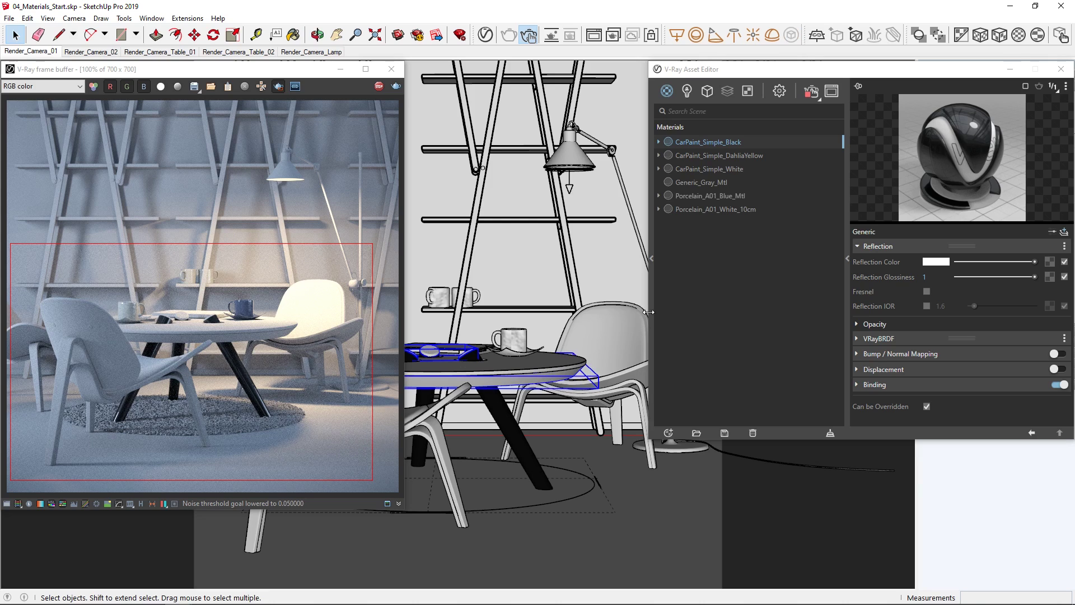
pyautogui.click(728, 155)
pyautogui.rightClick(728, 154)
pyautogui.click(734, 176)
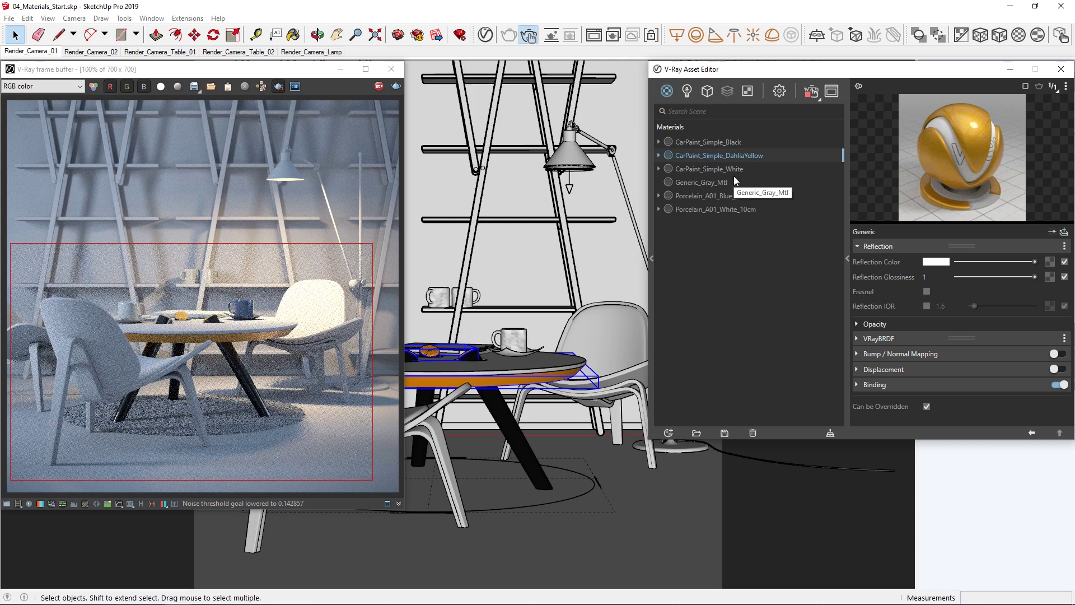
# Shift the DahliaYellow car paint's diffuse colour to red-orange (R 0.932, G 0.205, B 0)
pyautogui.click(881, 339)
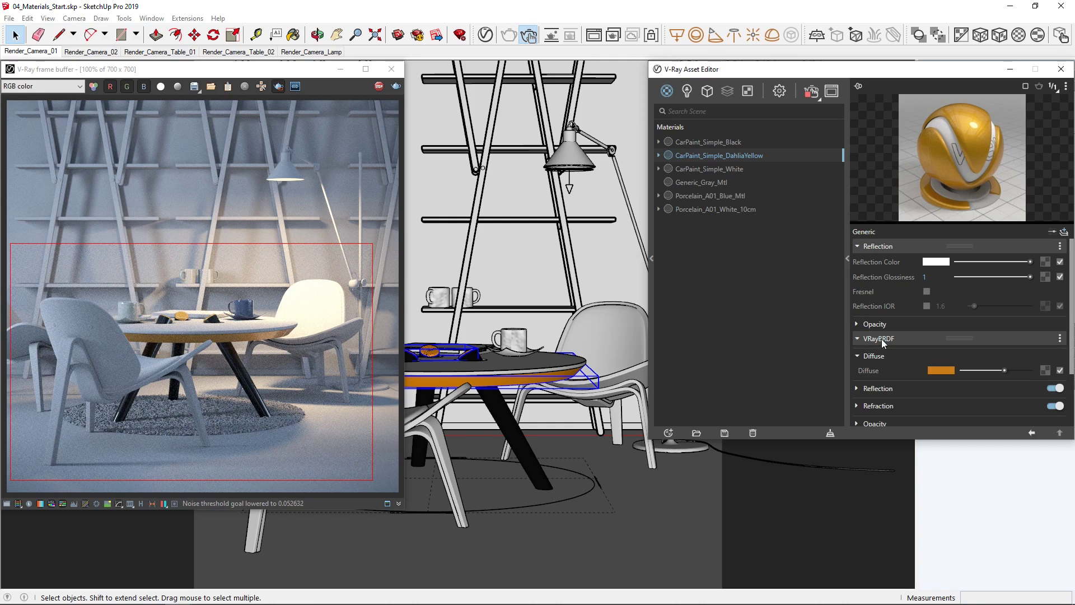
pyautogui.click(942, 371)
pyautogui.moveTo(521, 244)
pyautogui.mouseDown()
pyautogui.moveTo(519, 229)
pyautogui.moveTo(507, 234)
pyautogui.mouseUp()
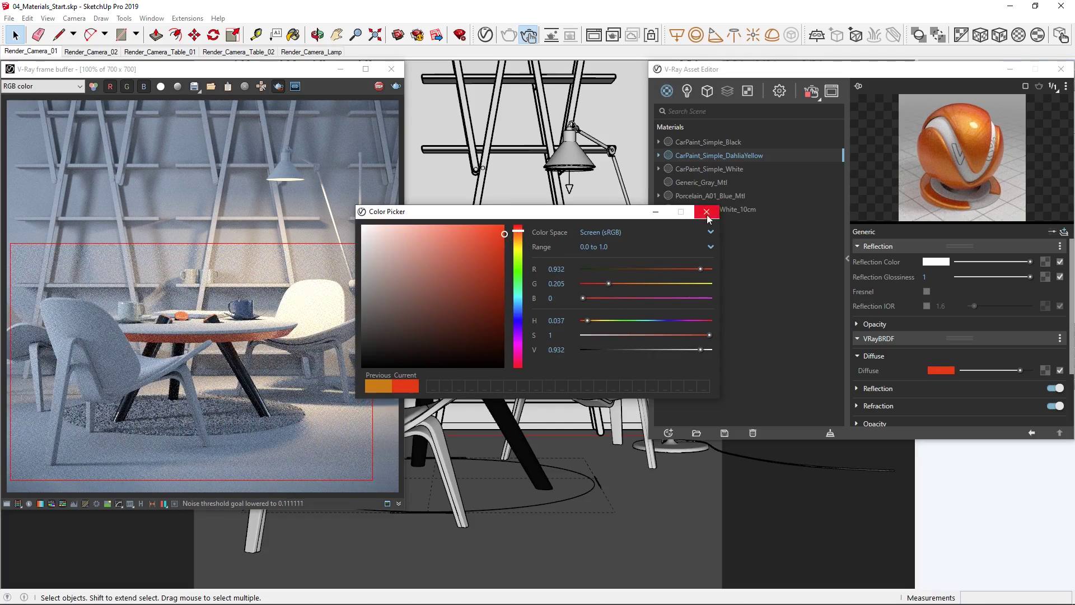
pyautogui.click(707, 213)
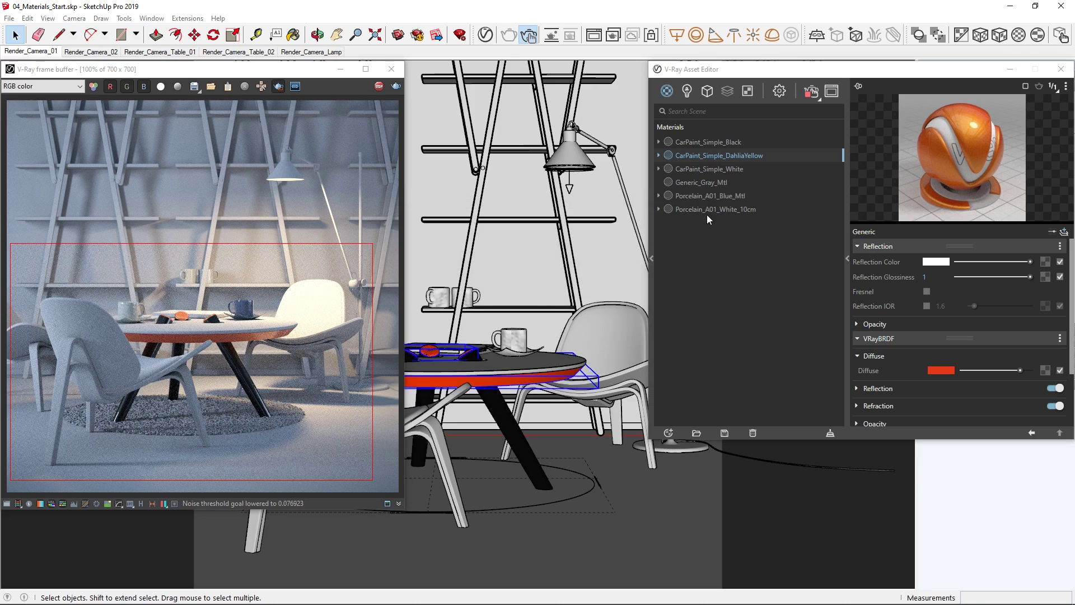
# Give the front chair's frame the orange DahliaYellow car paint
pyautogui.doubleClick(424, 417)
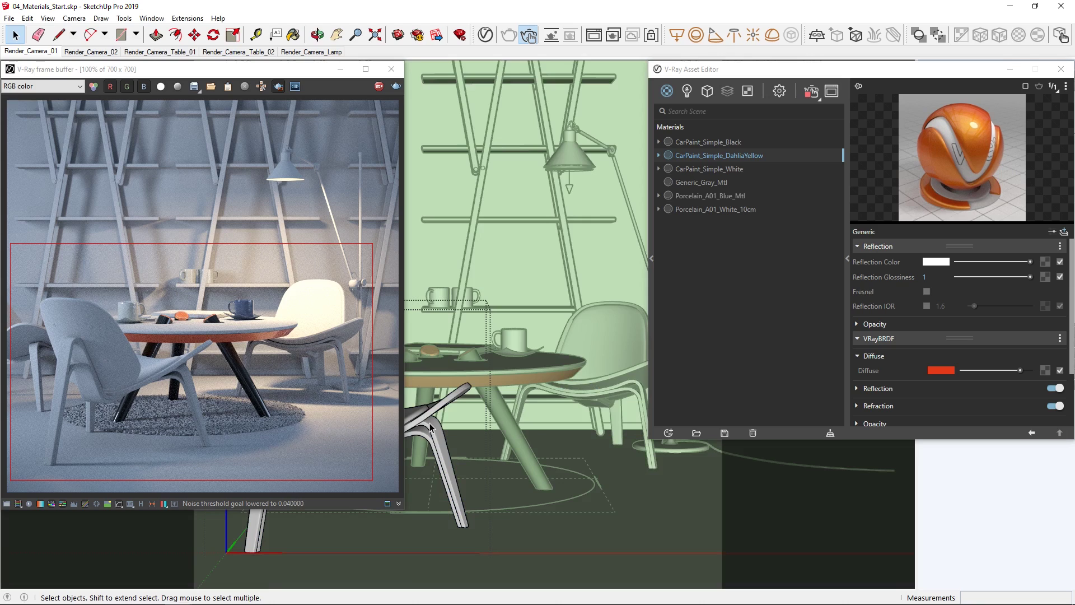
pyautogui.click(430, 427)
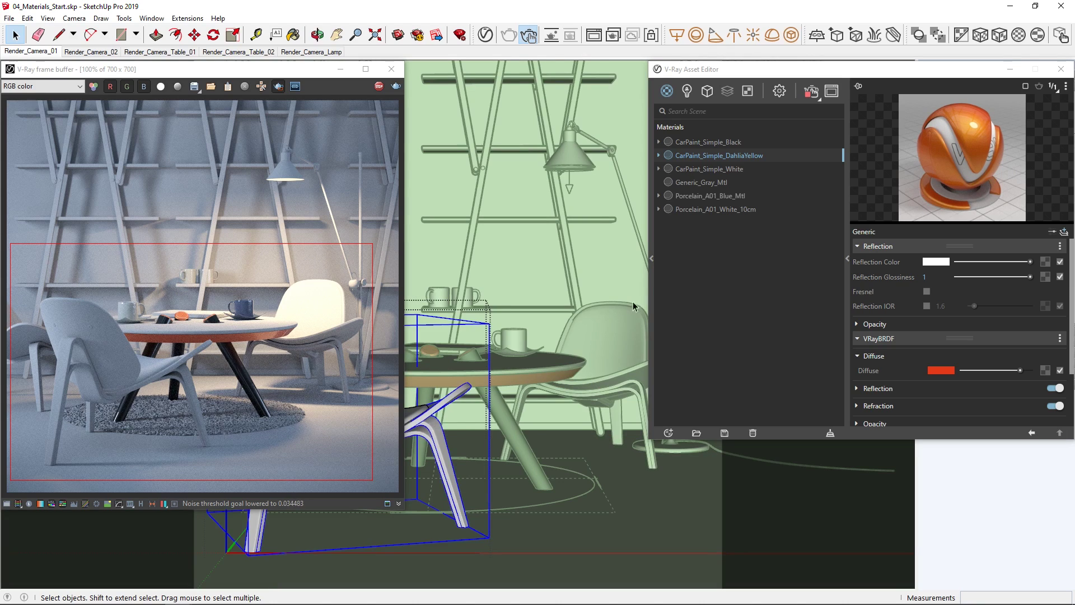
pyautogui.rightClick(721, 155)
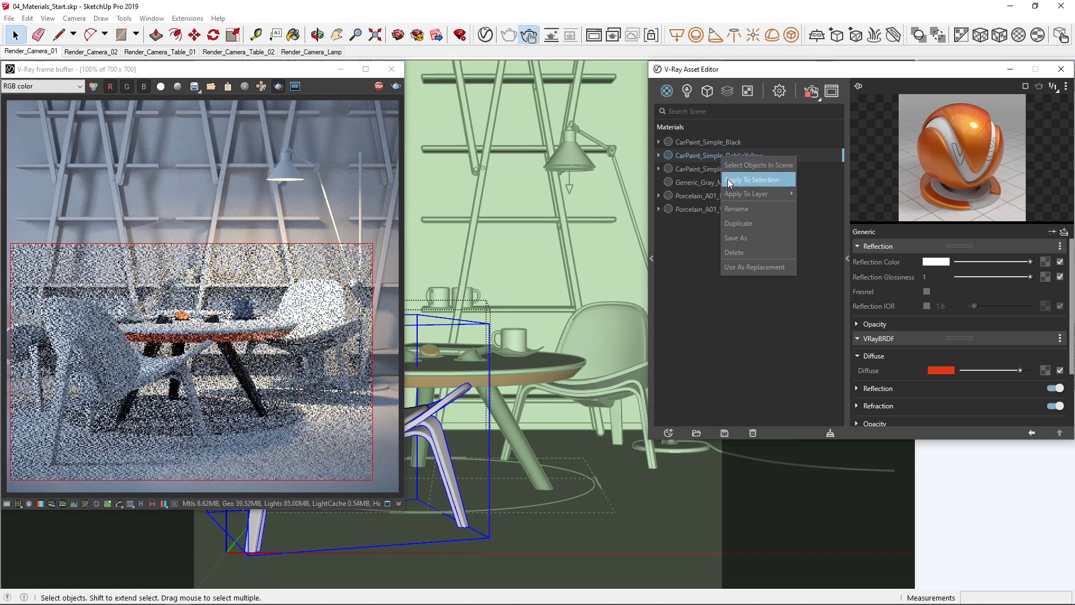
pyautogui.click(727, 179)
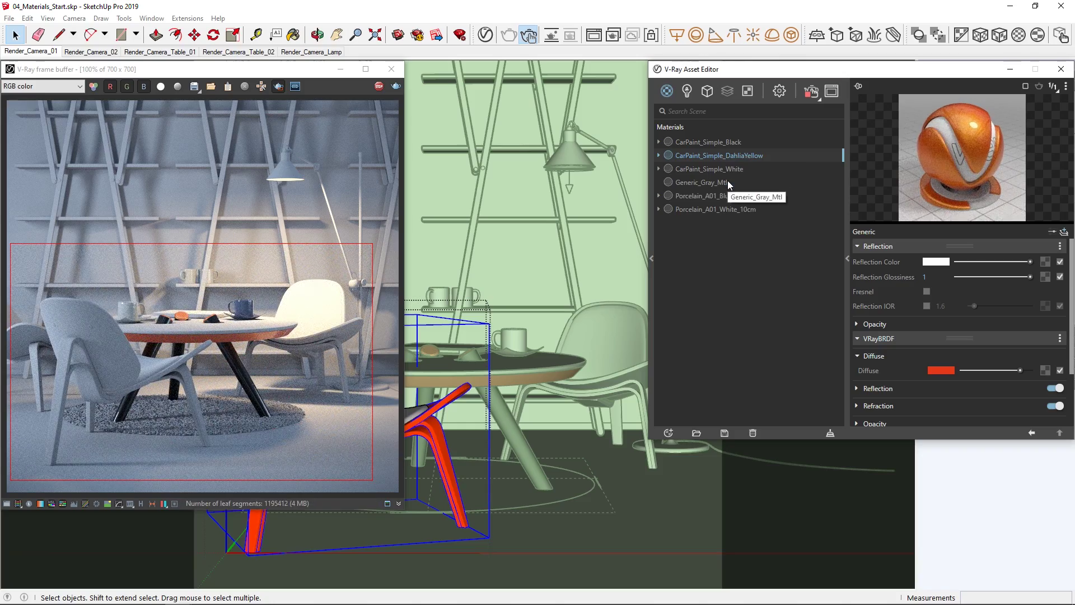
# Give the back chair's frame CarPaint_Simple_Black
pyautogui.click(618, 333)
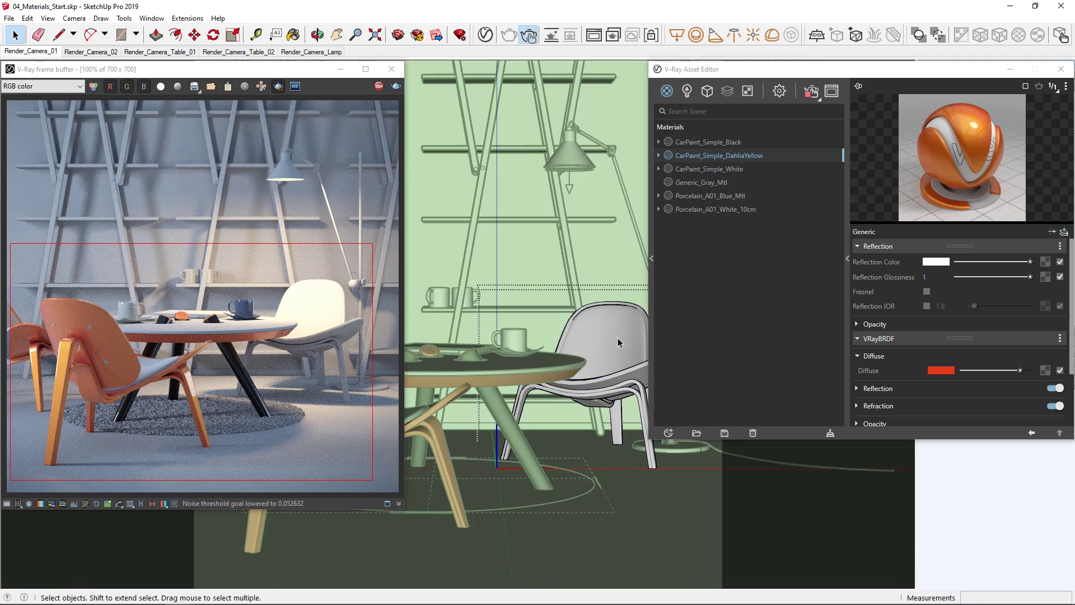
pyautogui.click(611, 382)
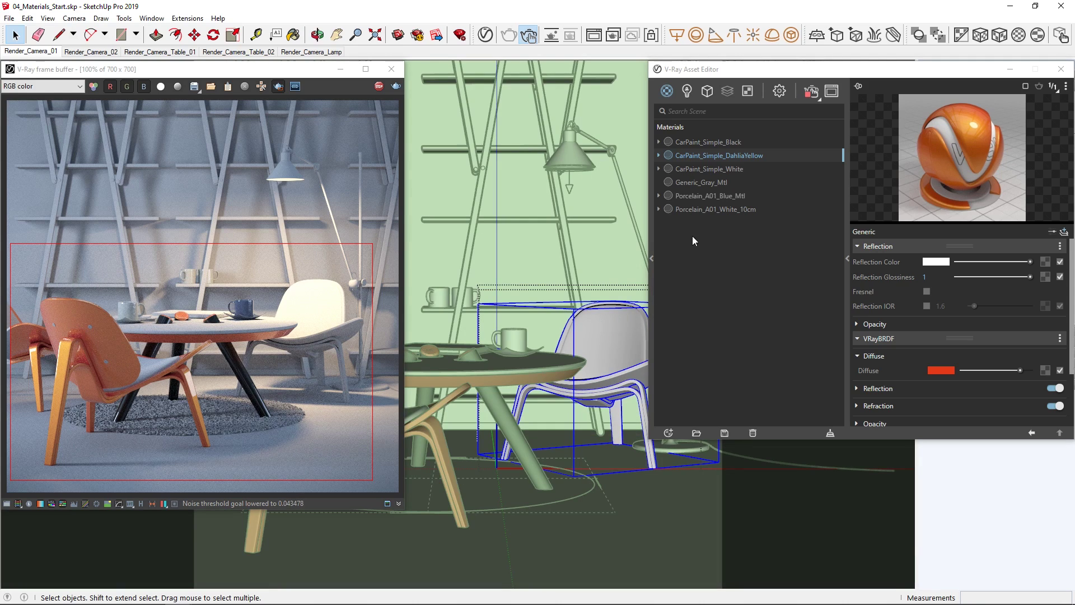
pyautogui.click(700, 143)
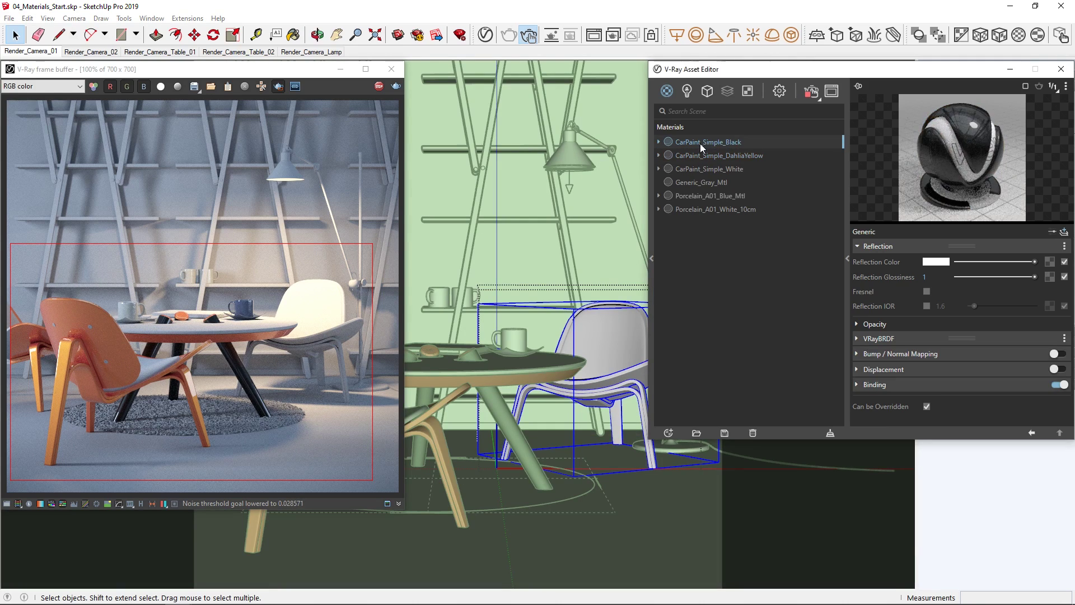
pyautogui.rightClick(700, 143)
pyautogui.click(710, 167)
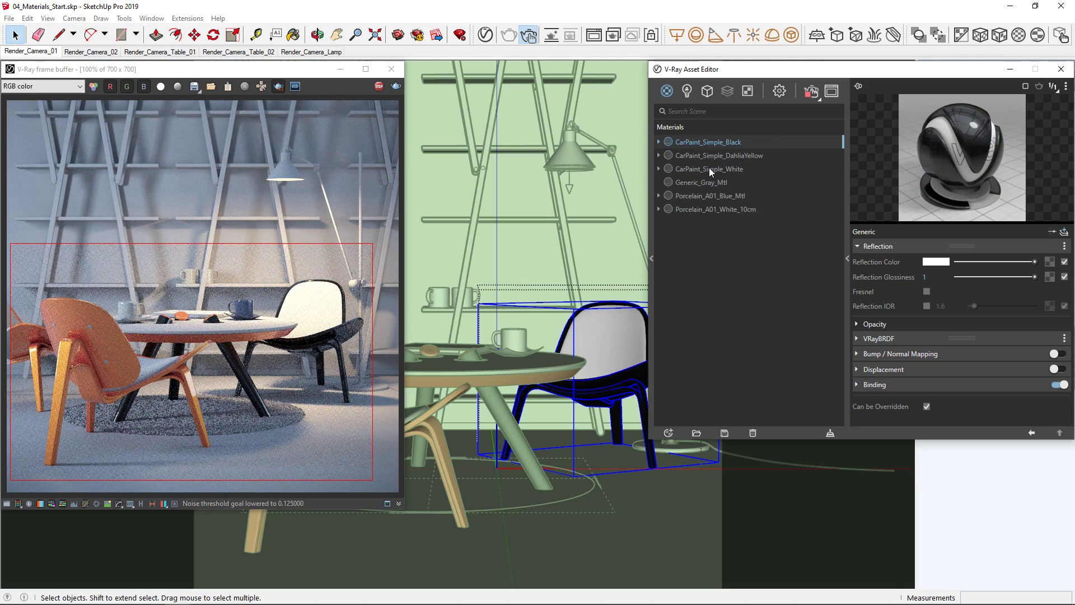
# Add Fabric D02 Red and Fabric D03 Yellow from the Fabric library to the scene materials
pyautogui.click(652, 189)
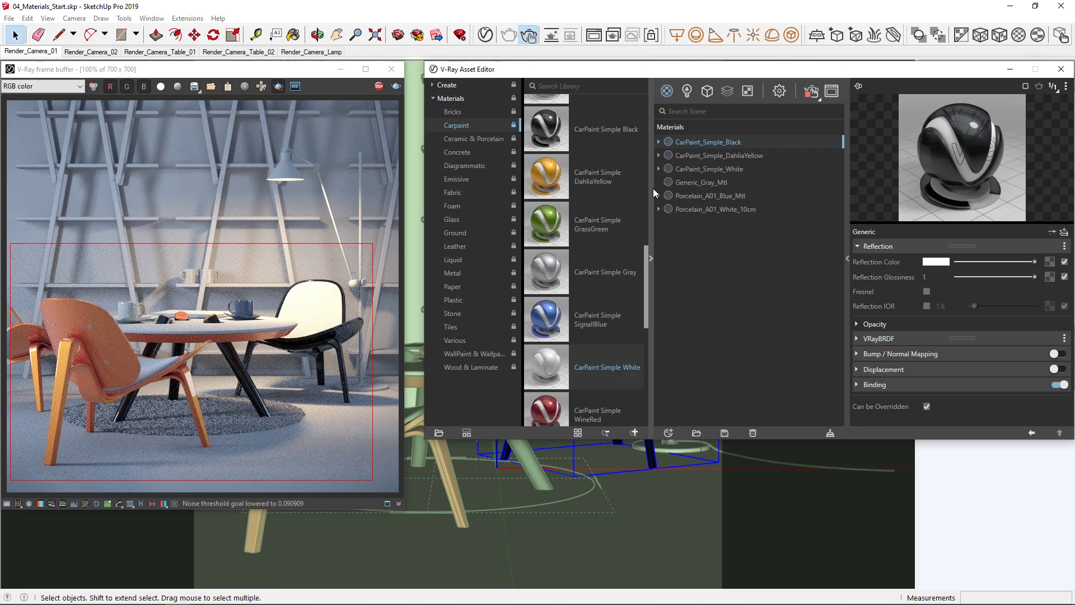
pyautogui.click(451, 190)
pyautogui.scroll(-5, 642, 179)
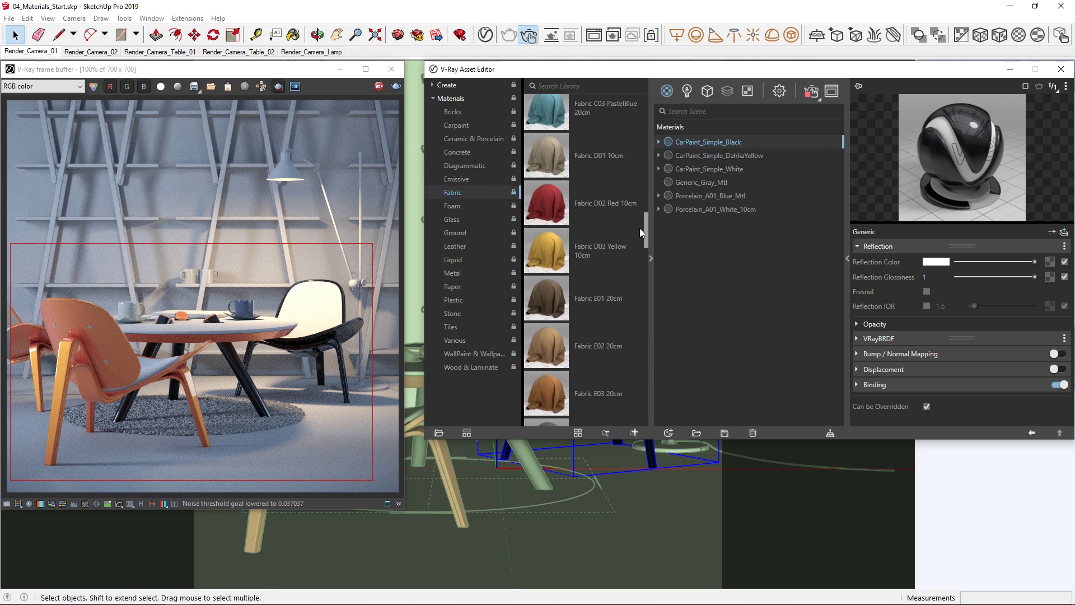
pyautogui.moveTo(570, 210); pyautogui.dragTo(721, 252)
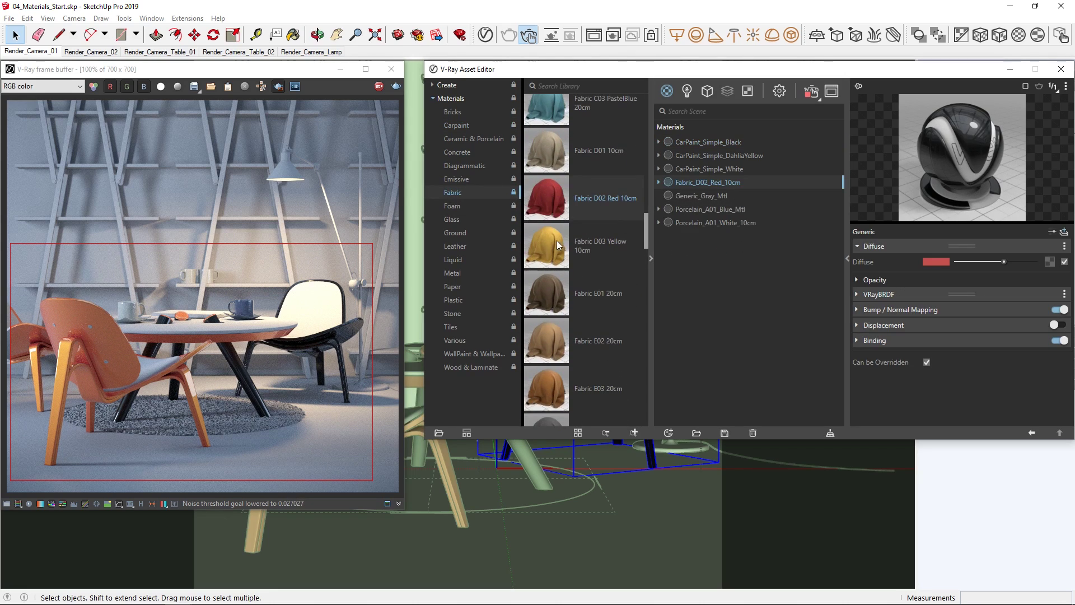
pyautogui.moveTo(558, 245); pyautogui.dragTo(728, 252)
# Apply yellow fabric to the back chair's seat and red fabric to the front chair's seat
pyautogui.click(651, 258)
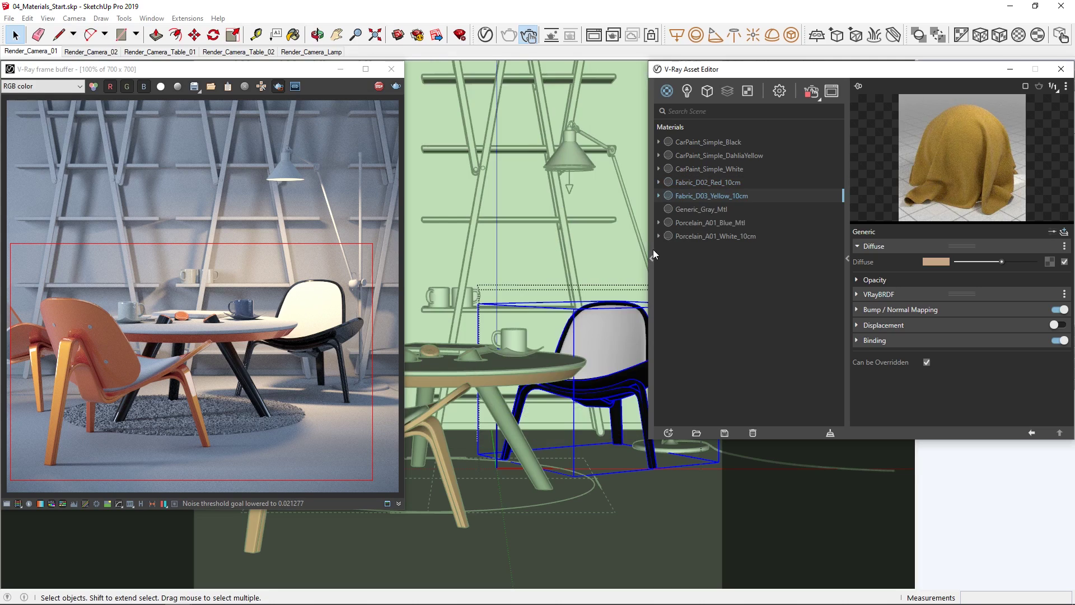
pyautogui.rightClick(705, 198)
pyautogui.click(715, 214)
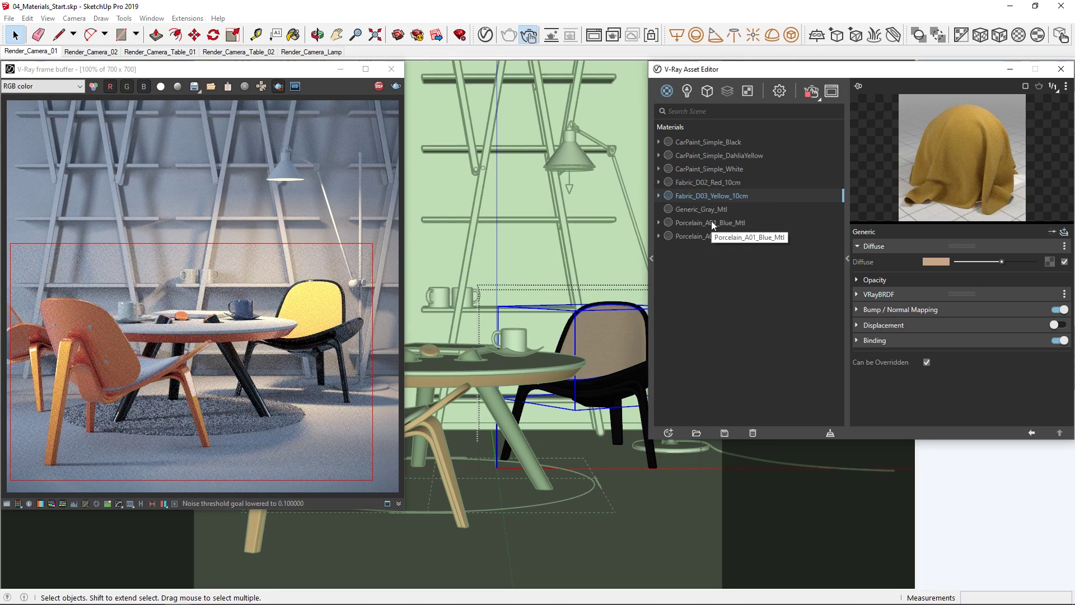
pyautogui.click(412, 418)
pyautogui.click(707, 182)
pyautogui.rightClick(707, 182)
pyautogui.click(712, 199)
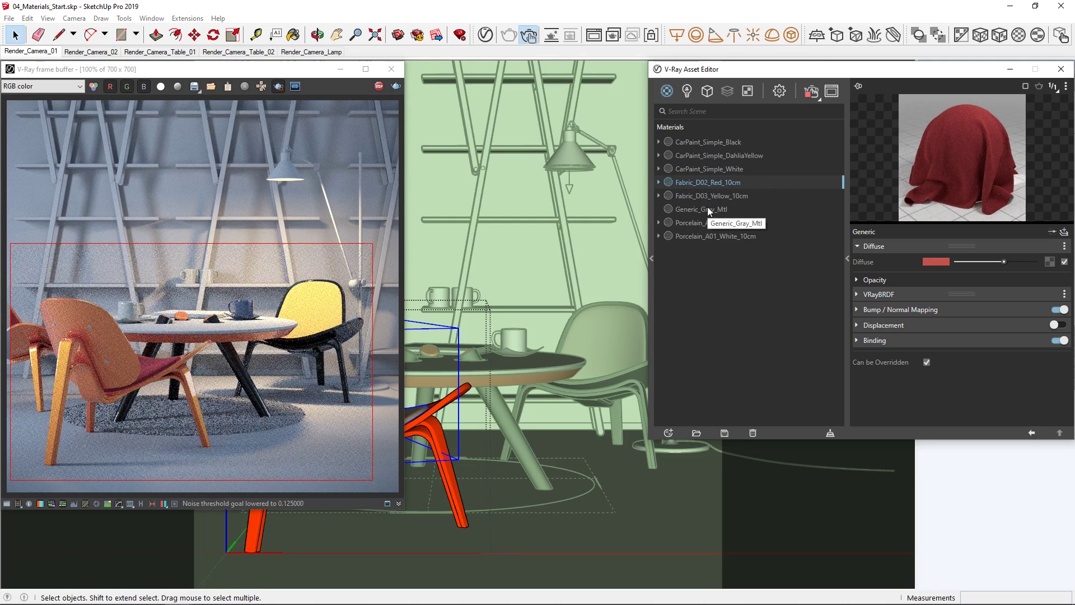
pyautogui.click(614, 476)
# Create a new V-Ray Hair material and apply it to the rug under the table
pyautogui.click(589, 487)
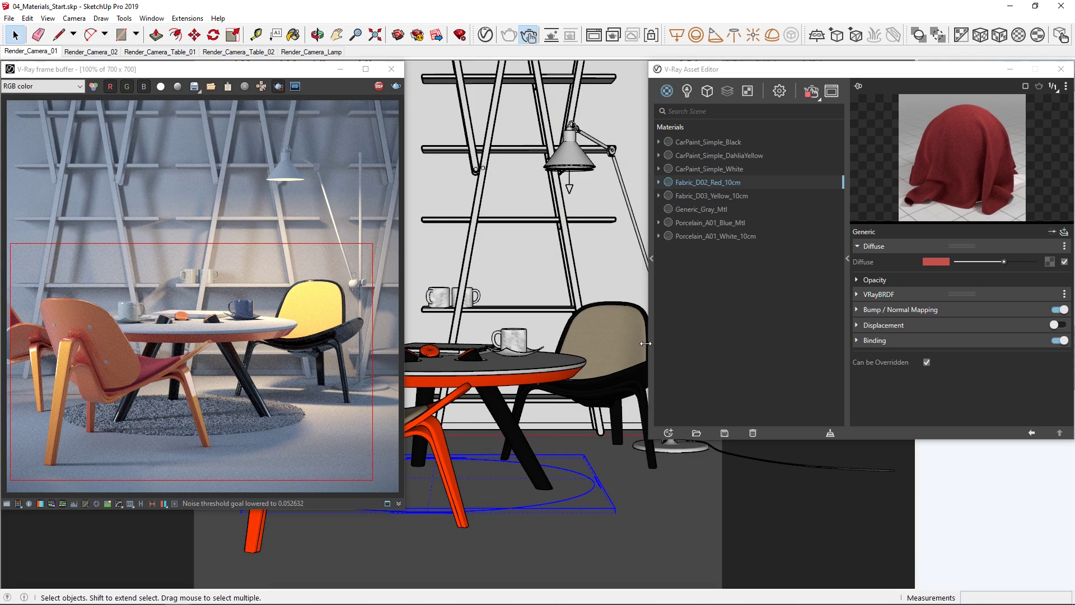
pyautogui.click(651, 336)
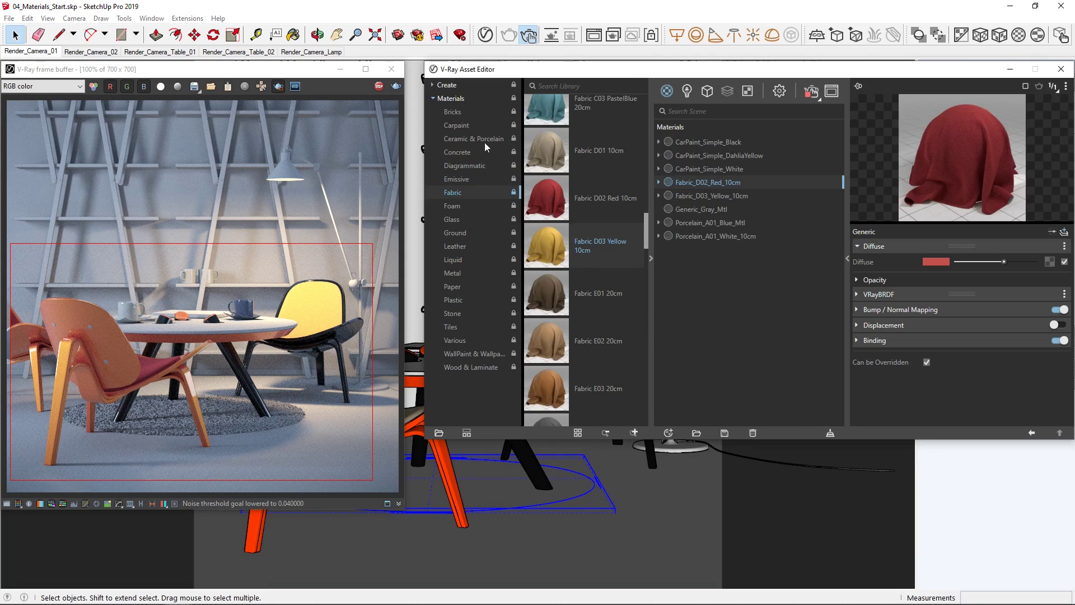
pyautogui.click(455, 86)
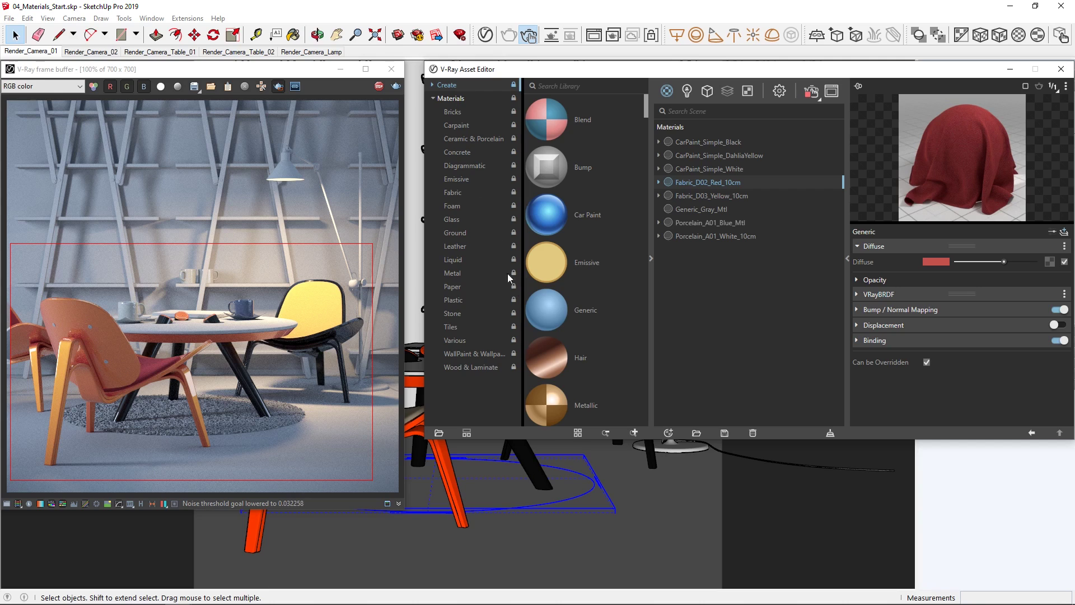
pyautogui.moveTo(542, 353); pyautogui.dragTo(720, 296)
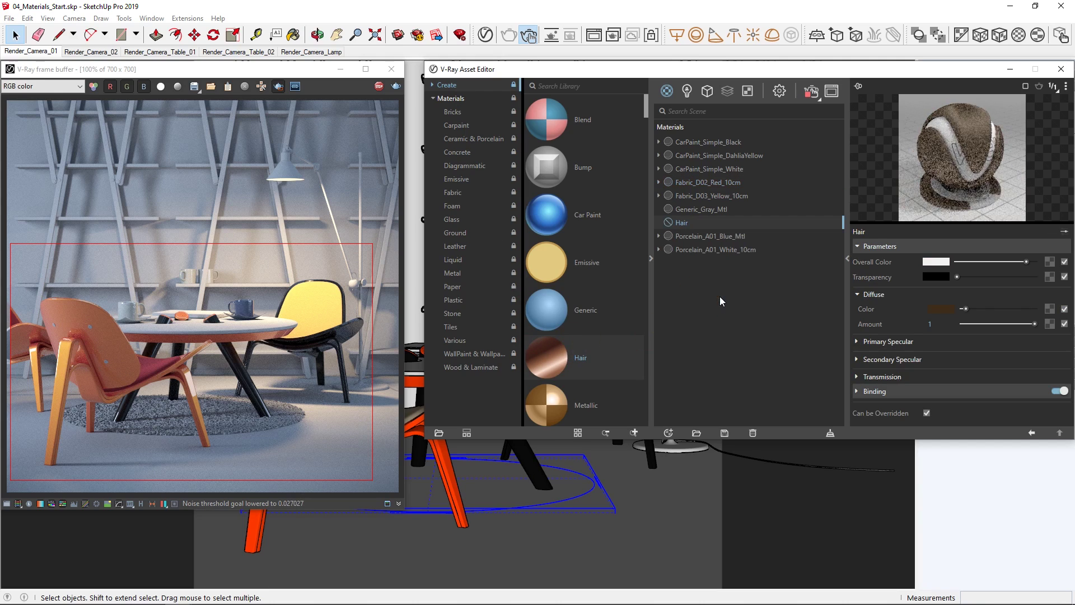
pyautogui.rightClick(700, 221)
pyautogui.click(709, 251)
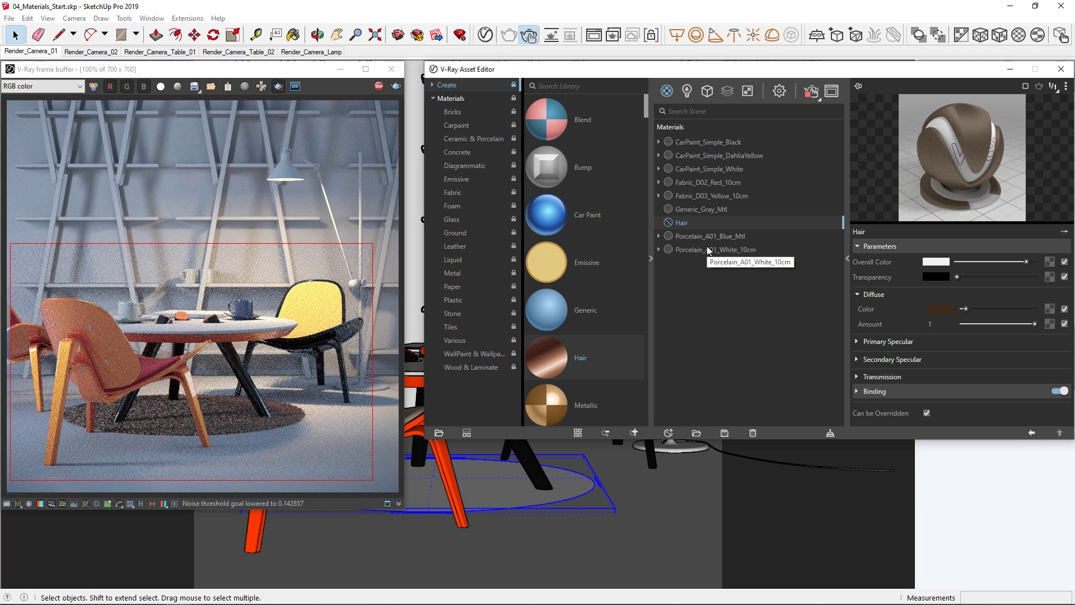
# Set the Hair material's colour to near-white (R 0.959, G 0.955, B 0.95)
pyautogui.click(944, 311)
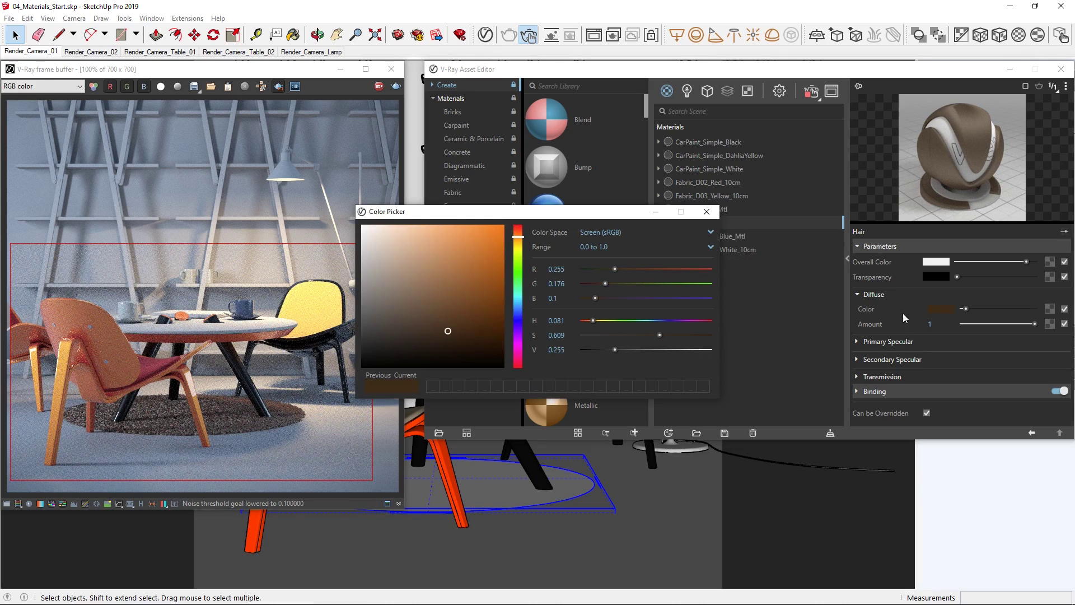
pyautogui.moveTo(448, 331)
pyautogui.mouseDown()
pyautogui.moveTo(379, 271)
pyautogui.moveTo(362, 230)
pyautogui.mouseUp()
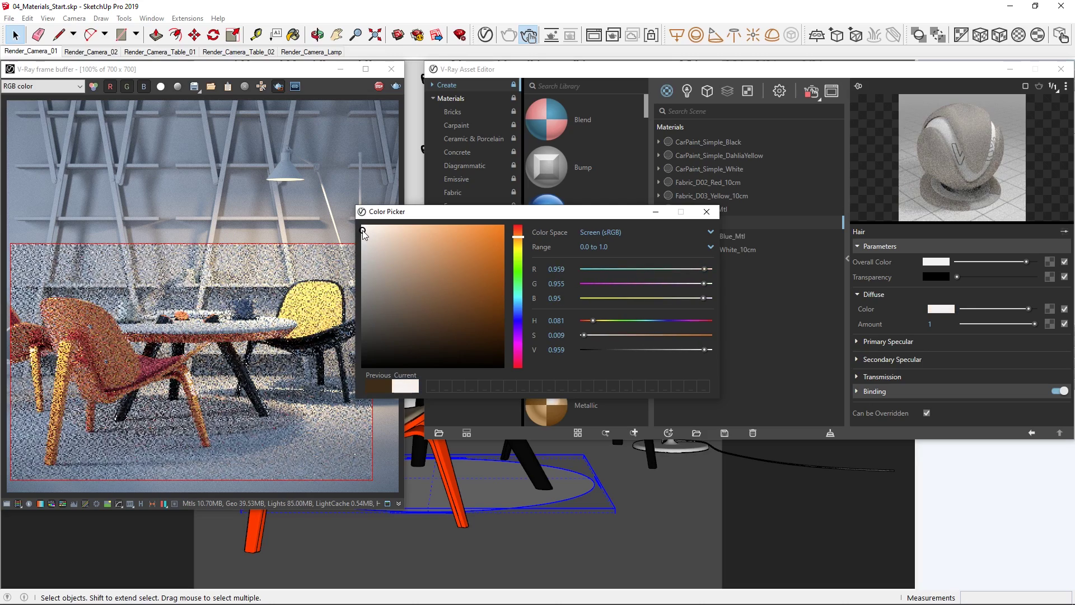
pyautogui.click(707, 212)
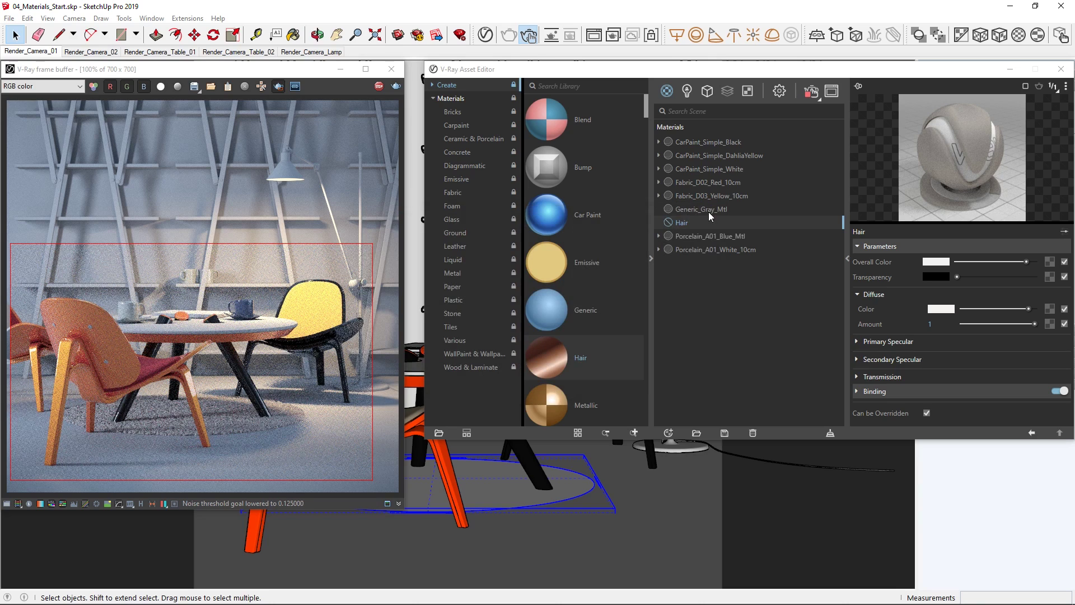
# Add Glass Tinted Black and Orange to the scene and apply the black tinted glass to the table top
pyautogui.click(451, 219)
pyautogui.scroll(-3, 624, 198)
pyautogui.scroll(-2, 616, 330)
pyautogui.moveTo(599, 167); pyautogui.dragTo(706, 297)
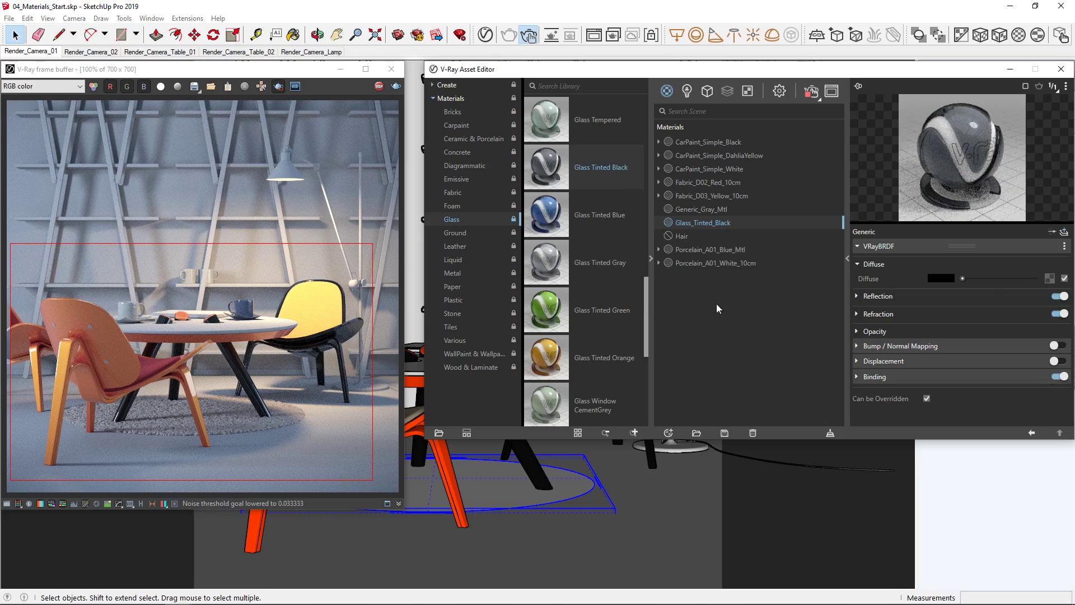
pyautogui.moveTo(602, 357); pyautogui.dragTo(711, 298)
pyautogui.click(649, 259)
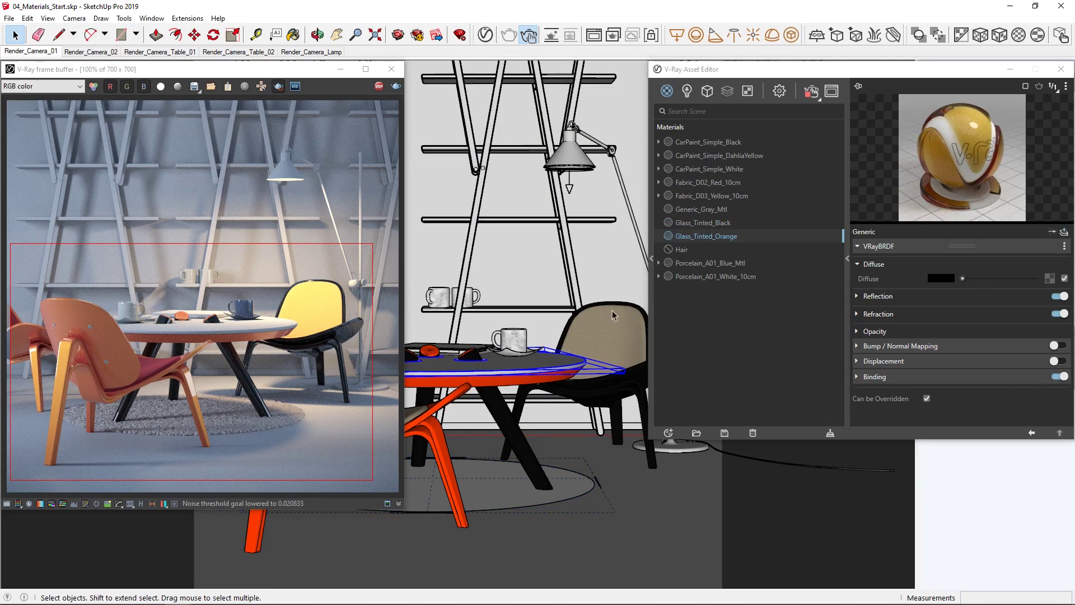
pyautogui.rightClick(701, 222)
pyautogui.click(712, 243)
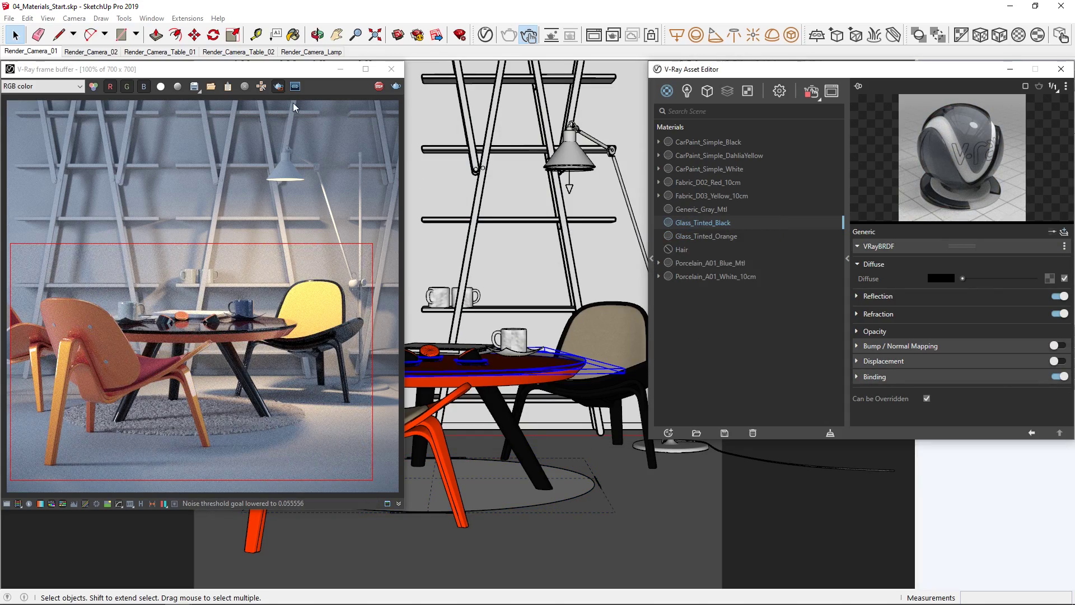
# Apply the red DahliaYellow car paint to the middle shelf
pyautogui.click(477, 202)
pyautogui.rightClick(684, 156)
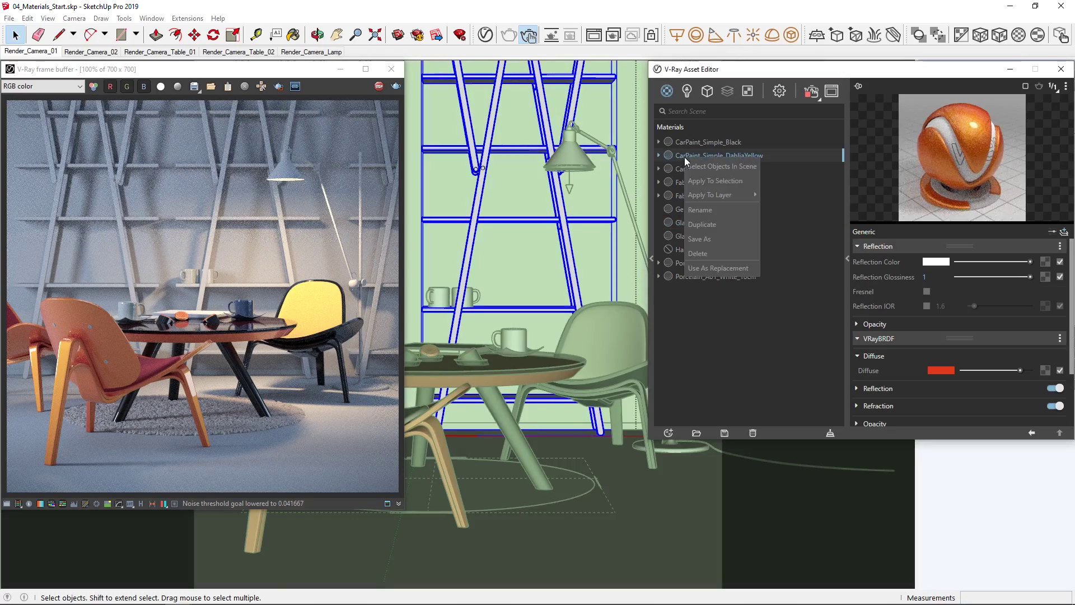
pyautogui.click(690, 179)
# Add Aluminum_Blurry from the Metal library and apply it to the selected shelf
pyautogui.click(650, 193)
pyautogui.click(448, 274)
pyautogui.moveTo(557, 310); pyautogui.dragTo(701, 318)
pyautogui.click(651, 260)
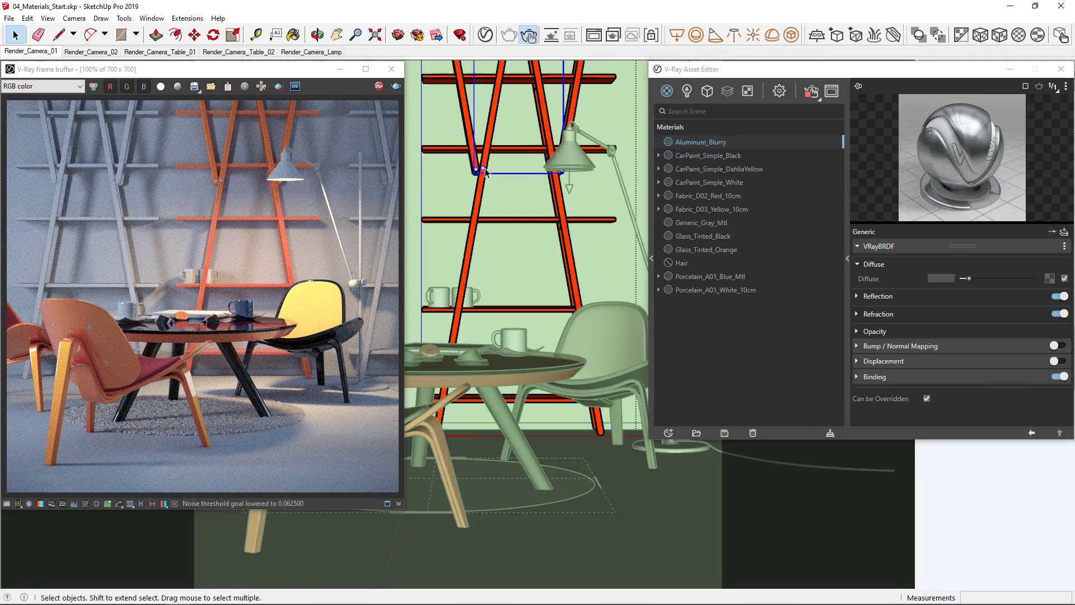
pyautogui.rightClick(679, 141)
pyautogui.click(693, 163)
# Apply CarPaint_Simple_White to the right-hand shelf unit
pyautogui.click(1010, 69)
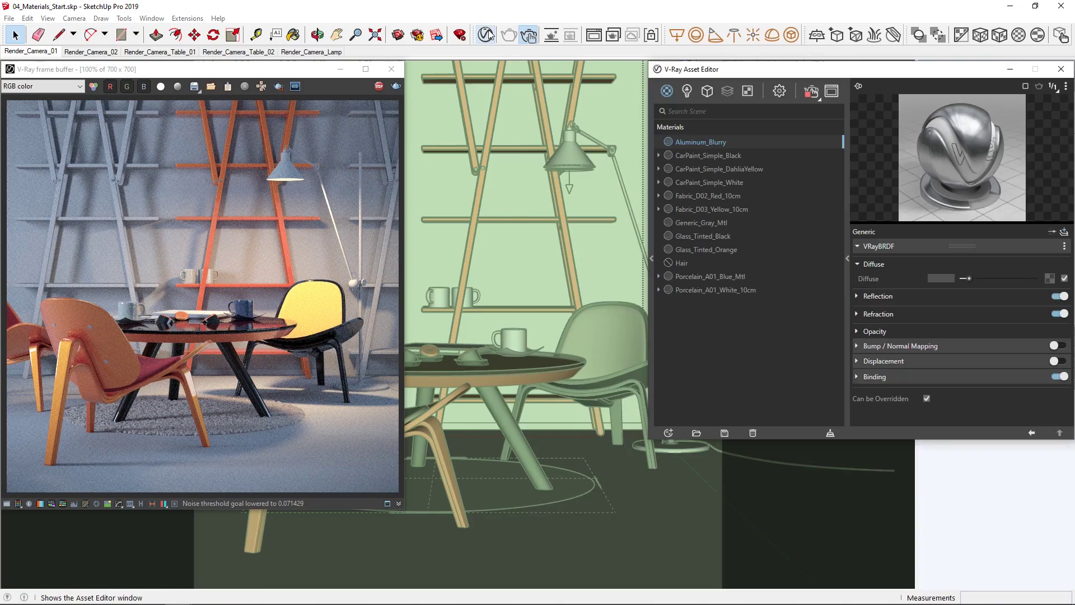
pyautogui.rightClick(687, 182)
pyautogui.click(706, 204)
# In the Render_Camera_Table_01 view, apply Glass_Tinted_Orange to the mug
pyautogui.click(190, 53)
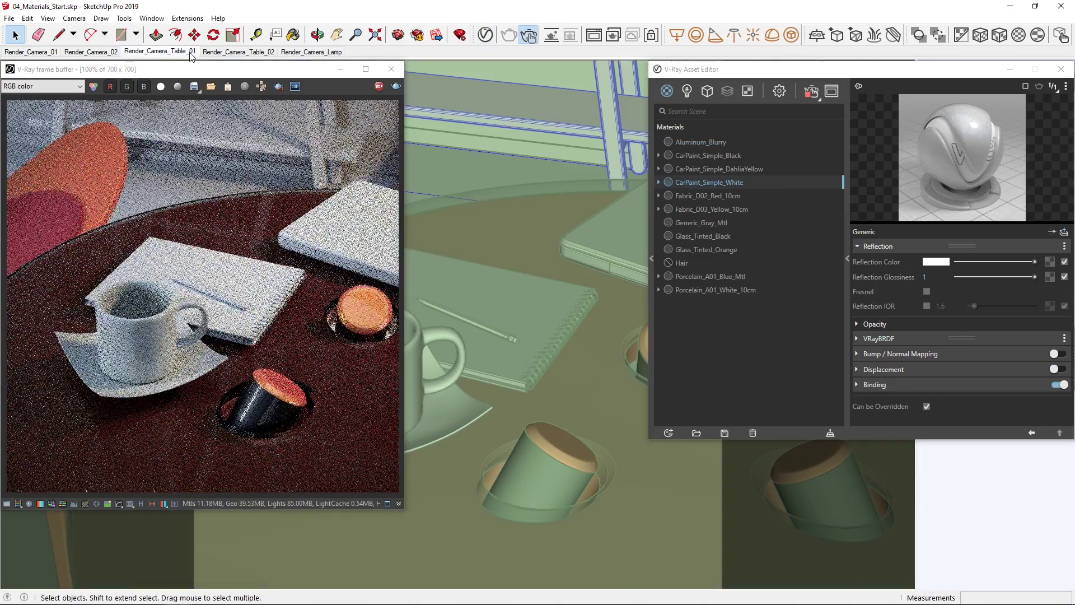
pyautogui.click(419, 376)
pyautogui.click(695, 250)
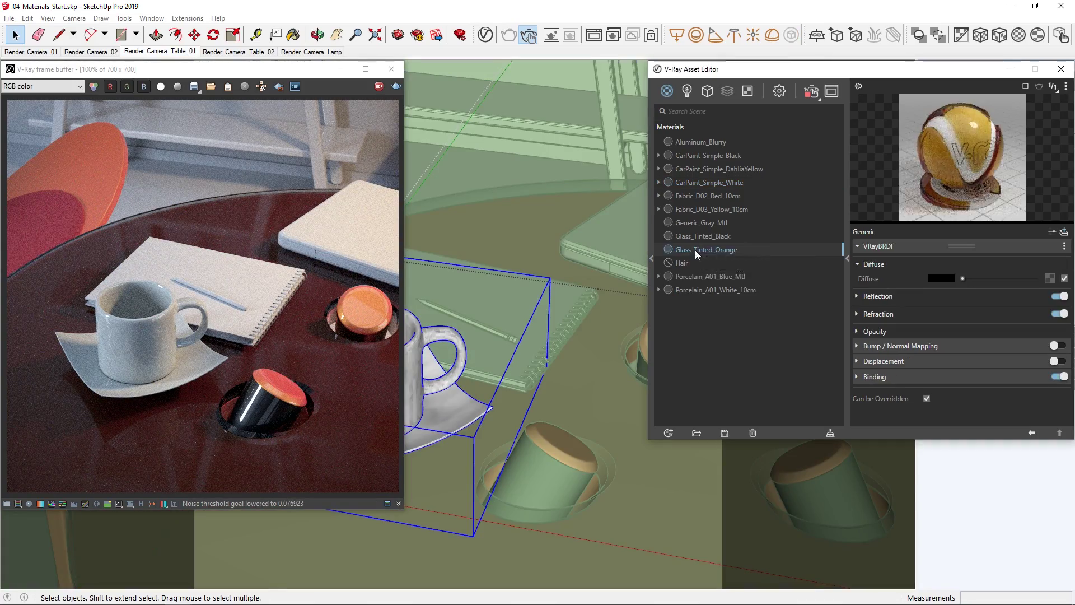
pyautogui.rightClick(695, 250)
pyautogui.click(705, 288)
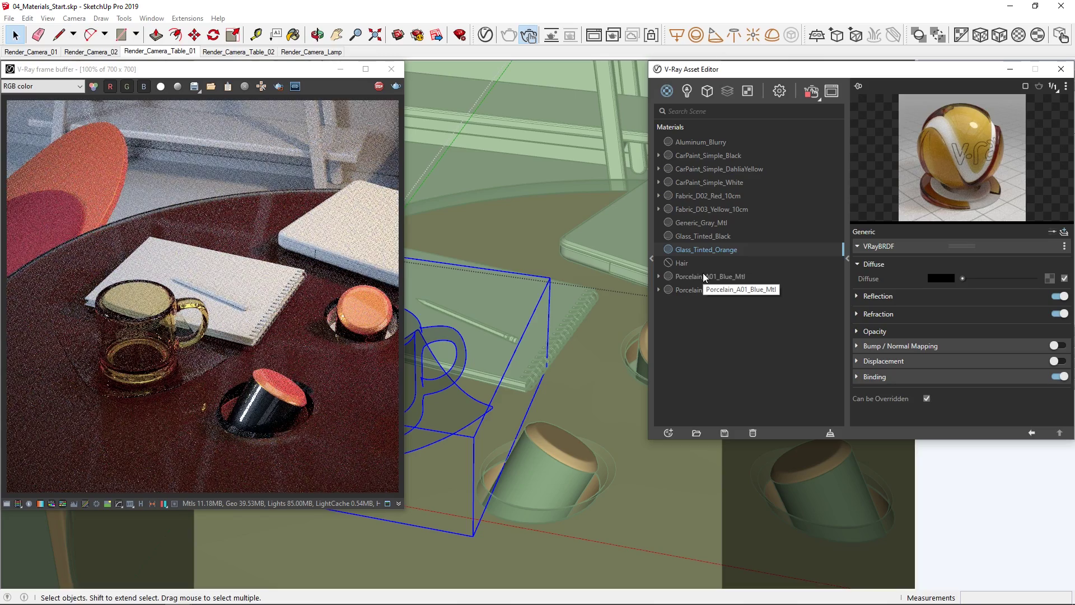
# Add Paper_C04_8cm from the library and apply it to the notebook
pyautogui.click(652, 258)
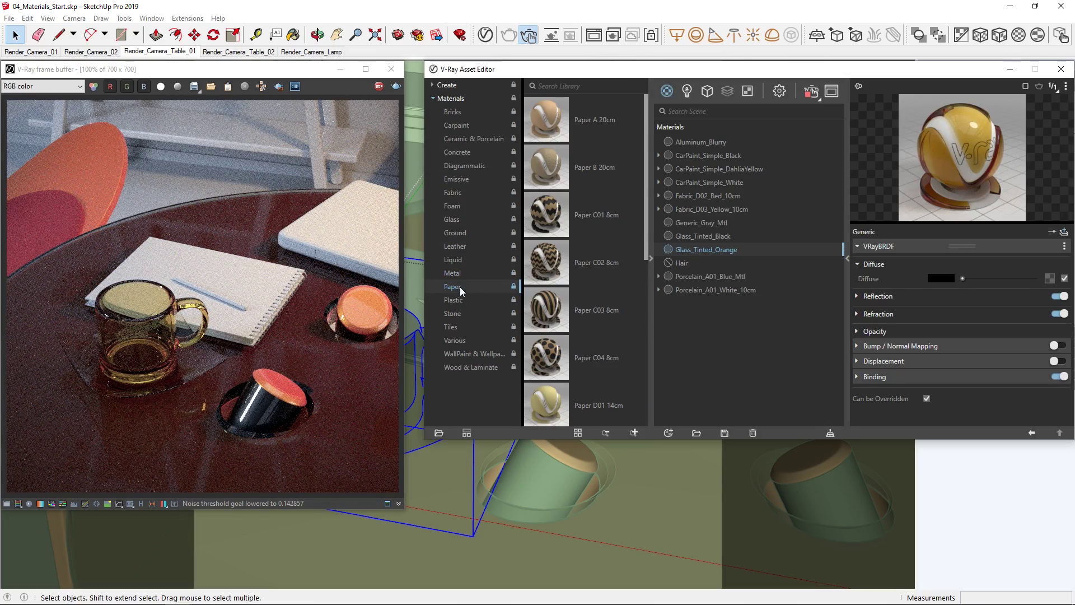
pyautogui.moveTo(538, 352); pyautogui.dragTo(727, 345)
pyautogui.click(653, 261)
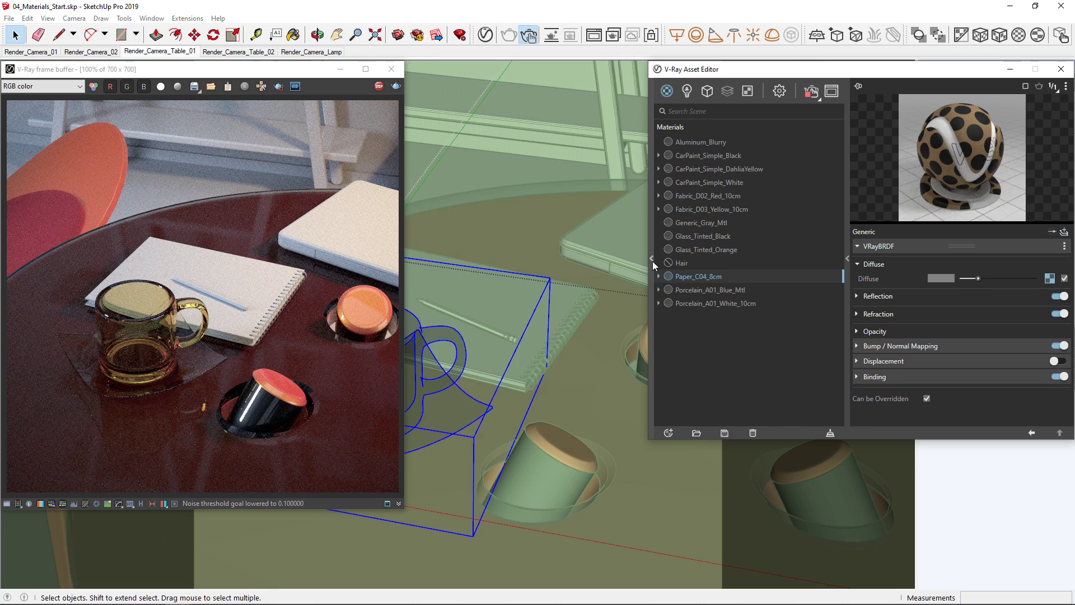
pyautogui.rightClick(518, 240)
pyautogui.click(533, 248)
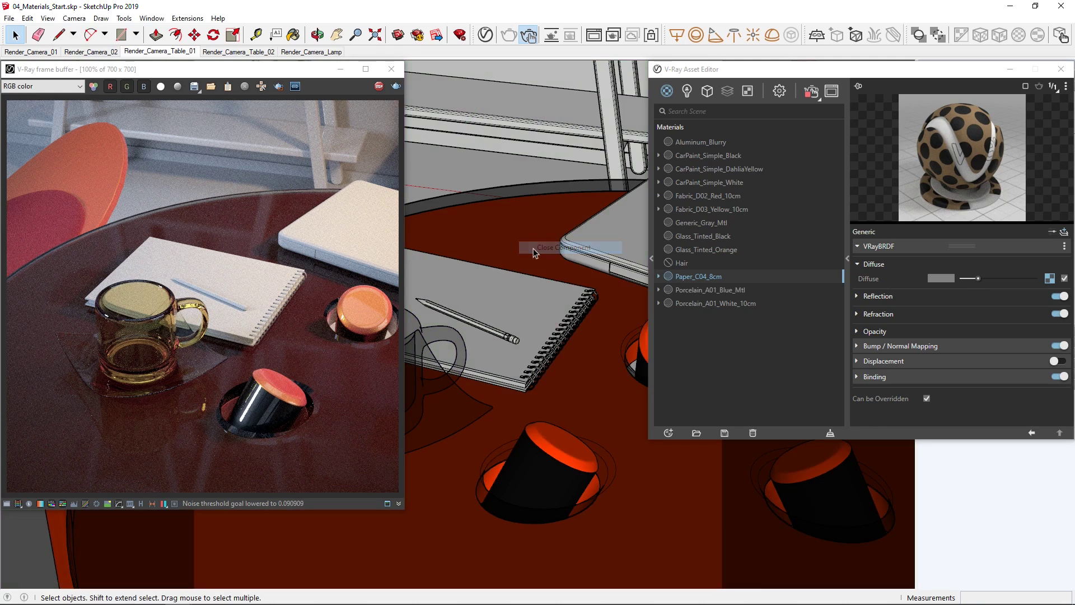
pyautogui.click(510, 287)
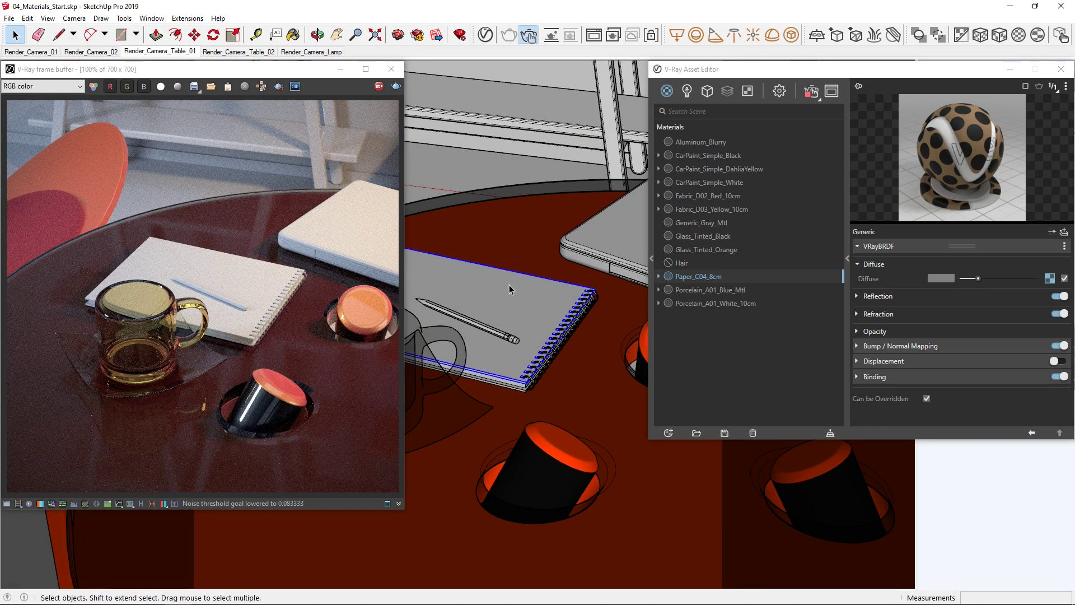
pyautogui.rightClick(695, 279)
pyautogui.click(701, 302)
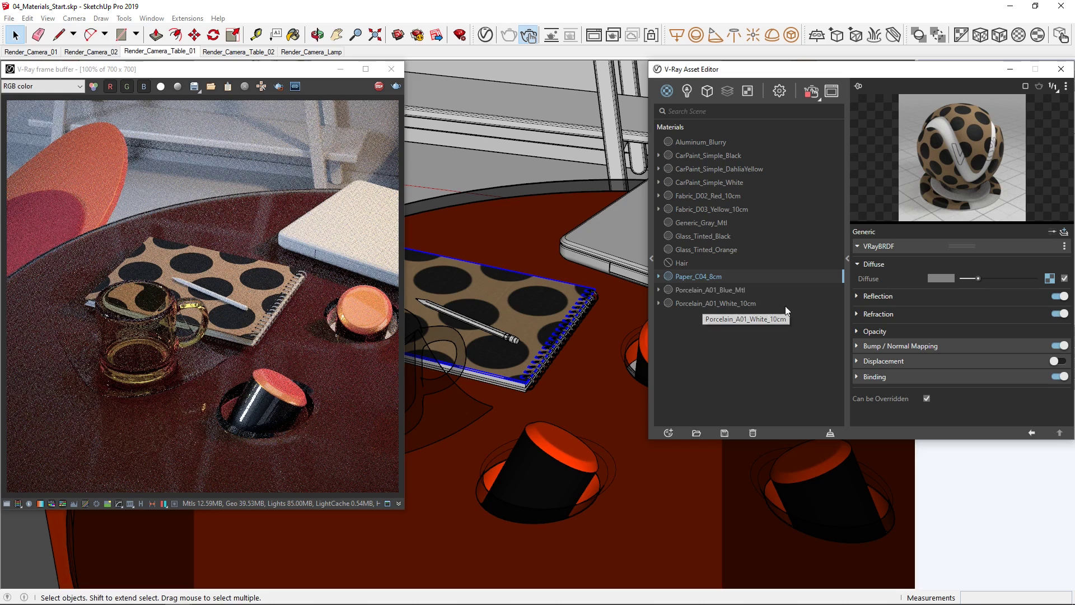
# Change the Paper_C04_8cm texture width from 25.40 cm to 8 cm
pyautogui.click(845, 297)
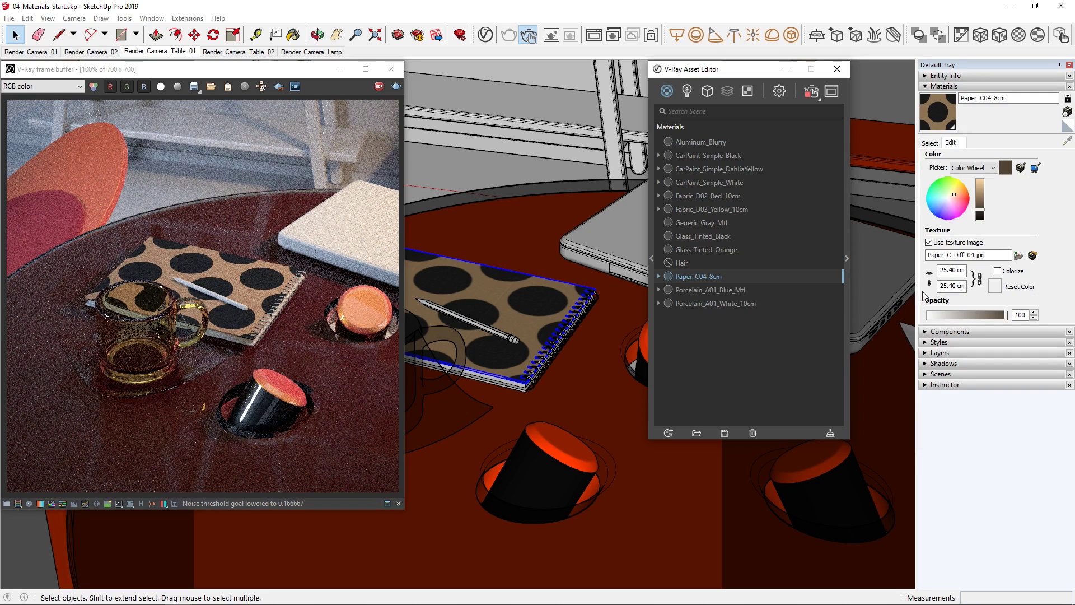
pyautogui.moveTo(959, 272); pyautogui.dragTo(933, 273)
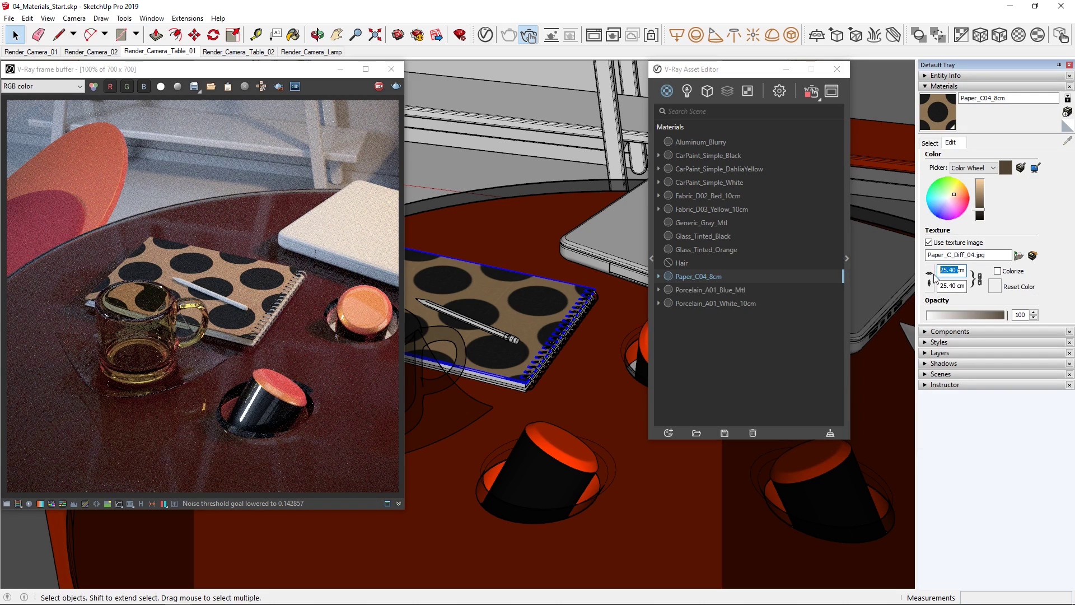
pyautogui.write('8')
pyautogui.press('Return')
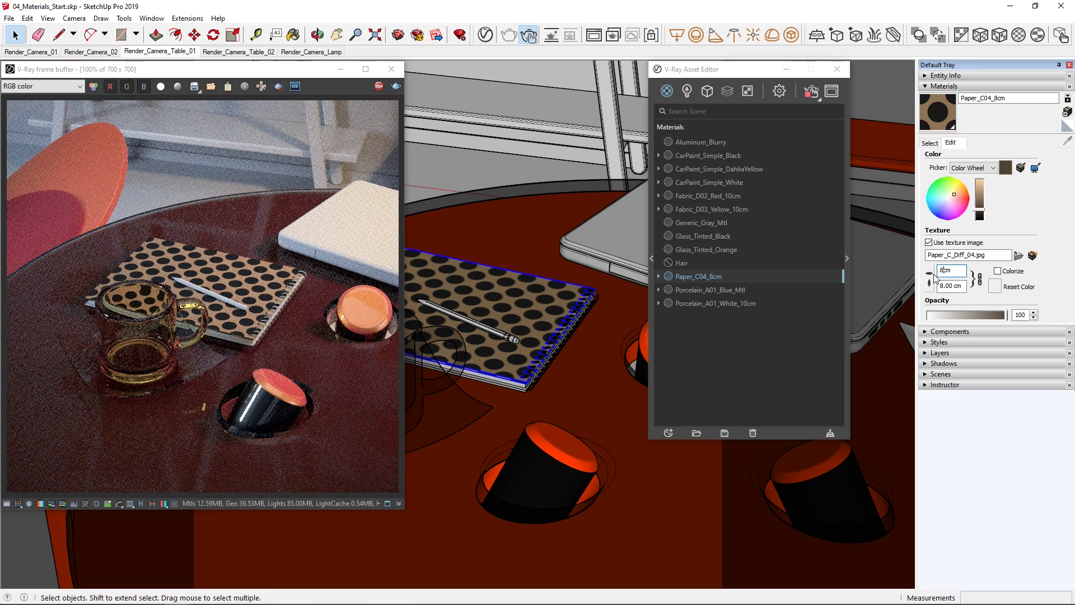
# Add Plastic Simple Blurry Black and CarPaint Flakes CobaltBlue from the library to the scene materials
pyautogui.click(651, 259)
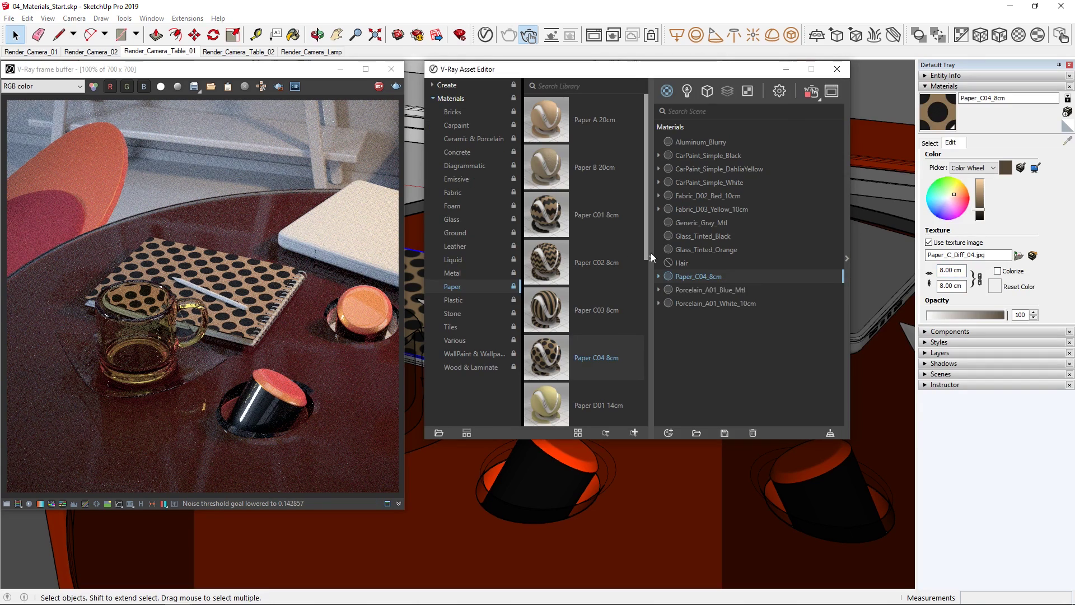
pyautogui.click(457, 301)
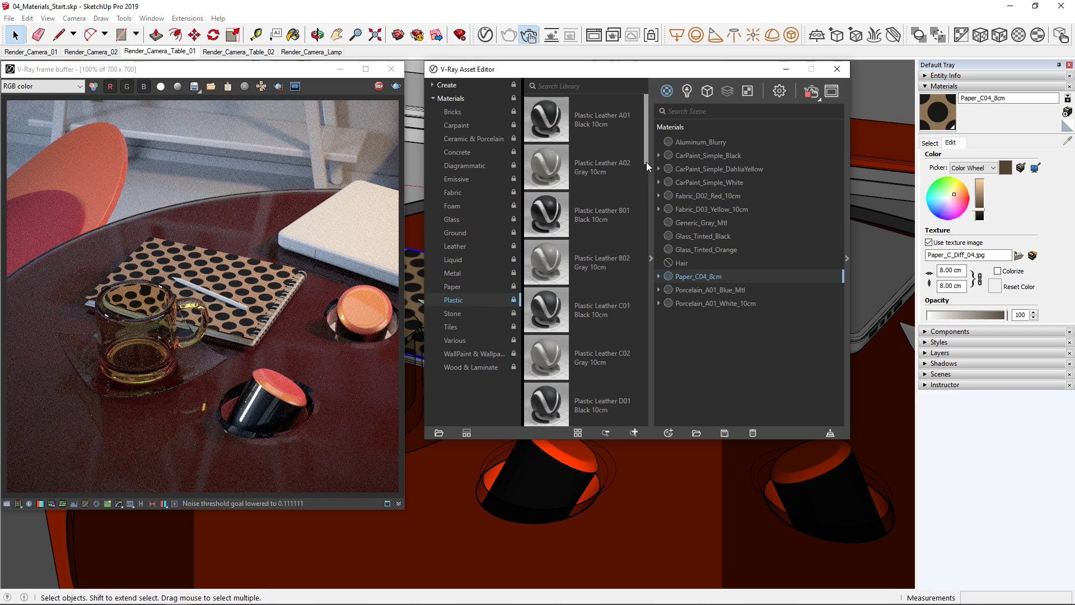
pyautogui.scroll(-10, 647, 167)
pyautogui.moveTo(546, 273); pyautogui.dragTo(737, 337)
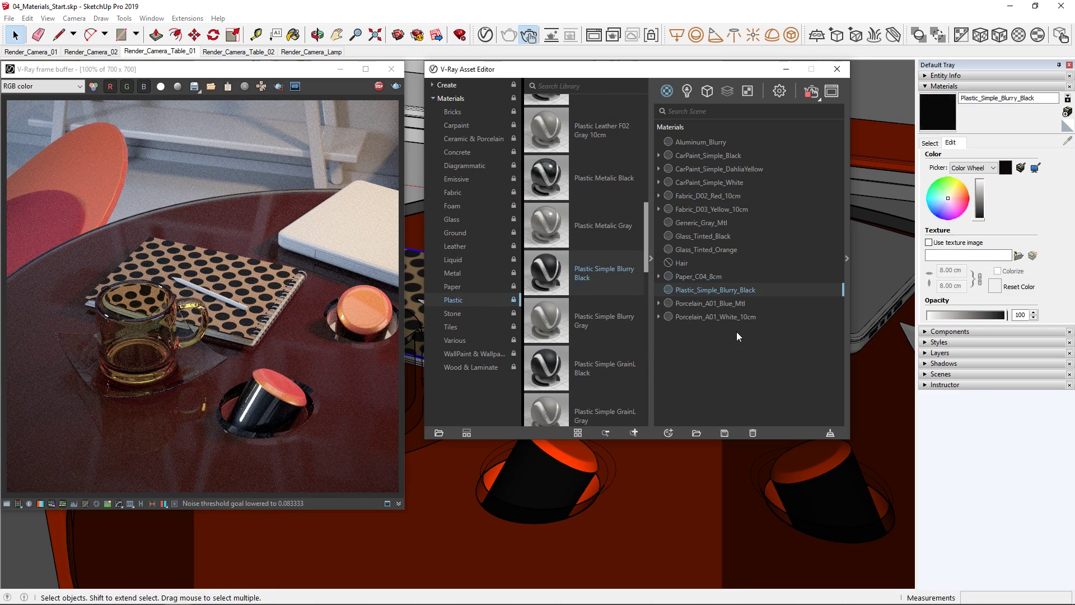
pyautogui.click(460, 128)
pyautogui.moveTo(552, 170); pyautogui.dragTo(711, 348)
# In the Render_Camera_Table_02 view, apply Plastic_Simple_Blurry_Black to the laptop
pyautogui.click(269, 53)
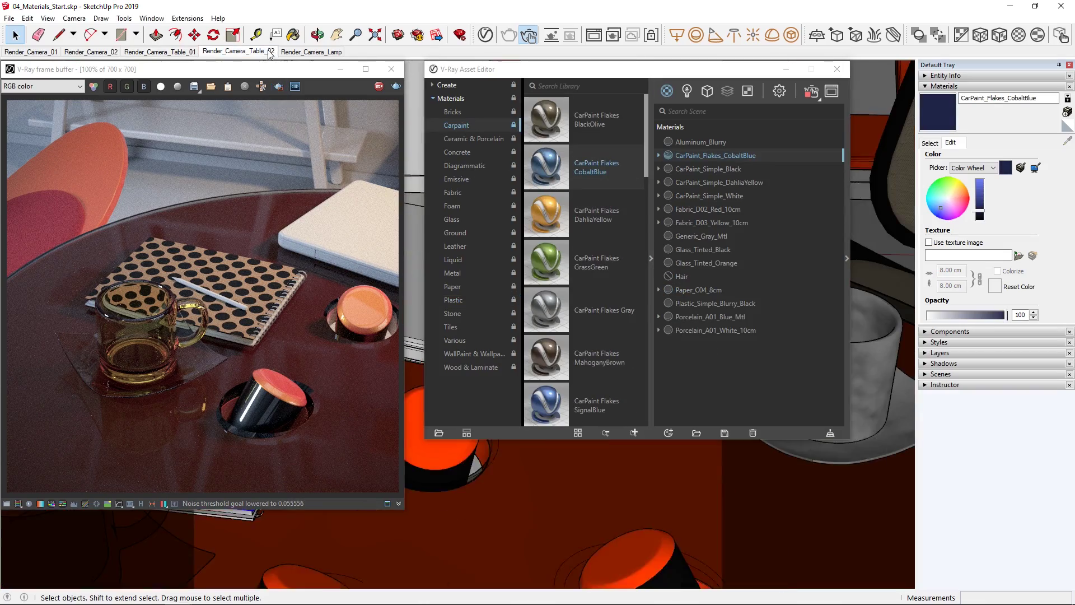
pyautogui.click(650, 240)
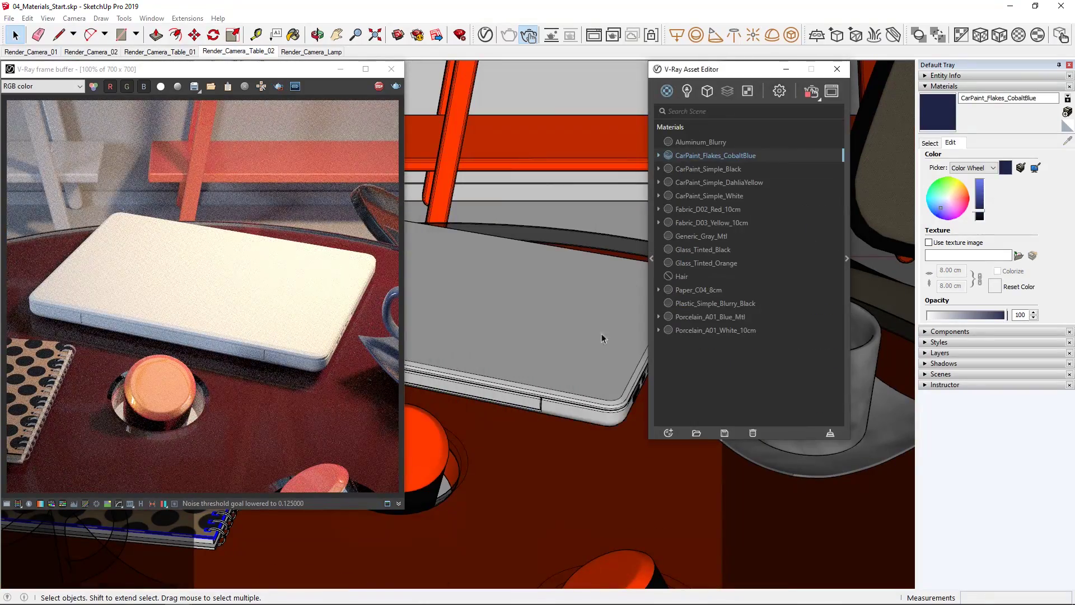
pyautogui.click(595, 352)
pyautogui.rightClick(703, 304)
pyautogui.click(723, 315)
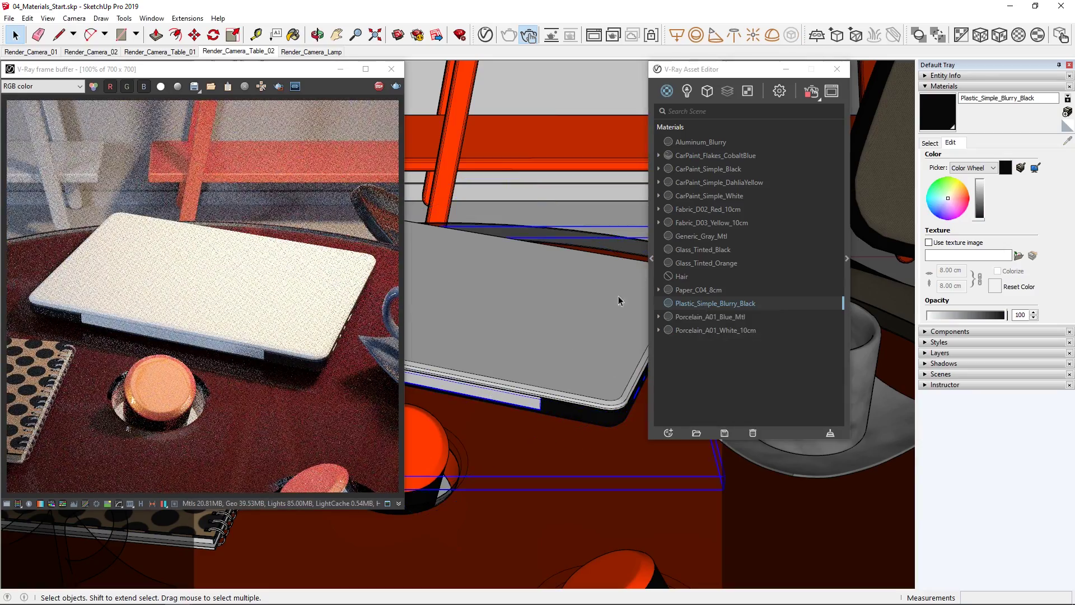
# Apply Aluminum_Blurry to the laptop base and CarPaint_Flakes_CobaltBlue to the laptop lid
pyautogui.rightClick(700, 142)
pyautogui.click(719, 152)
pyautogui.click(572, 268)
pyautogui.click(708, 157)
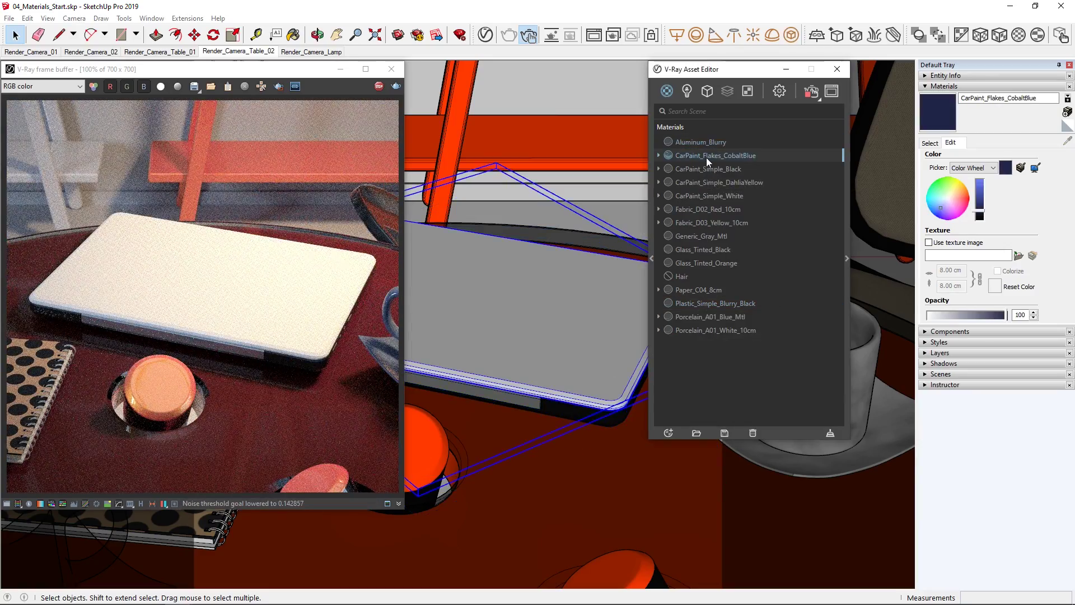
# In the Render_Camera_02 view, apply Aluminum_Blurry and the black blurry plastic to the lamp
pyautogui.click(110, 52)
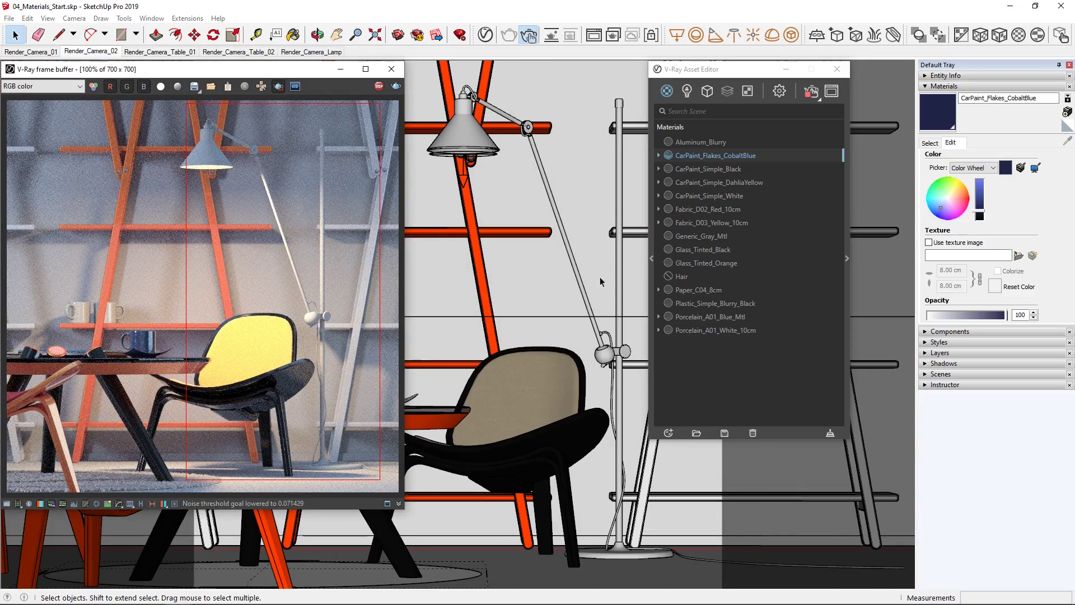
pyautogui.doubleClick(621, 266)
pyautogui.click(604, 356)
pyautogui.rightClick(701, 141)
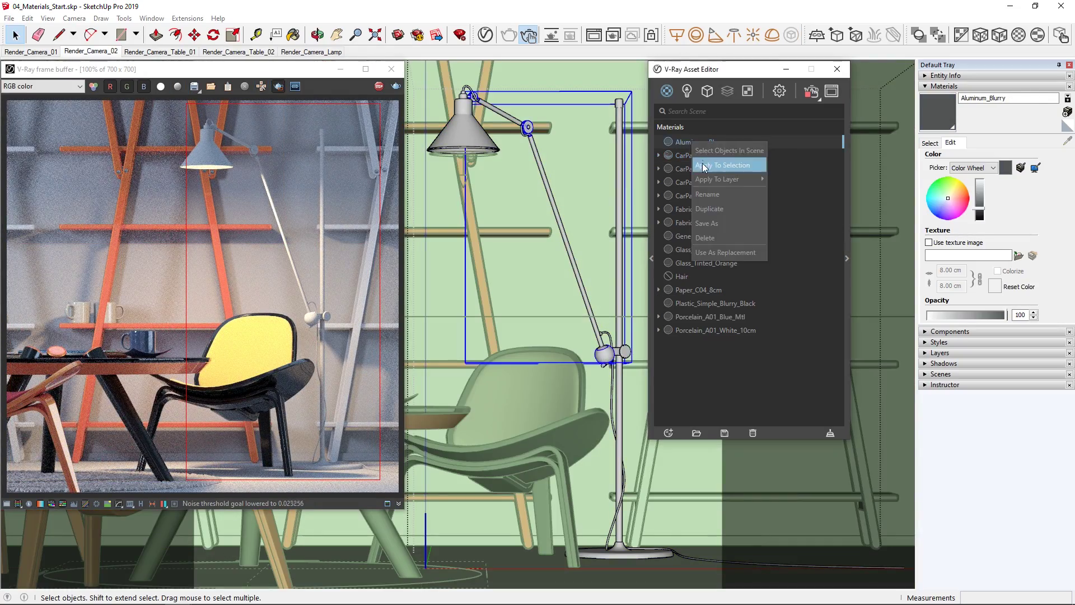
pyautogui.click(717, 150)
pyautogui.click(711, 303)
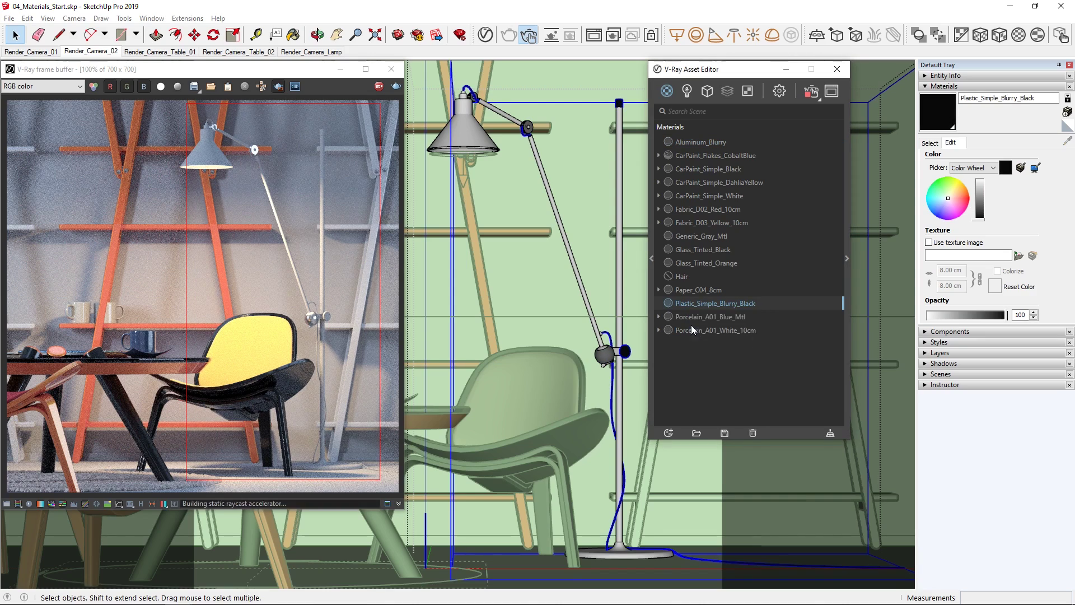
# Add Chrome Black to the lamp, then select the shade and turn off Region Render
pyautogui.click(652, 263)
pyautogui.click(459, 274)
pyautogui.moveTo(647, 118); pyautogui.dragTo(651, 159)
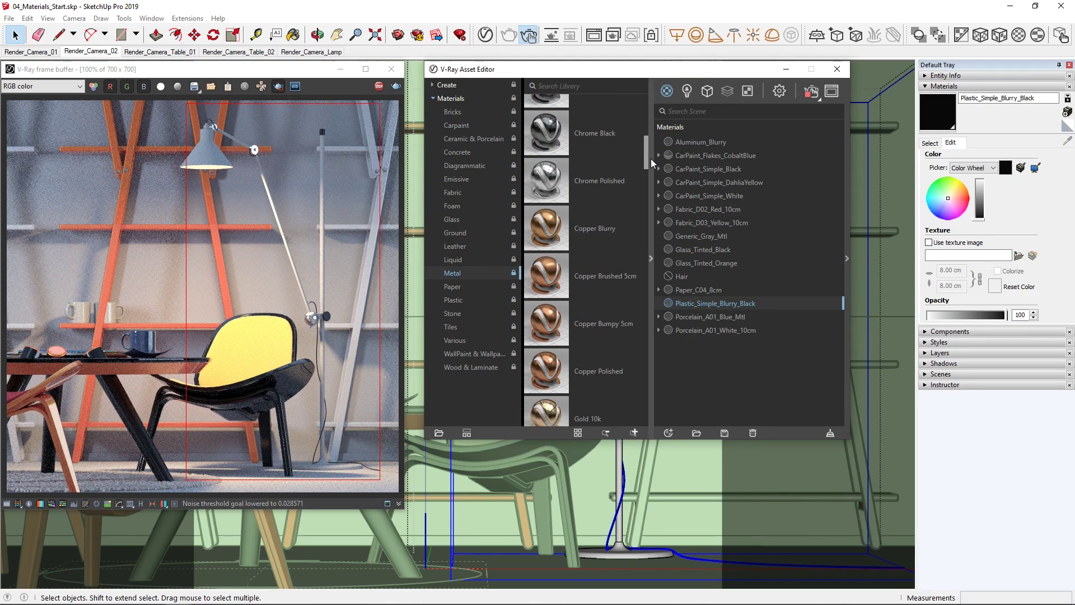
pyautogui.moveTo(588, 132); pyautogui.dragTo(725, 365)
pyautogui.click(653, 265)
pyautogui.rightClick(694, 209)
pyautogui.click(701, 227)
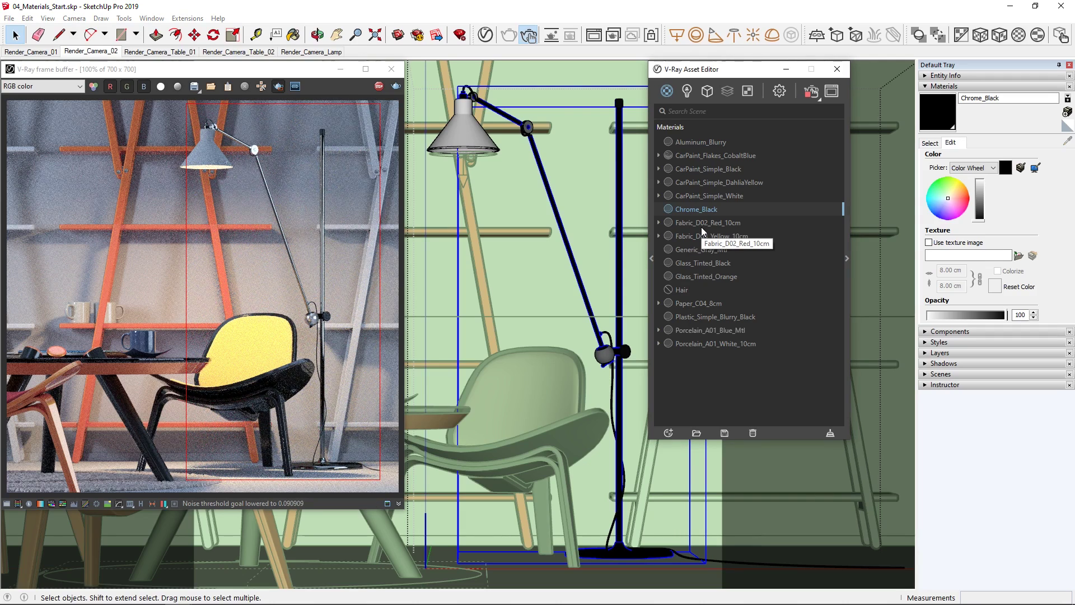
pyautogui.click(469, 103)
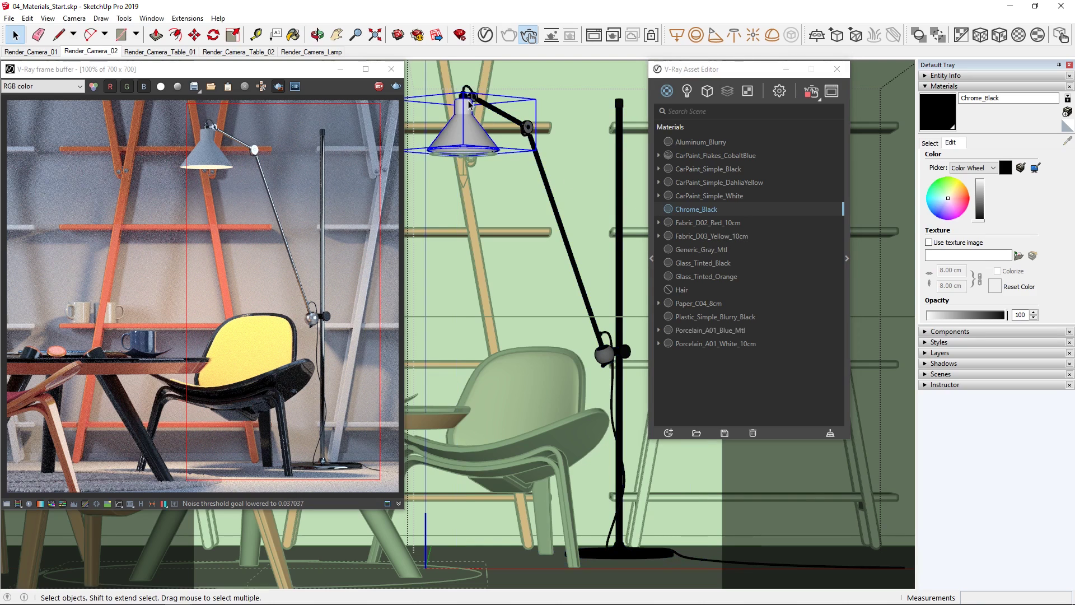
pyautogui.click(278, 86)
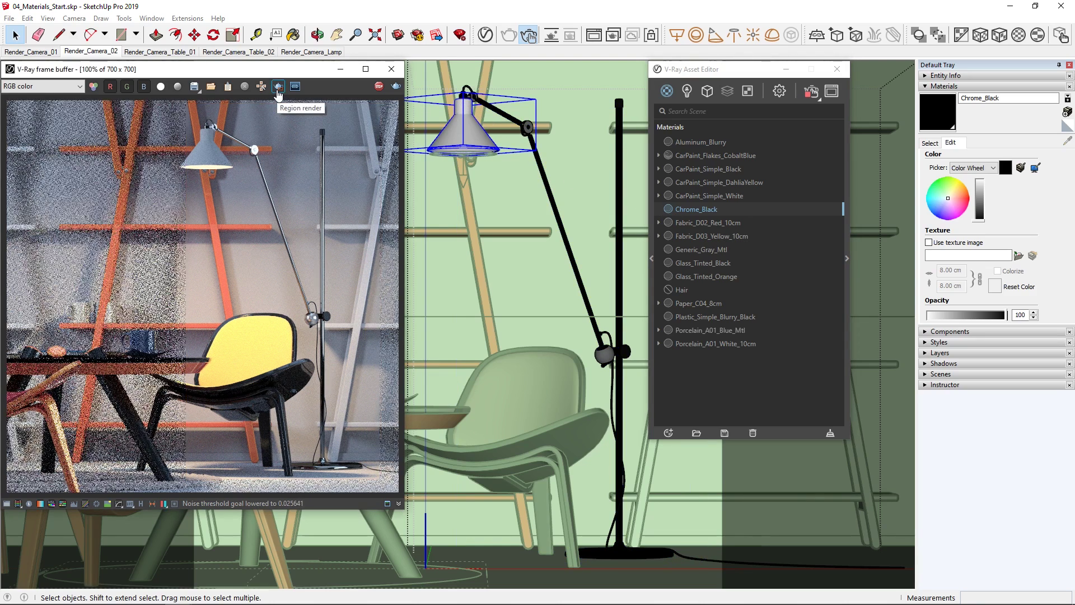
# In the Render_Camera_Lamp scene, add a new generic Metallic material from the Create templates
pyautogui.click(313, 55)
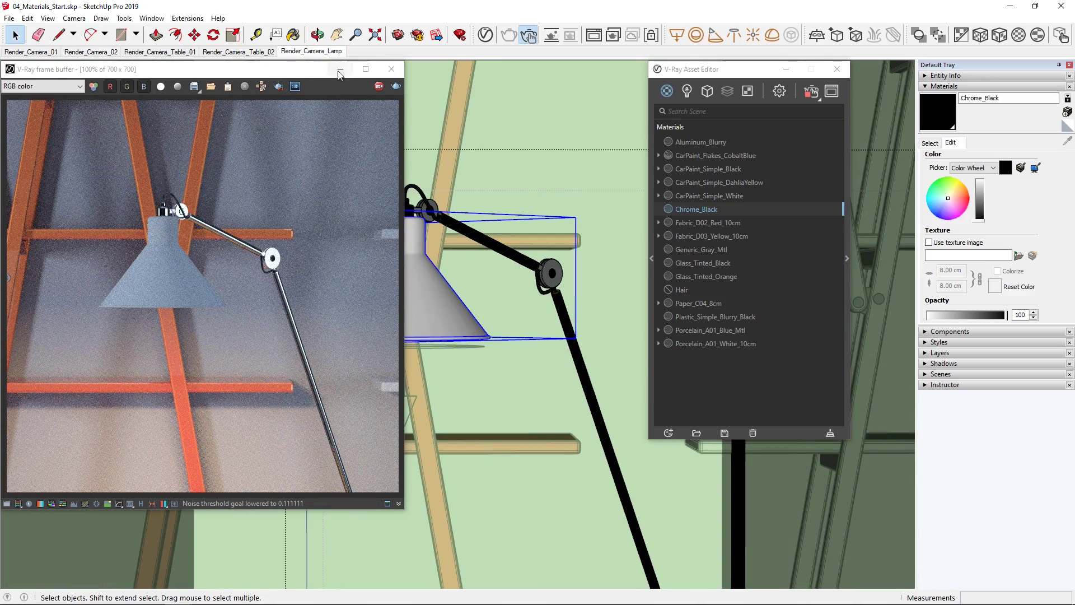
pyautogui.click(650, 205)
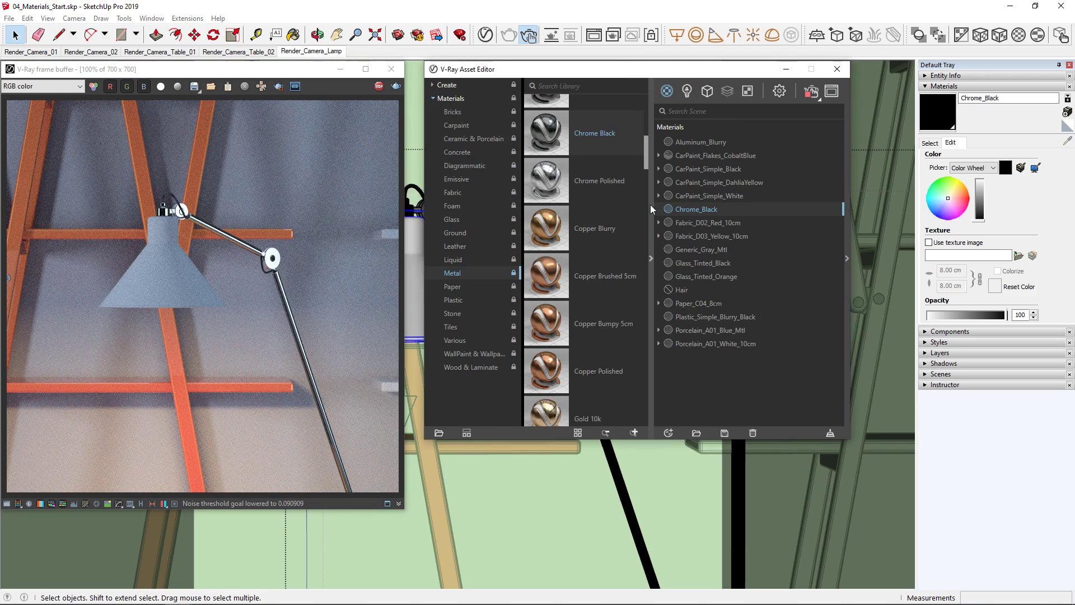
pyautogui.click(451, 86)
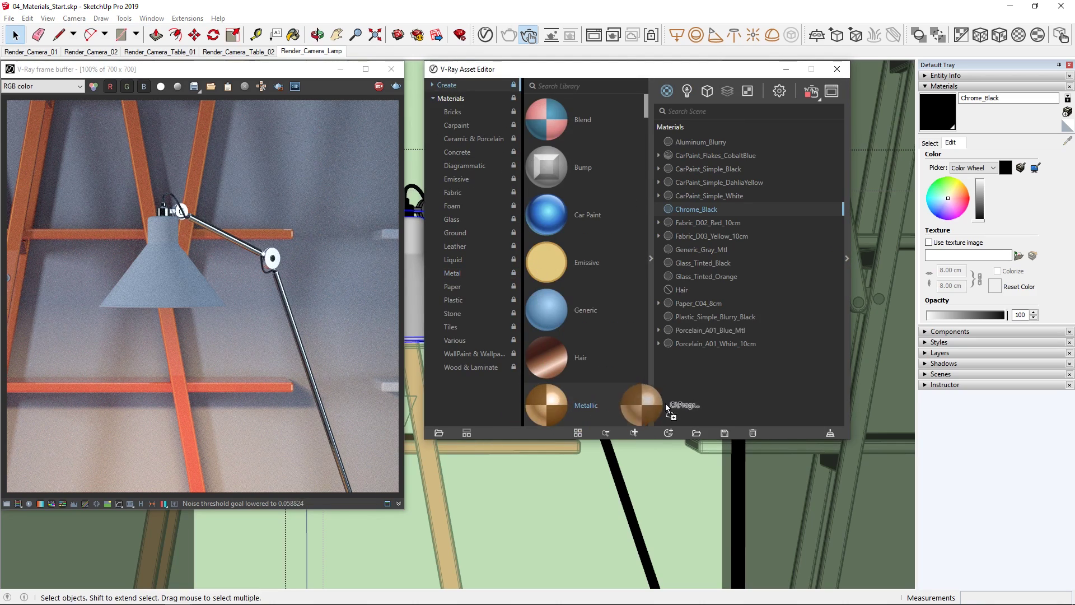
pyautogui.moveTo(671, 401); pyautogui.dragTo(705, 378)
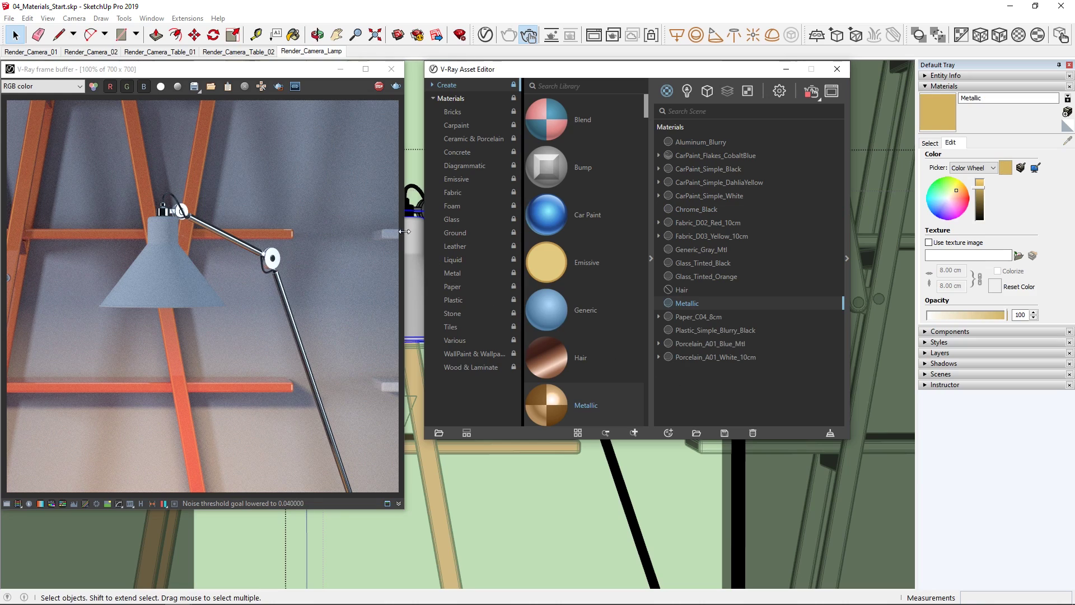
# Enable Region Render and draw a render region around the lamp shade
pyautogui.click(278, 85)
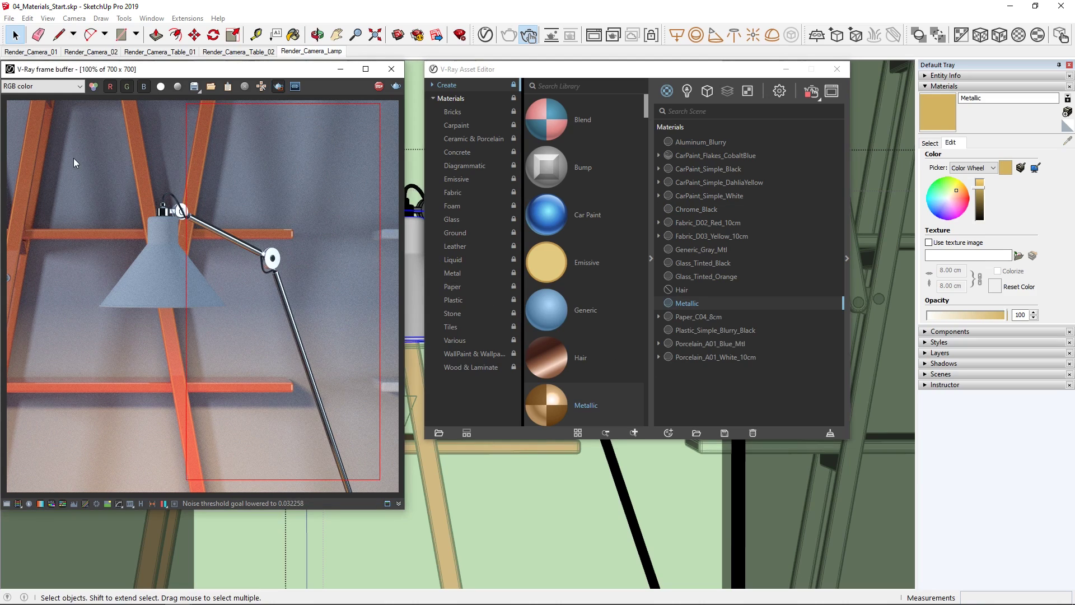
pyautogui.moveTo(72, 157); pyautogui.dragTo(258, 346)
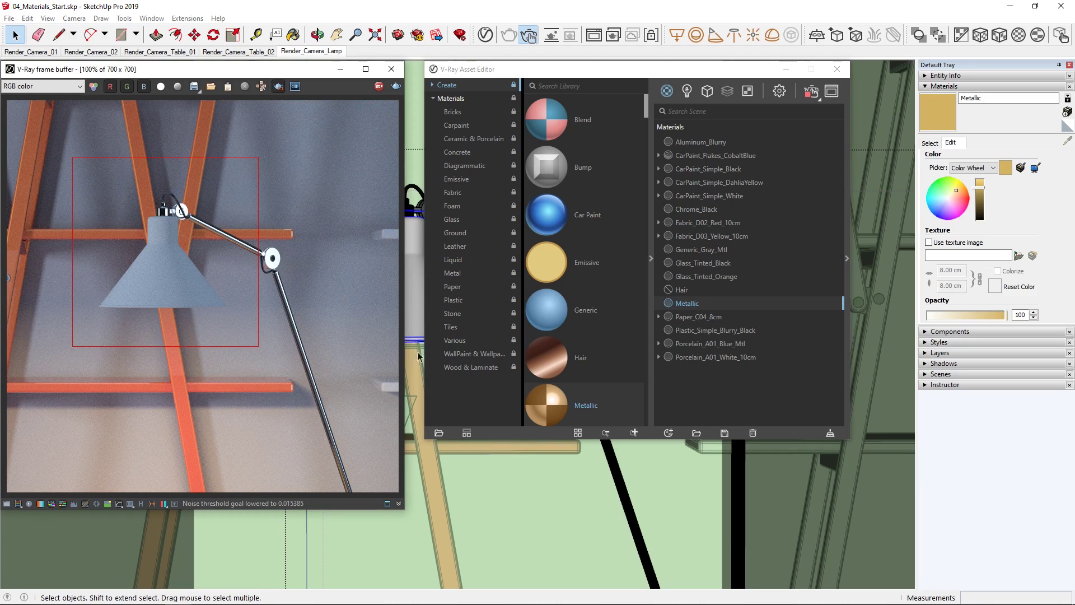
pyautogui.rightClick(680, 304)
# Apply Metallic to the lamp shade and load Paint_Rusty_Diff as its colour bitmap
pyautogui.click(690, 314)
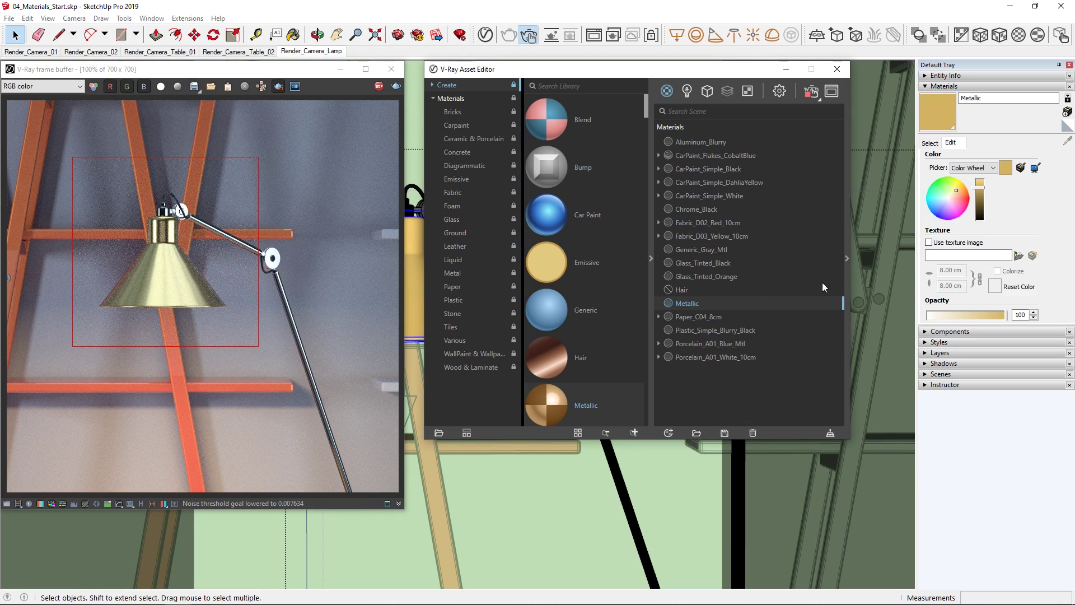
pyautogui.click(847, 259)
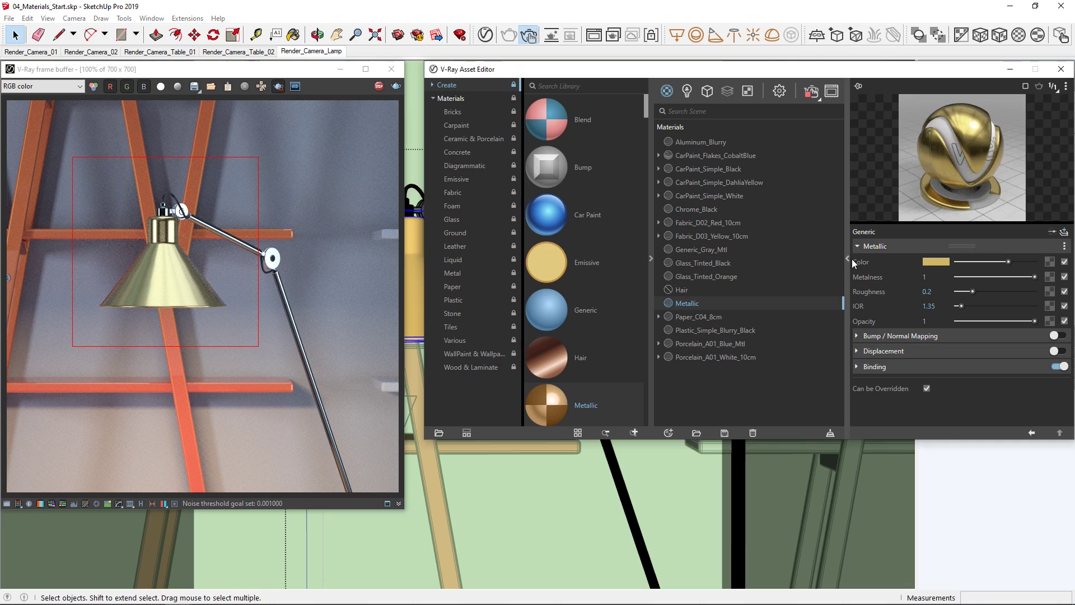
pyautogui.click(1049, 262)
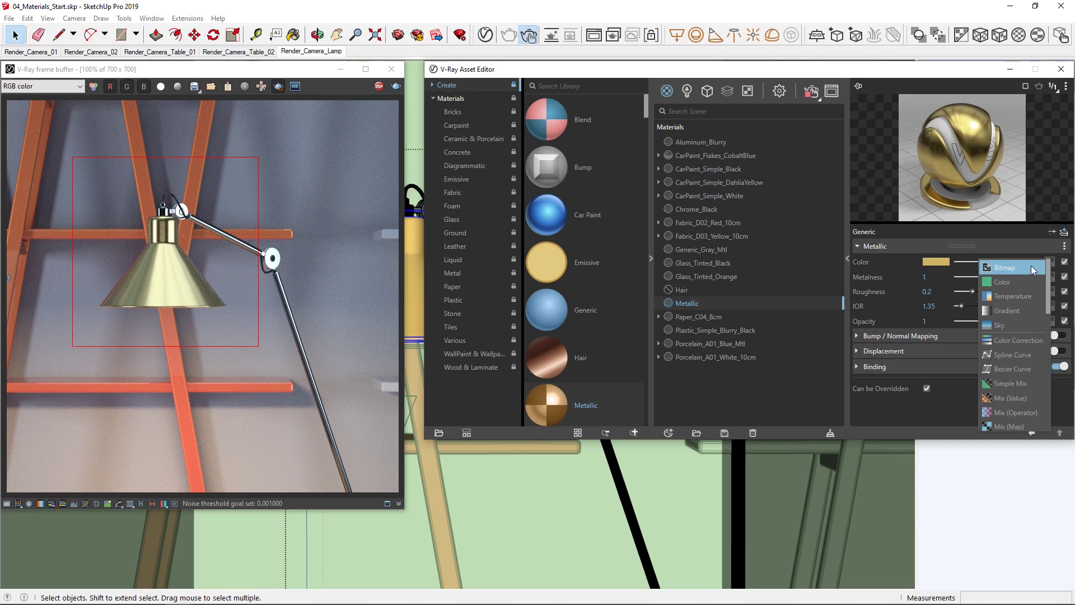
pyautogui.click(1026, 267)
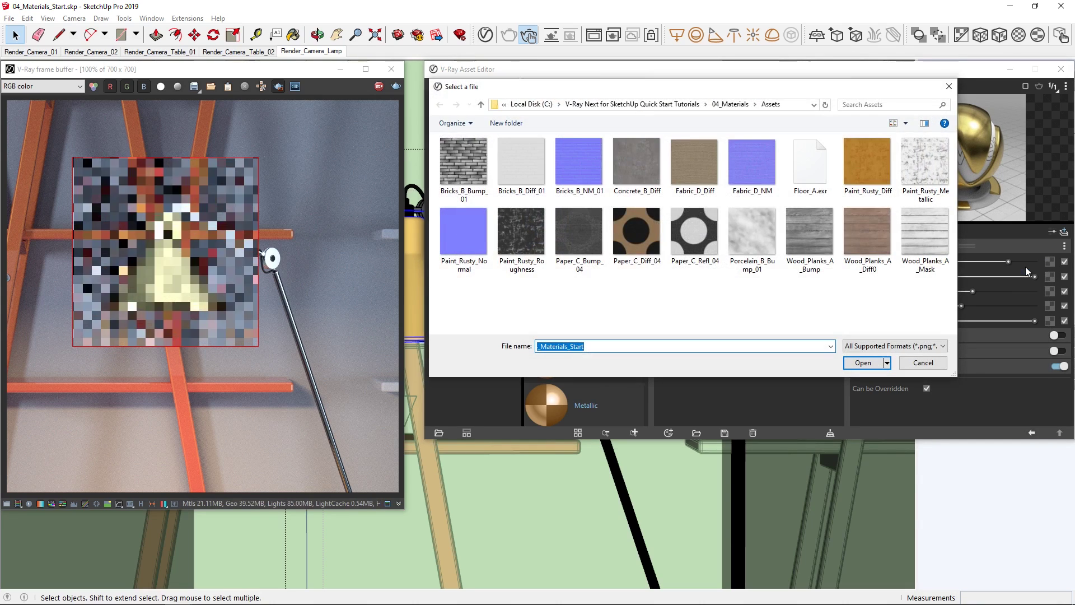
pyautogui.click(872, 173)
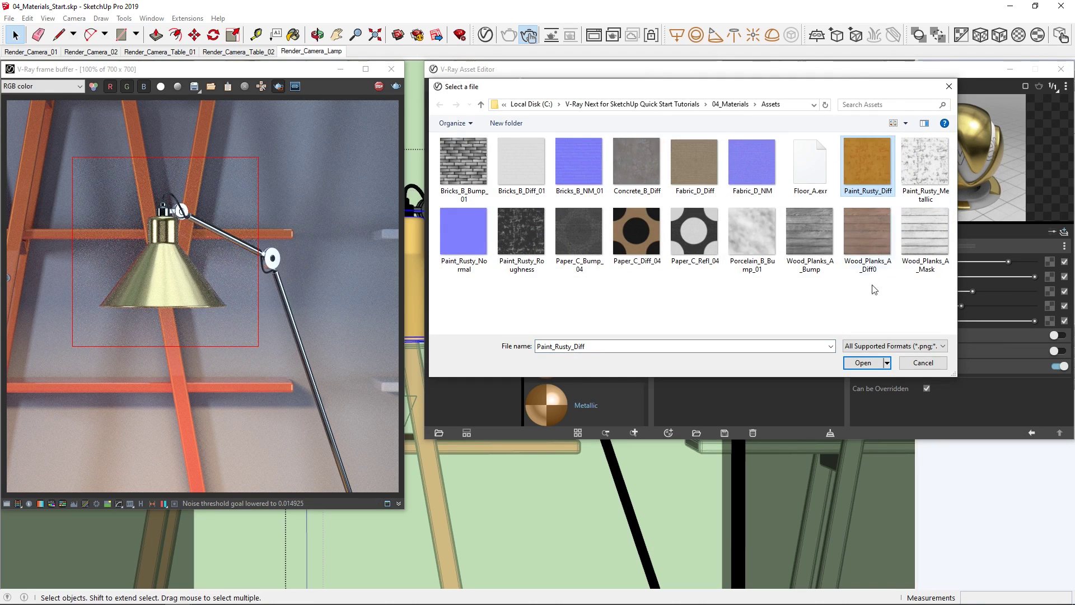
pyautogui.click(847, 365)
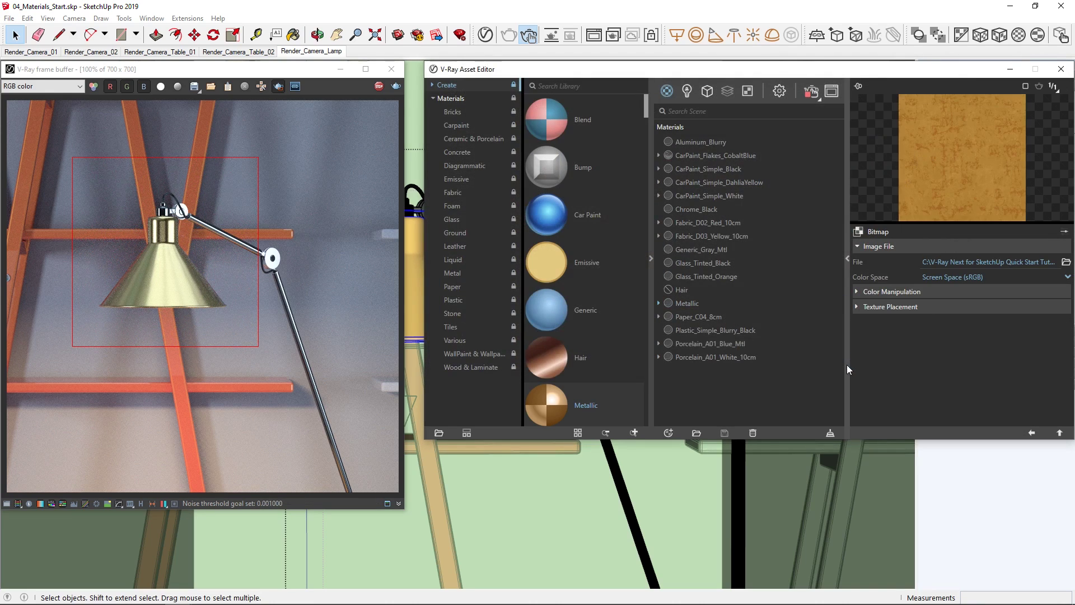
pyautogui.click(1059, 433)
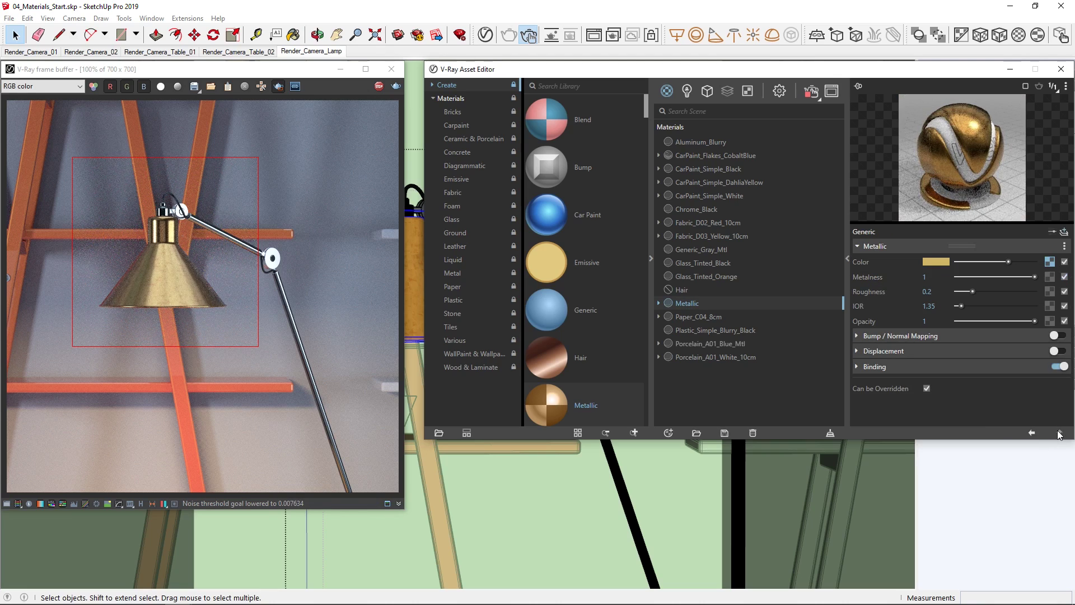
pyautogui.click(1051, 277)
# Load Paint_Rusty_Metallic as the metalness bitmap in Rendering Space (Linear) colour space
pyautogui.click(1013, 95)
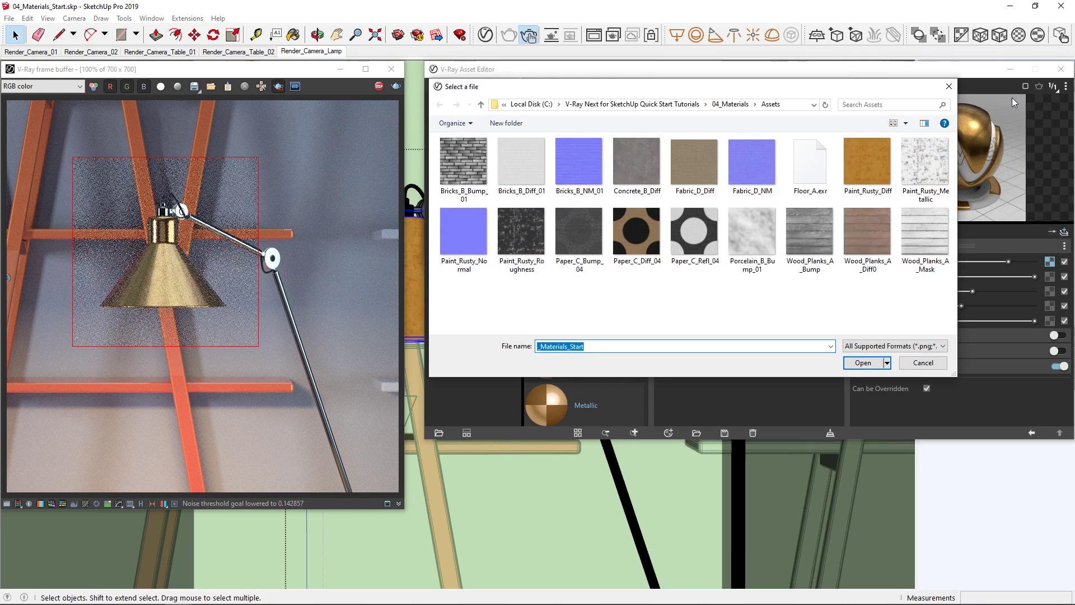
pyautogui.click(936, 163)
pyautogui.click(863, 363)
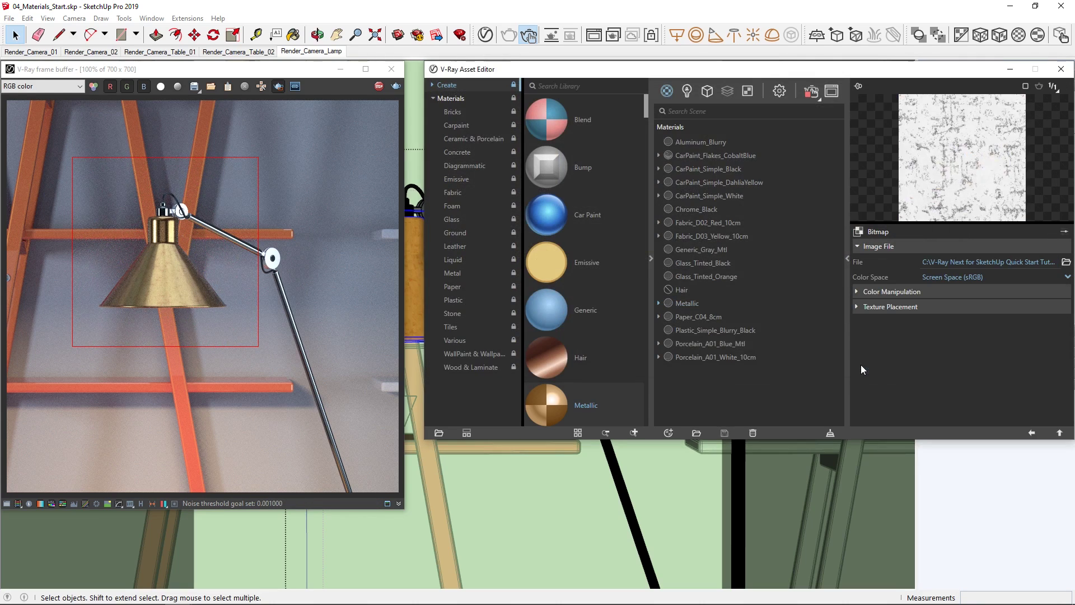
pyautogui.click(947, 278)
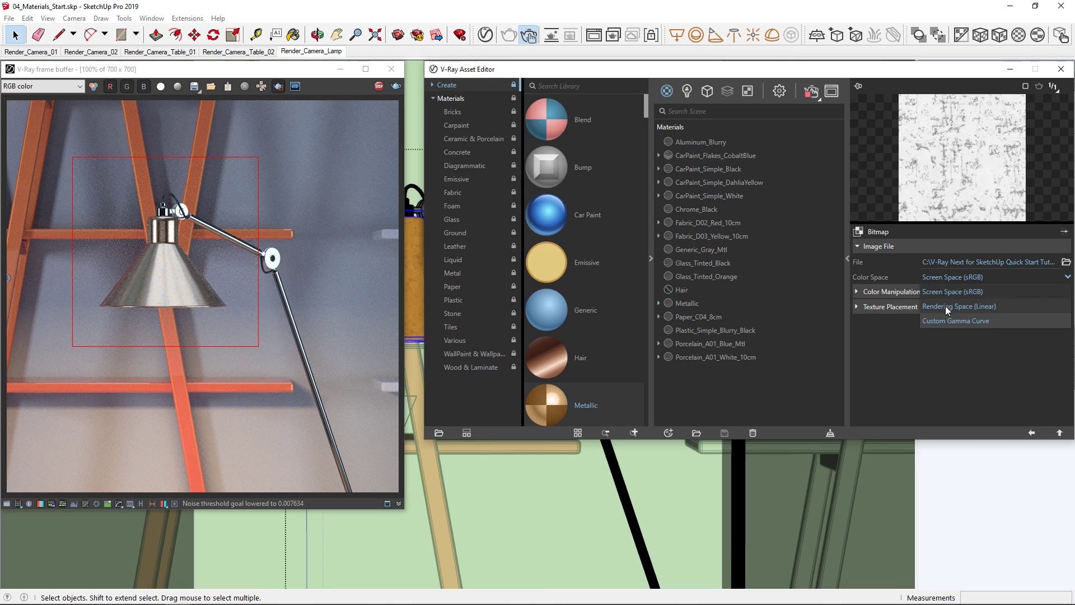
pyautogui.click(946, 306)
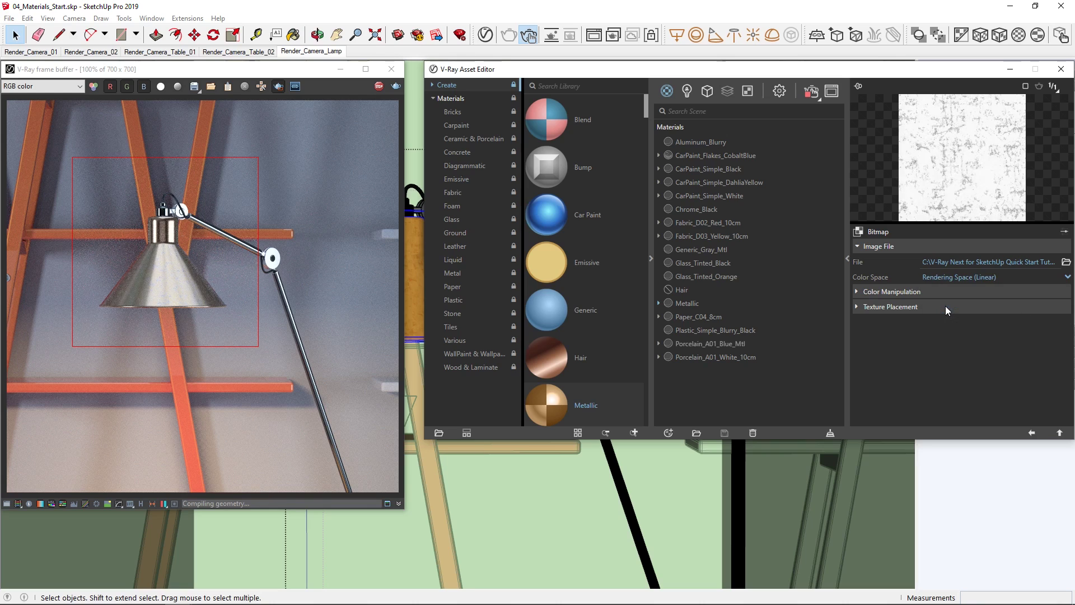
# Load Paint_Rusty_Roughness as the roughness bitmap in Rendering Space (Linear) colour space
pyautogui.click(1060, 433)
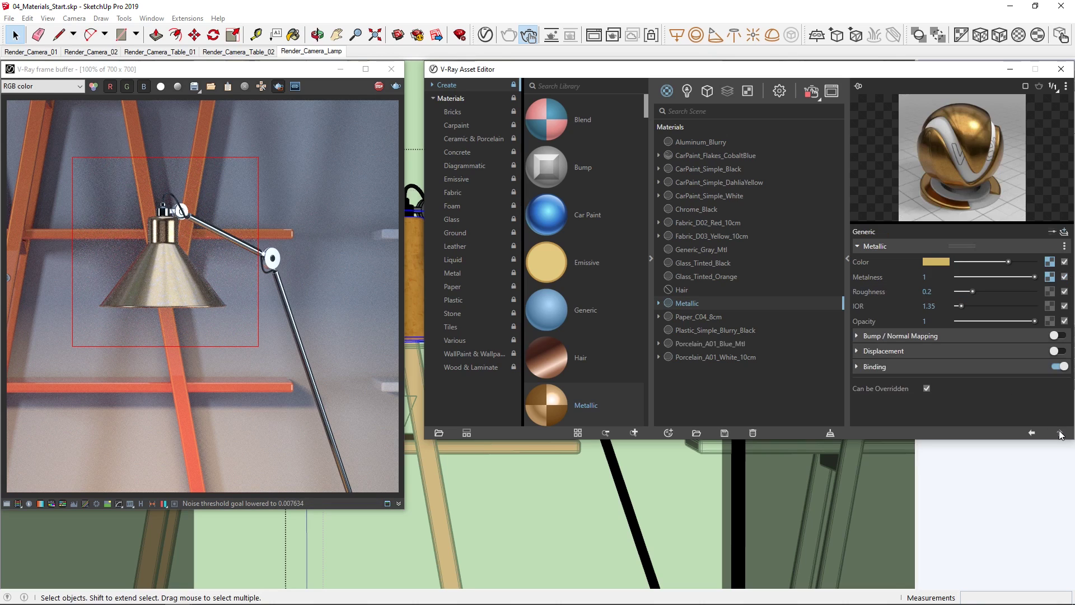
pyautogui.click(1051, 292)
pyautogui.click(1025, 101)
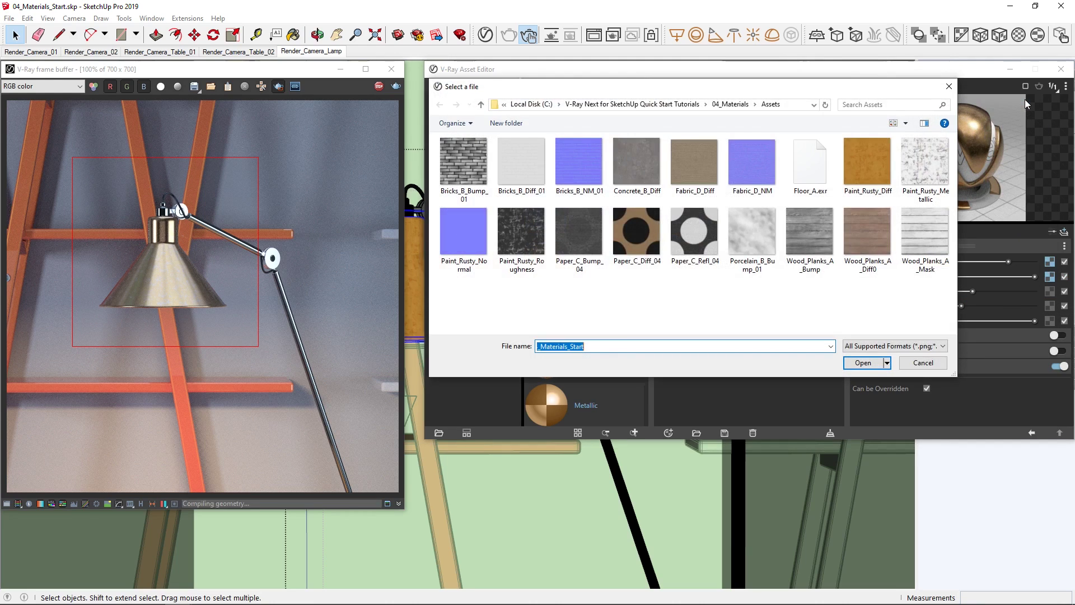
pyautogui.click(533, 227)
pyautogui.click(857, 363)
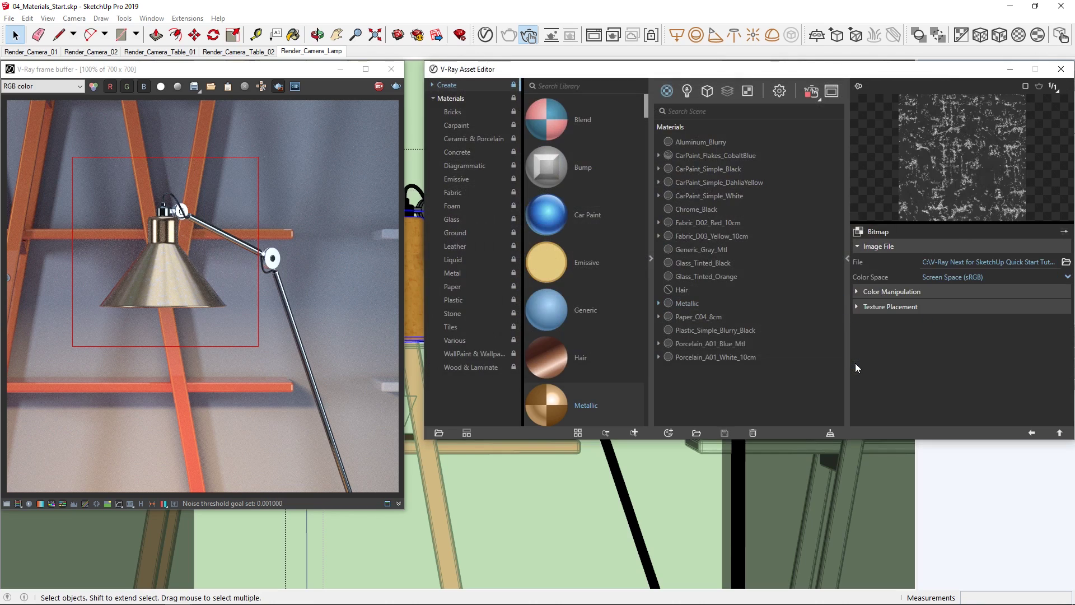
pyautogui.click(944, 278)
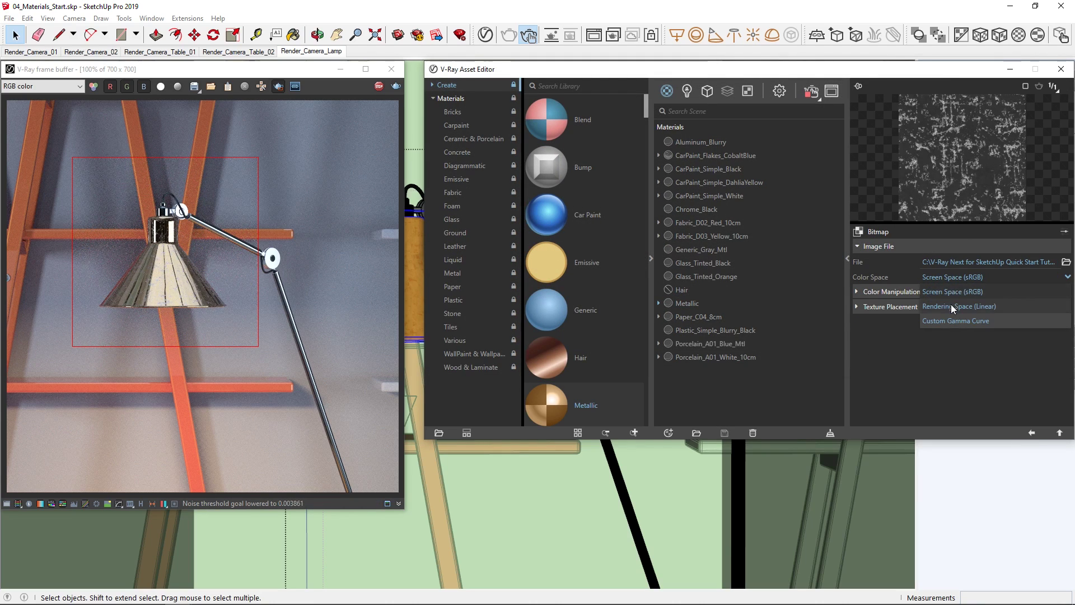
pyautogui.click(951, 304)
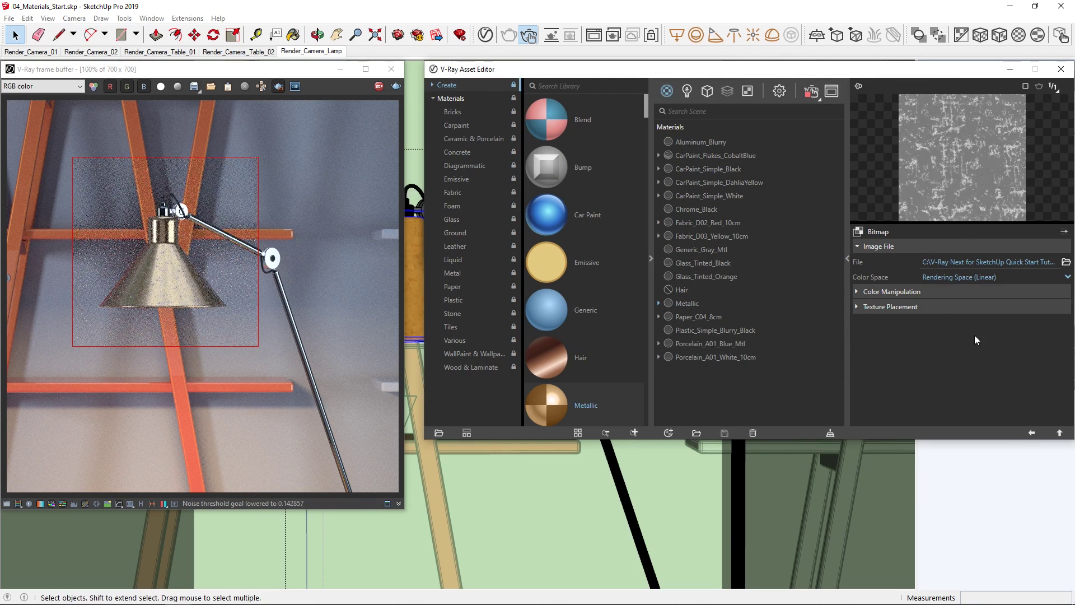
# Enable Bump / Normal Mapping on Metallic and set its mode to Normal Map
pyautogui.click(1060, 434)
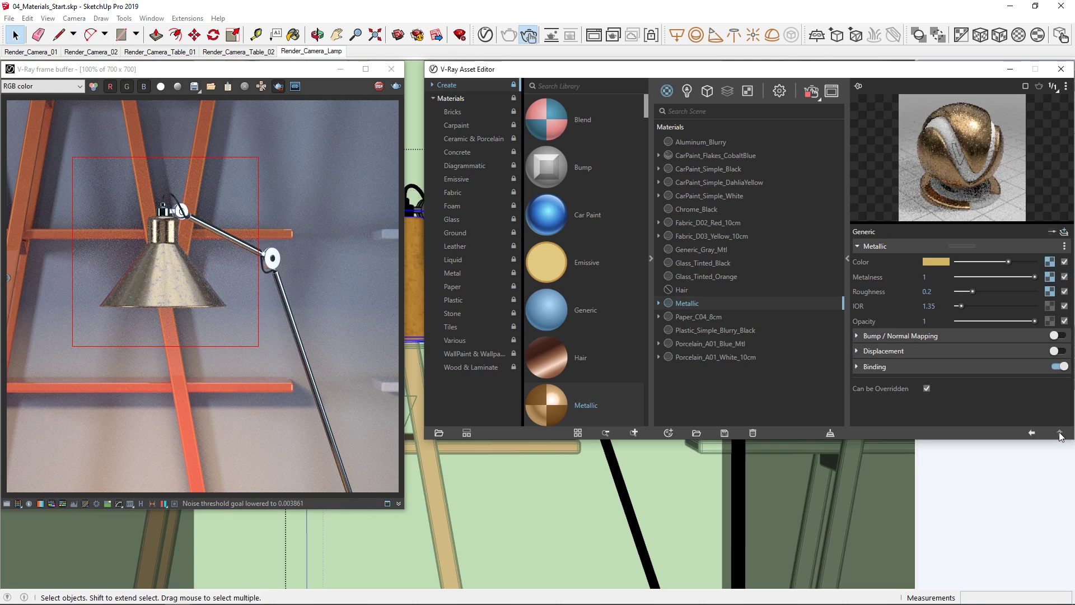
pyautogui.click(1058, 335)
pyautogui.click(990, 337)
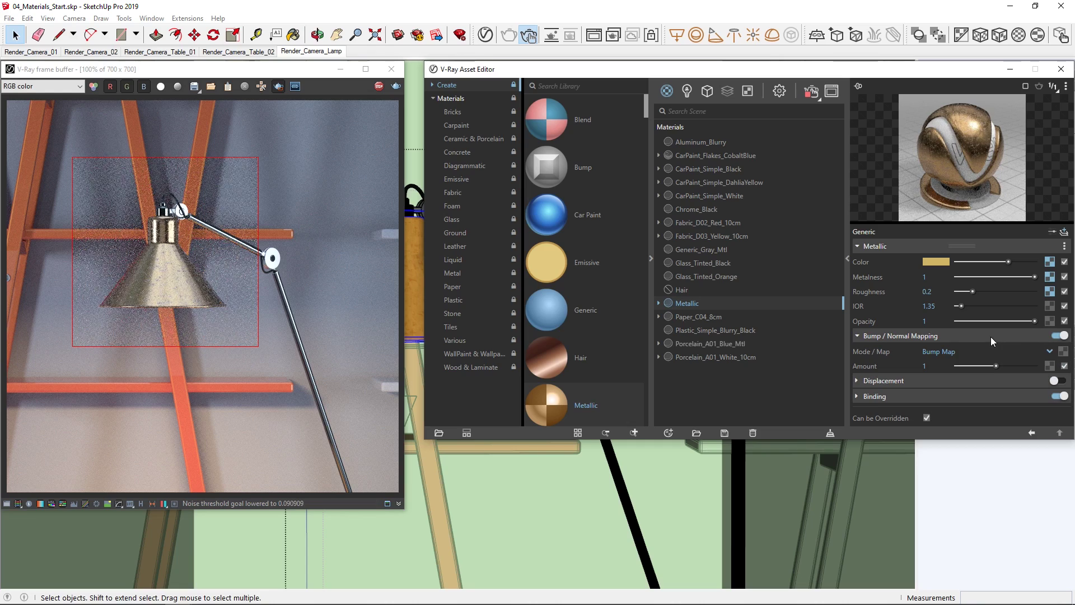
pyautogui.click(952, 351)
pyautogui.click(946, 395)
# Load Paint_Rusty_Normal as the normal map bitmap in linear colour space
pyautogui.click(1060, 351)
pyautogui.click(1042, 100)
pyautogui.click(465, 232)
pyautogui.click(848, 362)
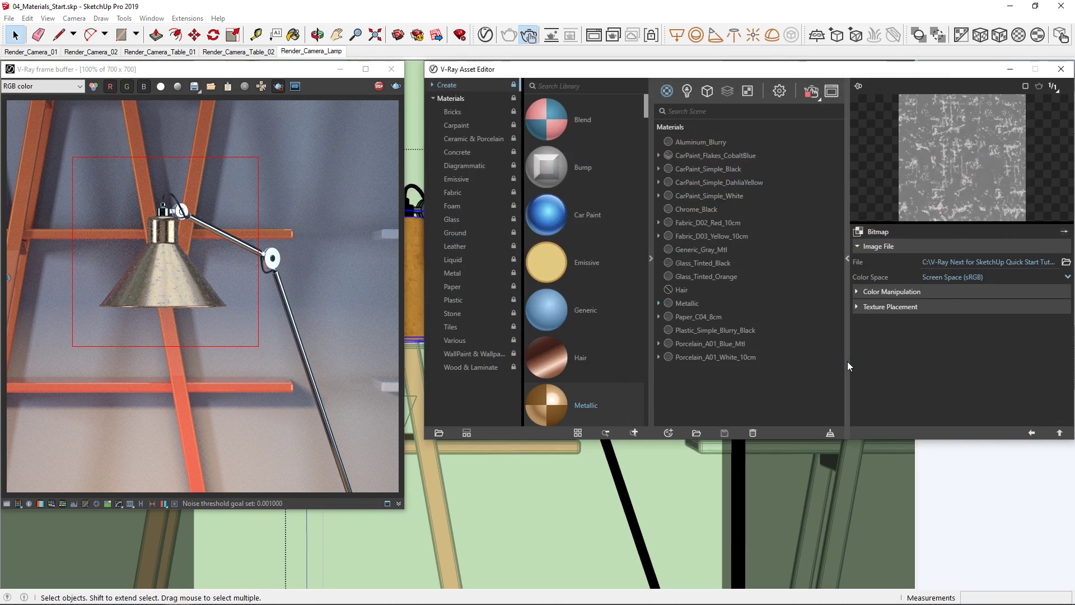
pyautogui.click(942, 278)
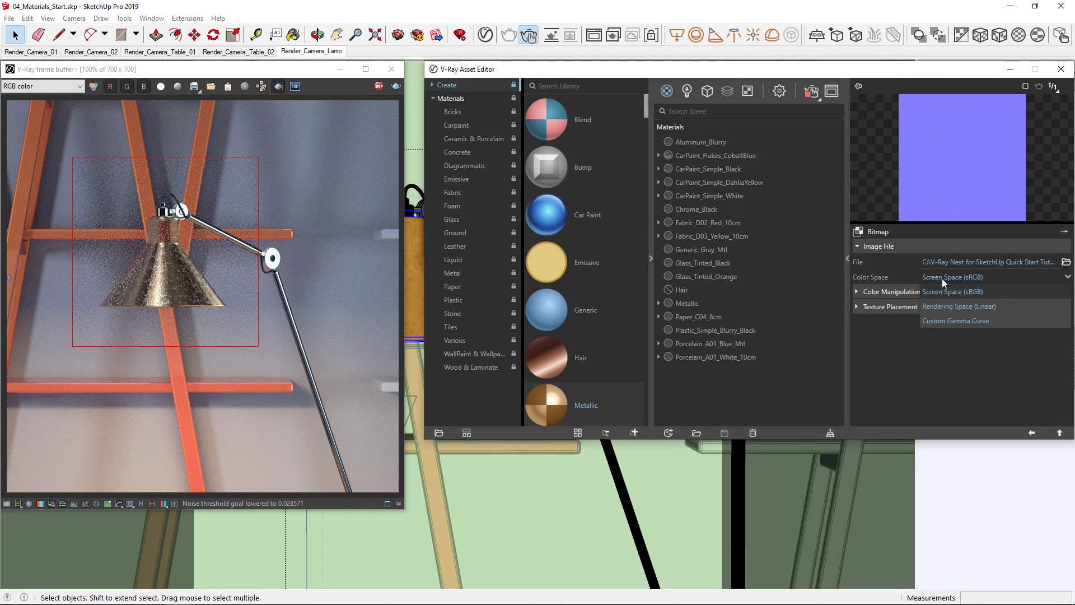
pyautogui.click(946, 307)
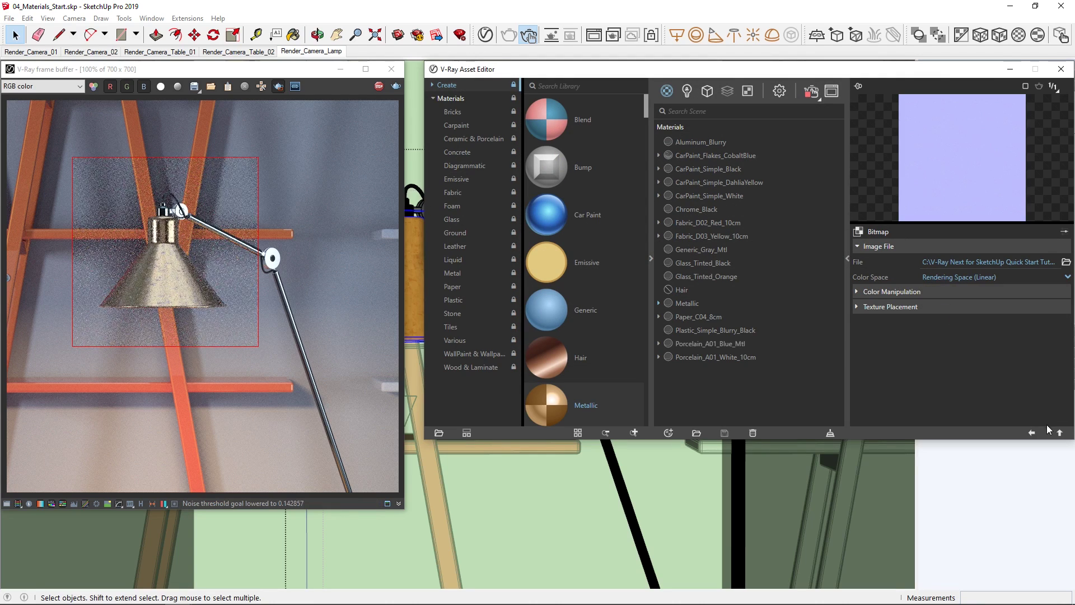
pyautogui.click(1059, 434)
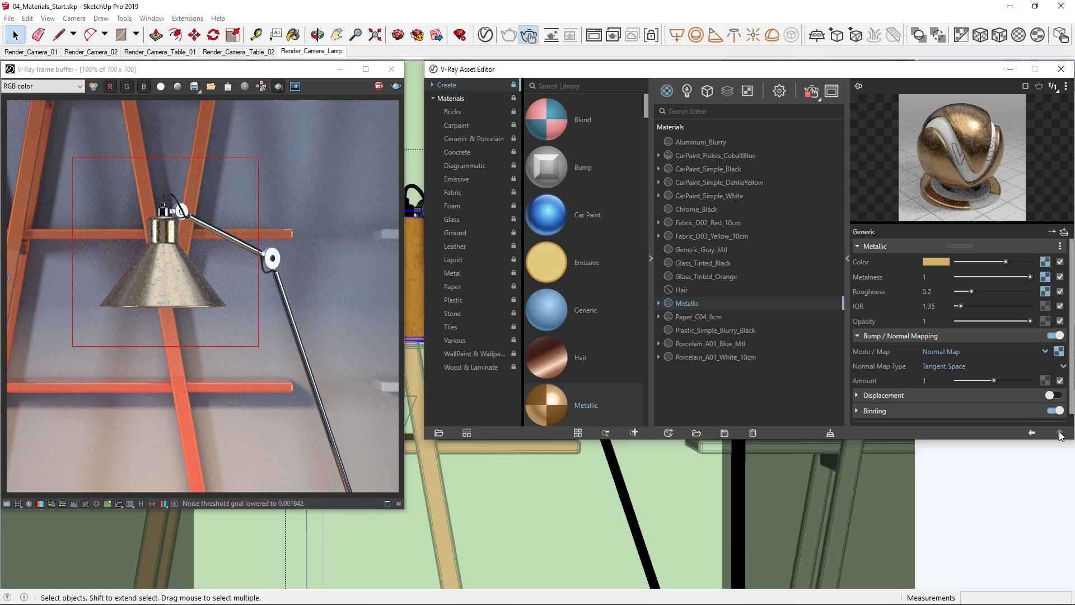
pyautogui.click(947, 381)
# Enter 0.01 as the Bump / Normal Mapping amount
pyautogui.write('0.01')
pyautogui.press('Return')
# Wrap the Paint_Rusty_Metallic metalness bitmap in a Spline Curve texture
pyautogui.rightClick(1046, 278)
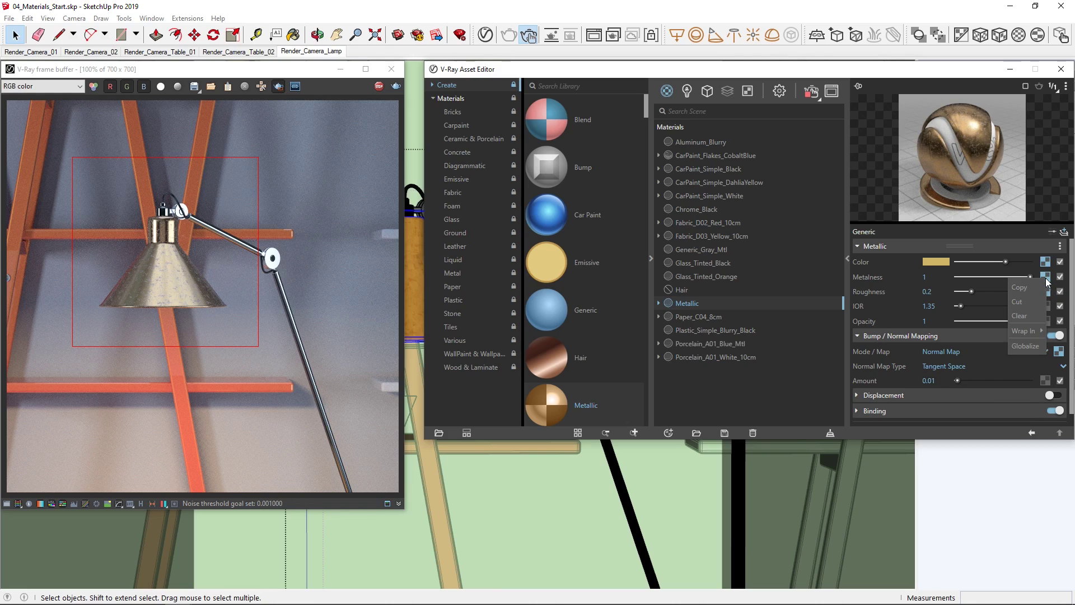
pyautogui.moveTo(1041, 331)
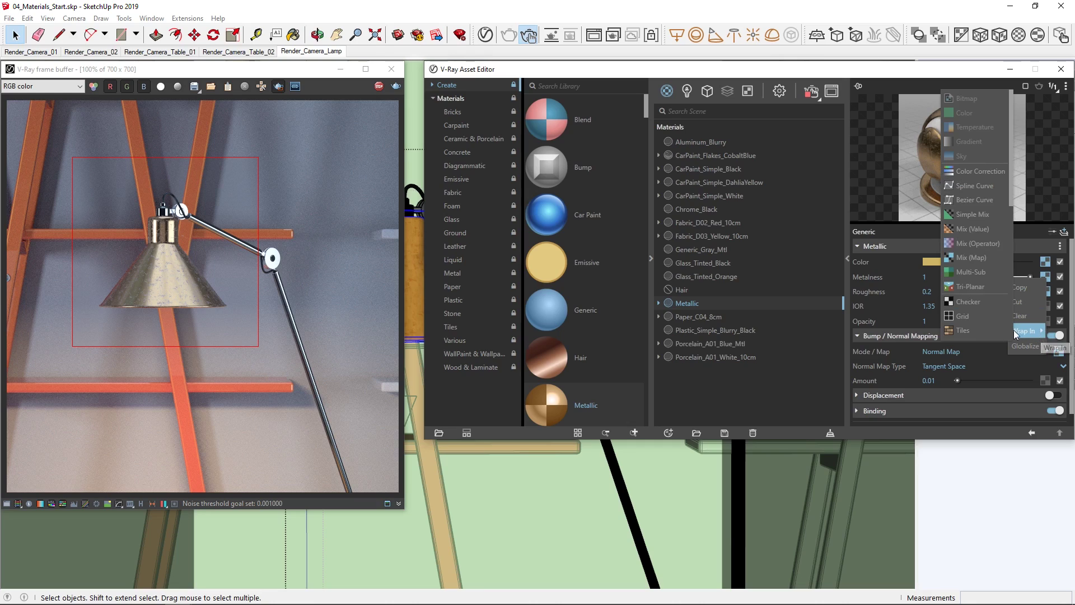
pyautogui.click(970, 187)
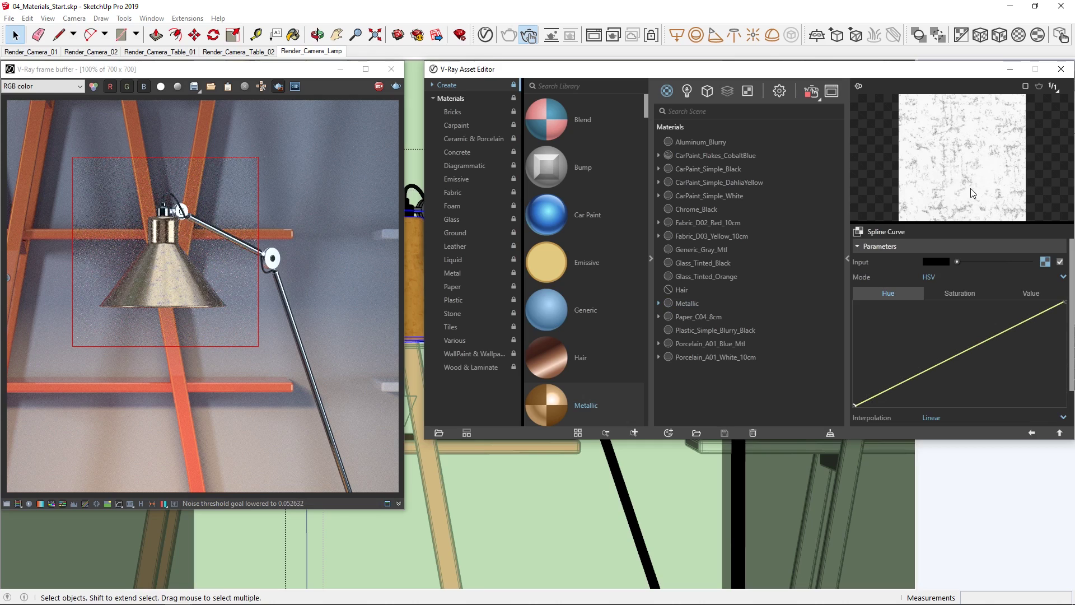
# Set the Spline Curve's Value channel to None interpolation and drag its points into a hard step
pyautogui.click(1026, 294)
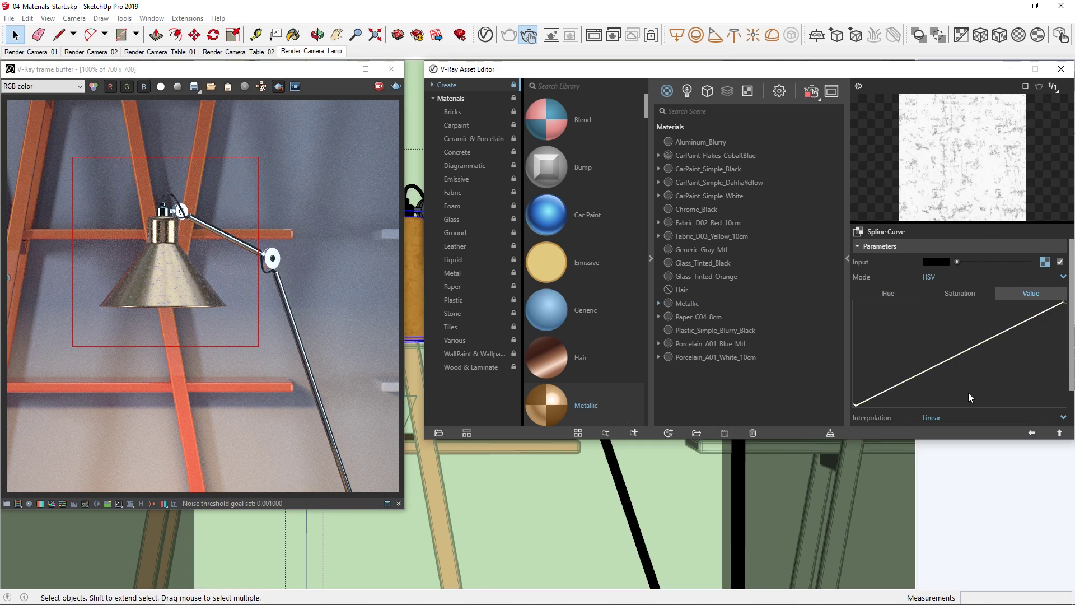
pyautogui.click(934, 418)
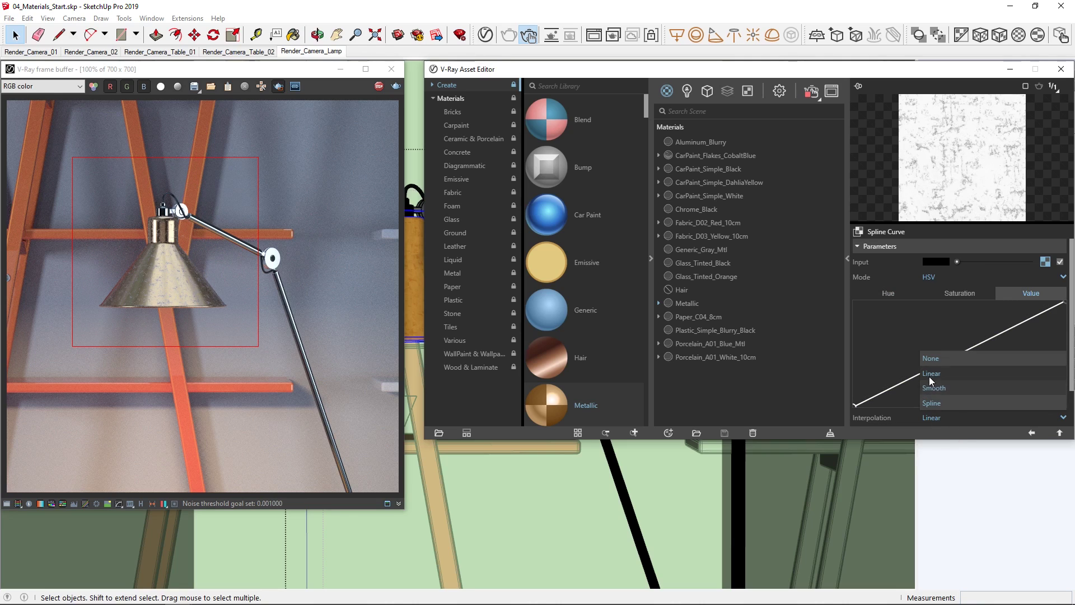
pyautogui.click(929, 359)
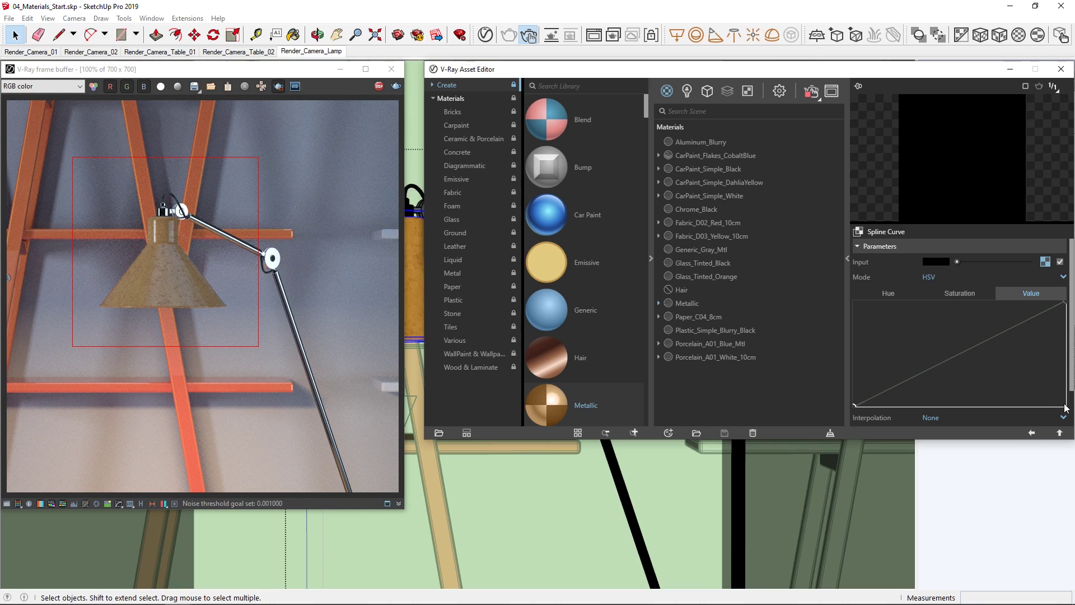
pyautogui.moveTo(1066, 407); pyautogui.dragTo(885, 300)
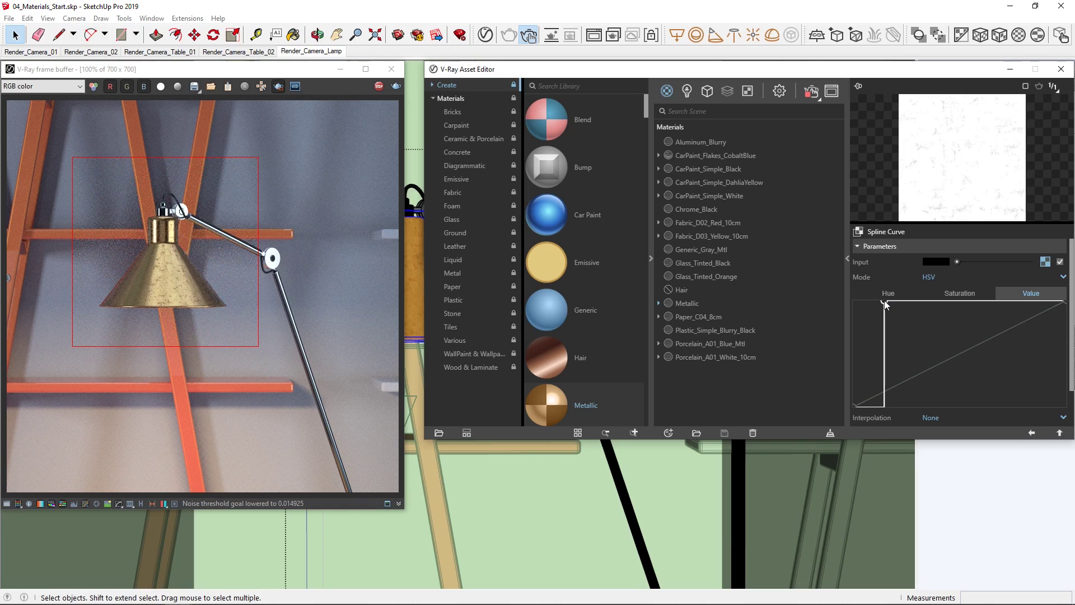
pyautogui.moveTo(885, 301); pyautogui.dragTo(1040, 297)
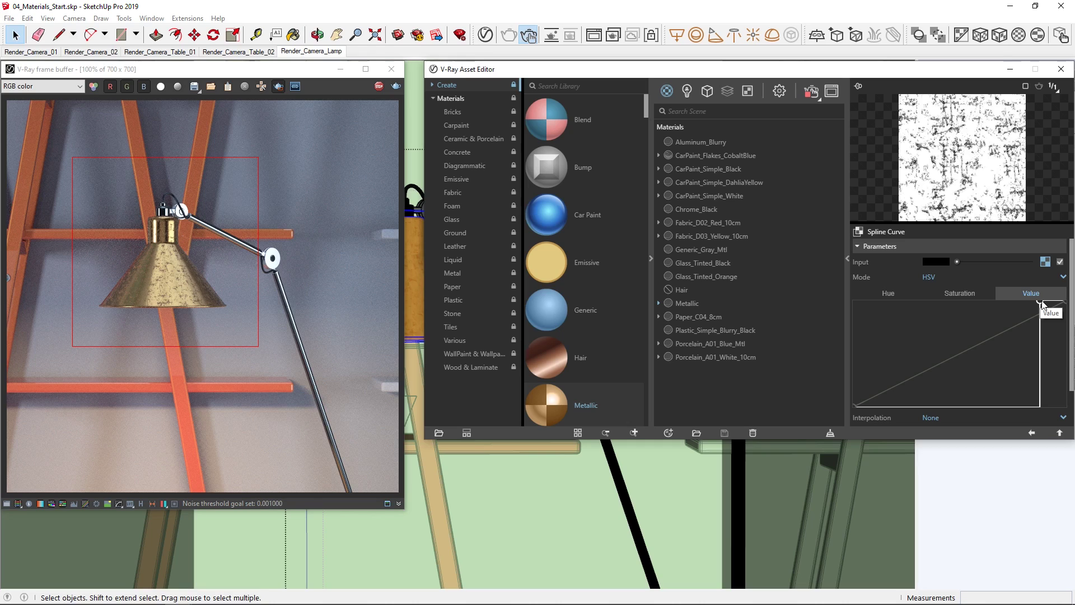
pyautogui.click(1060, 433)
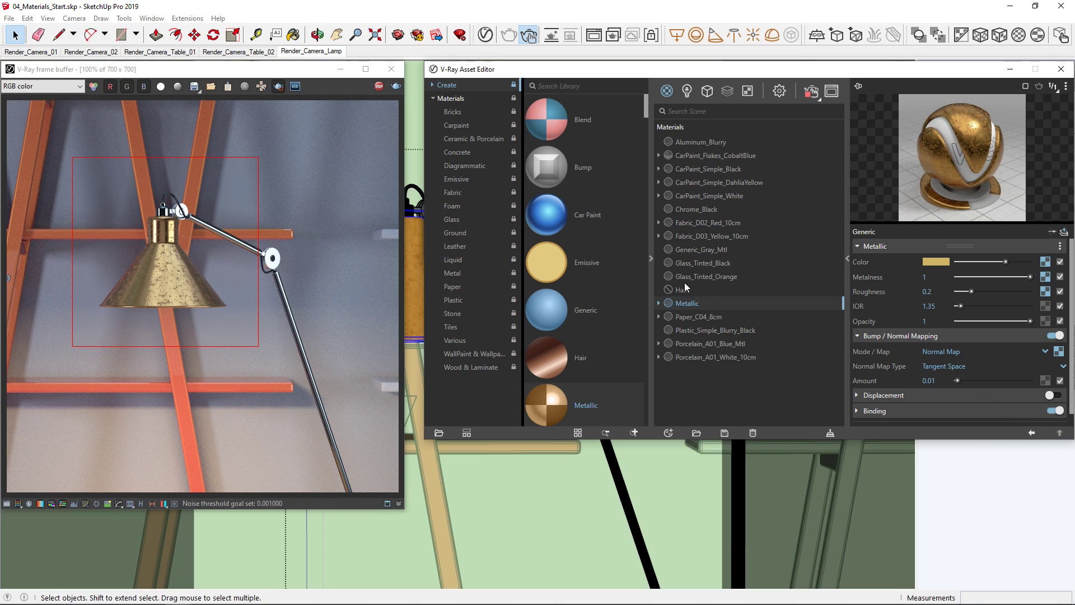
# Zoom onto the lamp shade, turn off Region Render, and apply Cubic Projection (Fit) to its texture
pyautogui.click(650, 257)
pyautogui.middleClick(476, 268)
pyautogui.moveTo(477, 268); pyautogui.dragTo(528, 352, button='middle')
pyautogui.scroll(4, 528, 351)
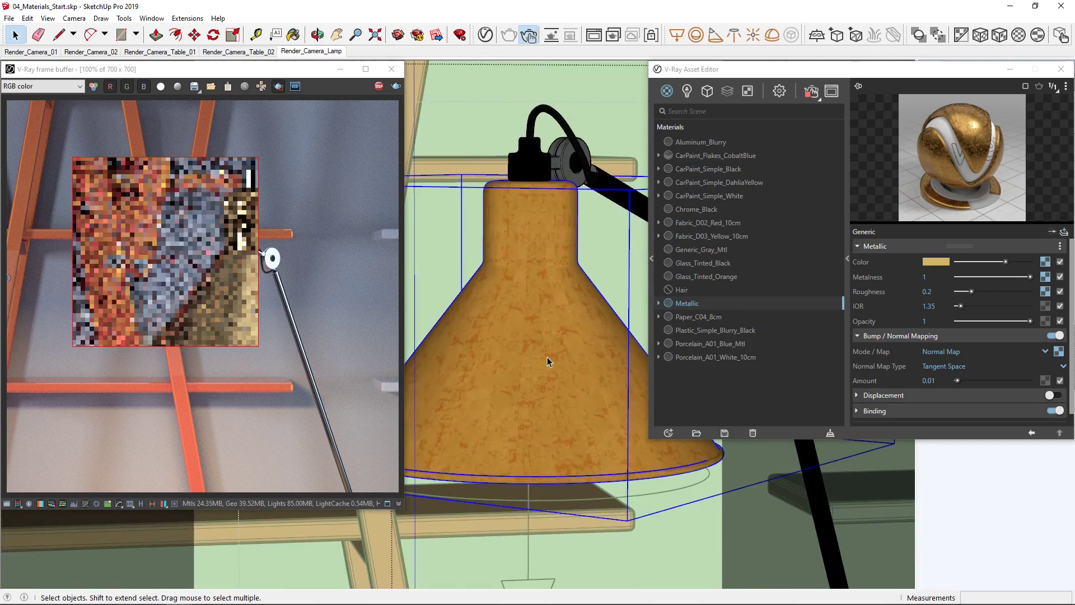
pyautogui.scroll(1, 546, 361)
pyautogui.click(279, 87)
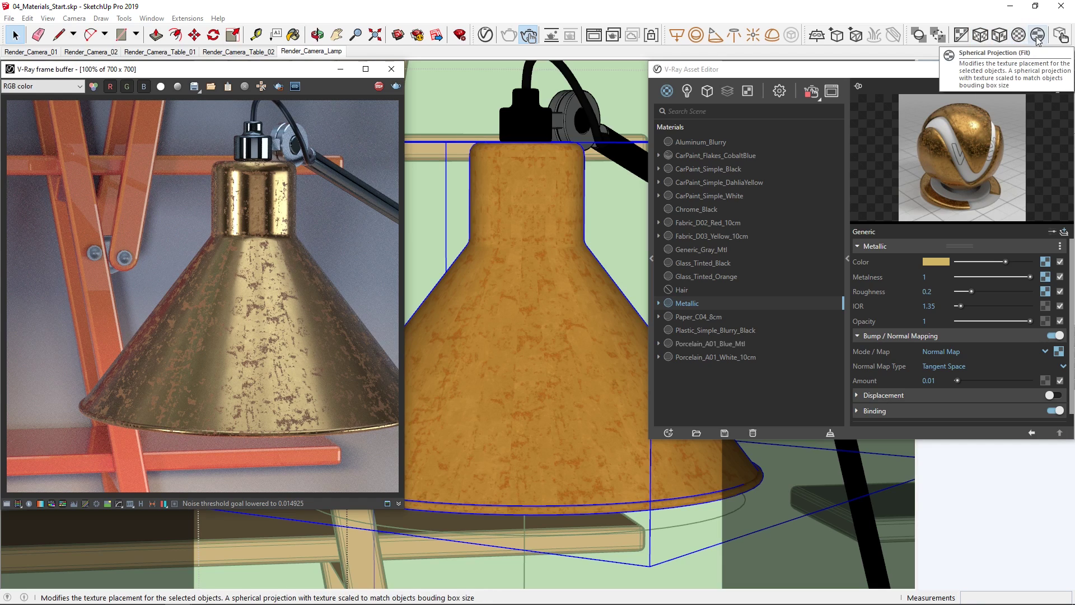
pyautogui.click(1000, 38)
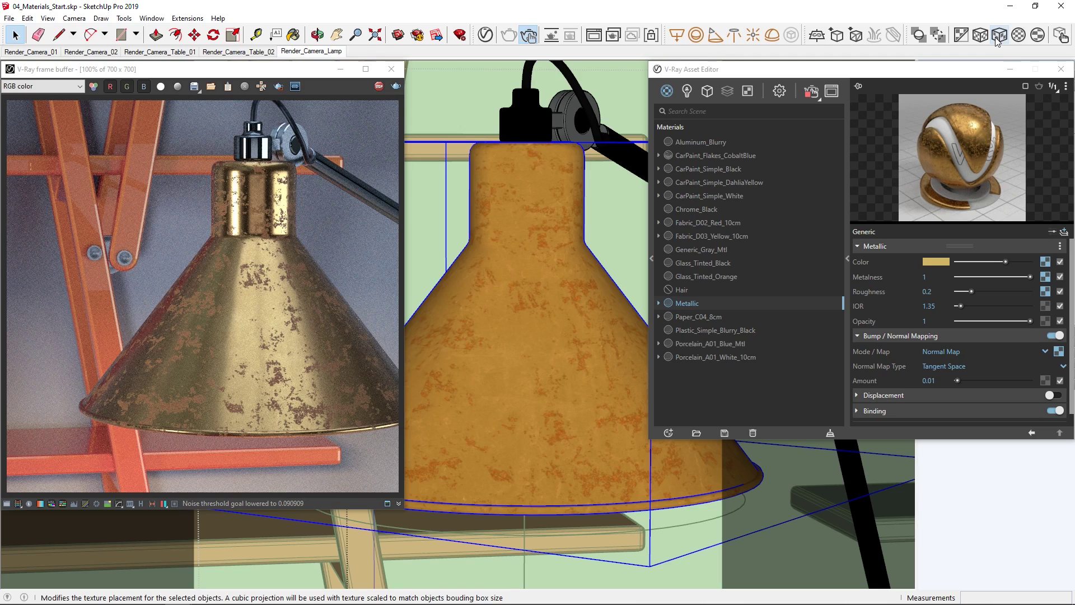
# Exit the lamp component and switch to the Render_Camera_02 scene
pyautogui.rightClick(432, 105)
pyautogui.click(443, 116)
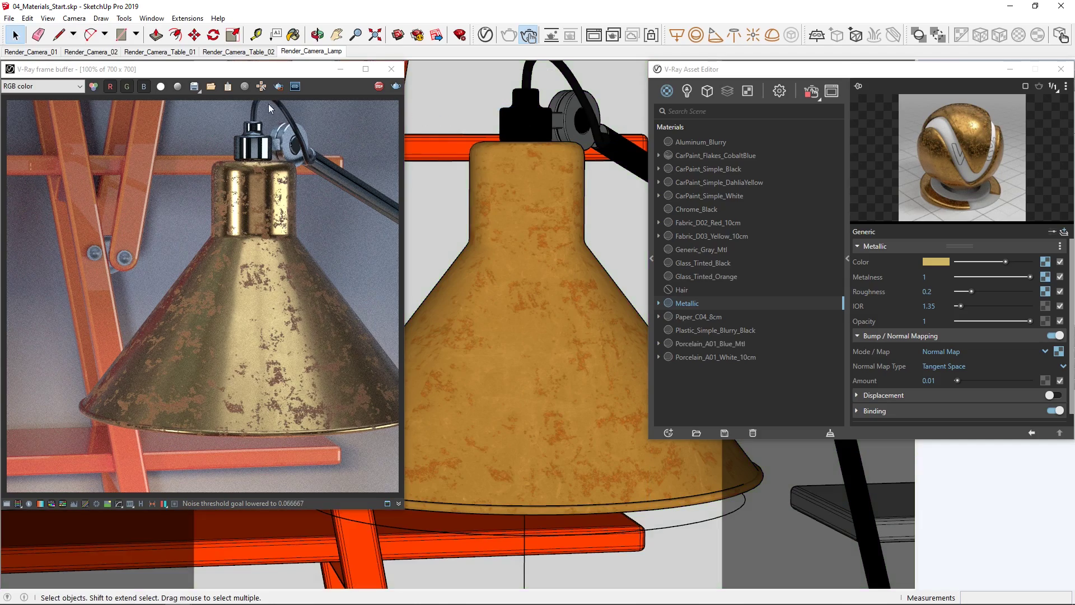
pyautogui.click(110, 53)
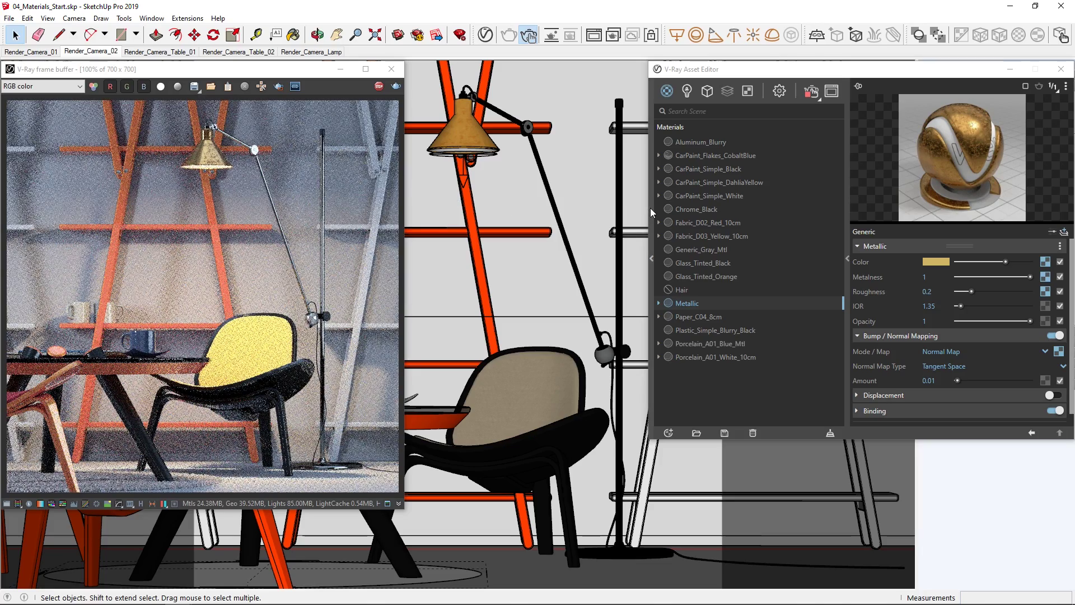
# Add Bricks Painted B03 from the library's Bricks category and apply it to the selected back wall
pyautogui.click(651, 207)
pyautogui.click(453, 112)
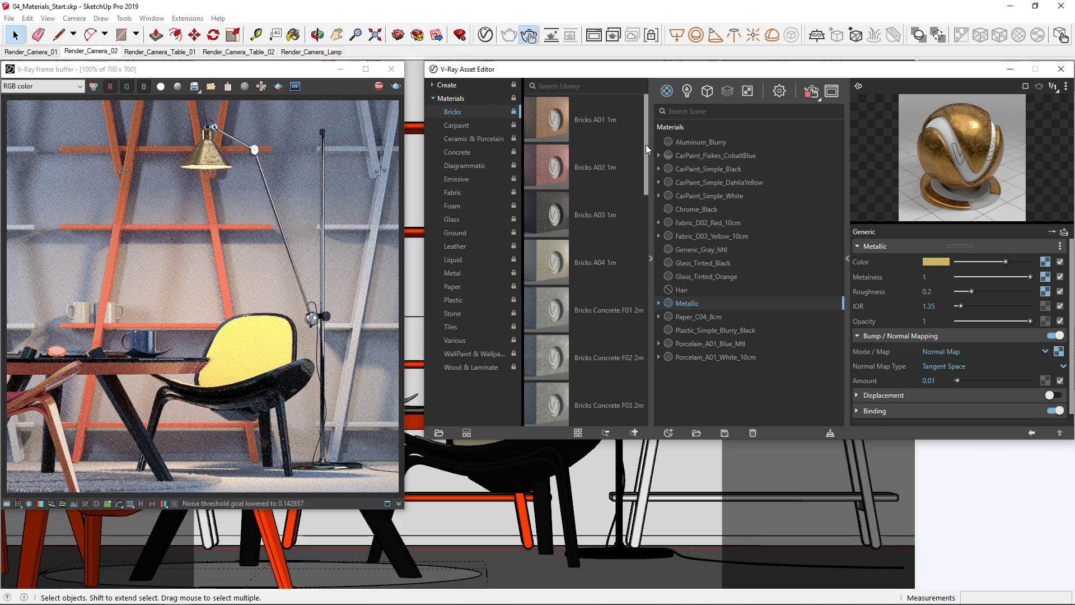
pyautogui.moveTo(646, 144); pyautogui.dragTo(643, 254)
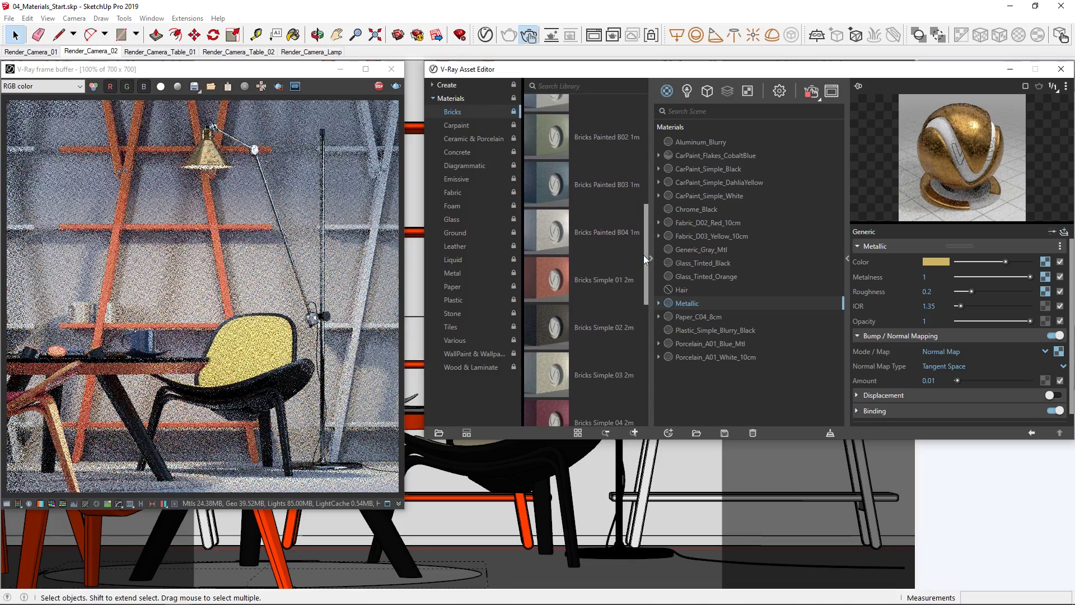
pyautogui.moveTo(571, 195); pyautogui.dragTo(708, 385)
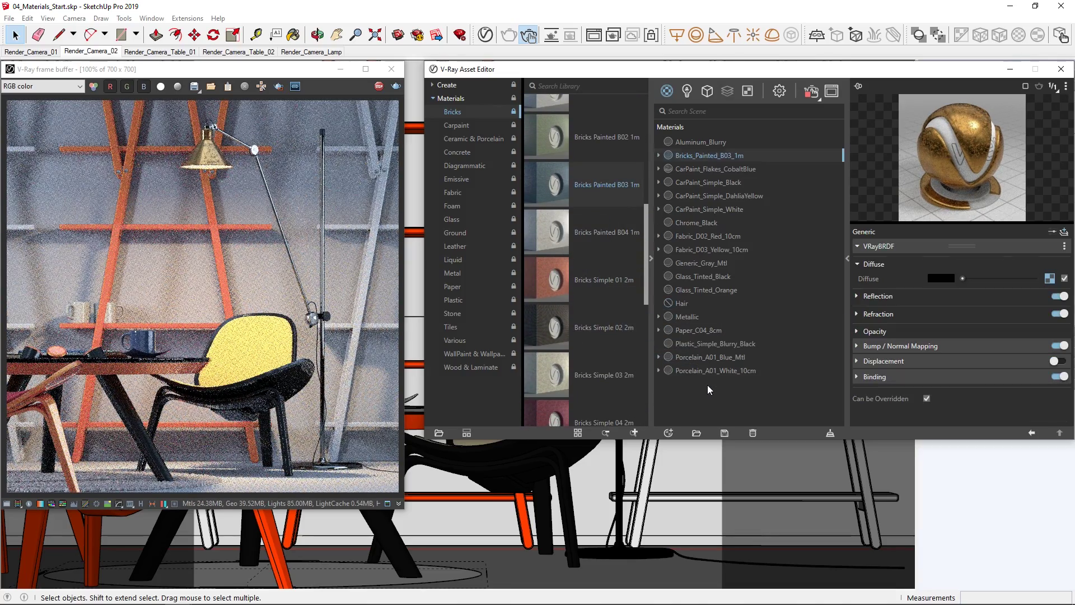
pyautogui.click(653, 325)
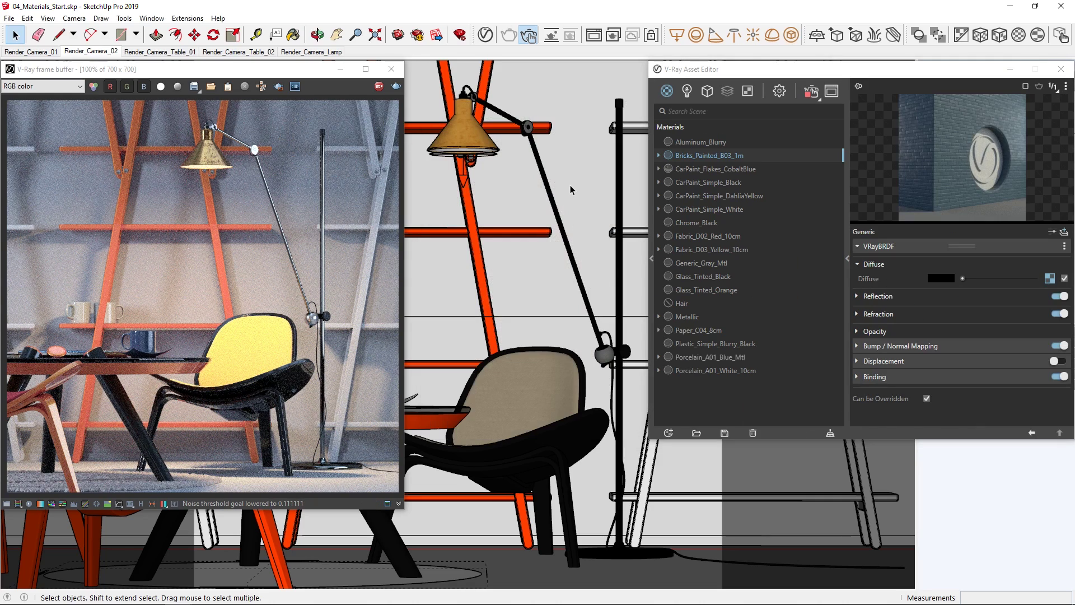
pyautogui.rightClick(681, 156)
pyautogui.click(690, 179)
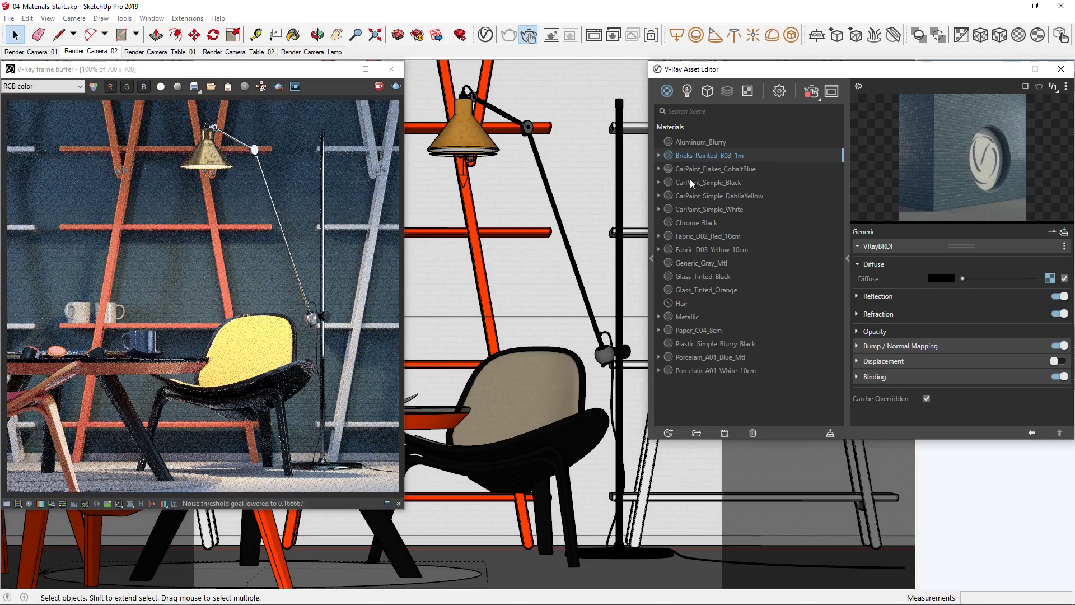
# Set the Bricks_Painted_B03_1m texture width to 80 cm, after first trying 100 cm
pyautogui.click(846, 268)
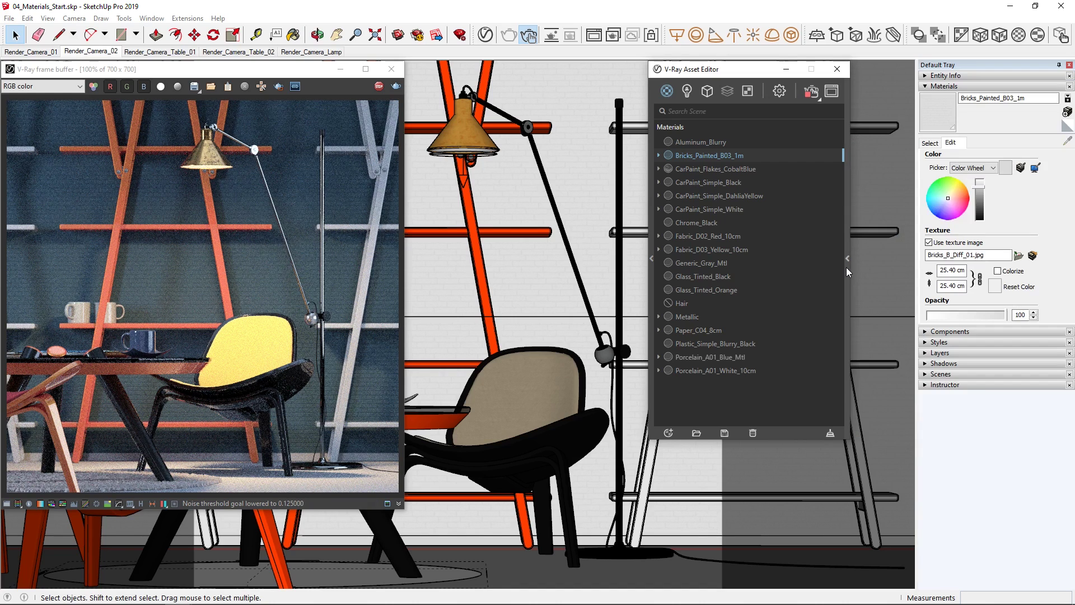
pyautogui.doubleClick(955, 271)
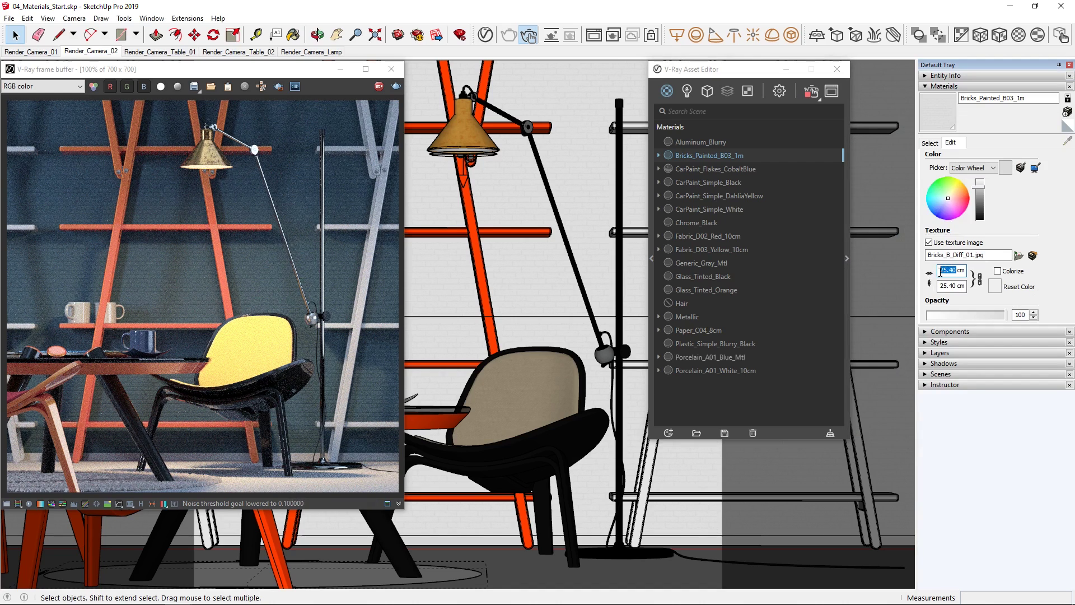
pyautogui.write('100')
pyautogui.press('Return')
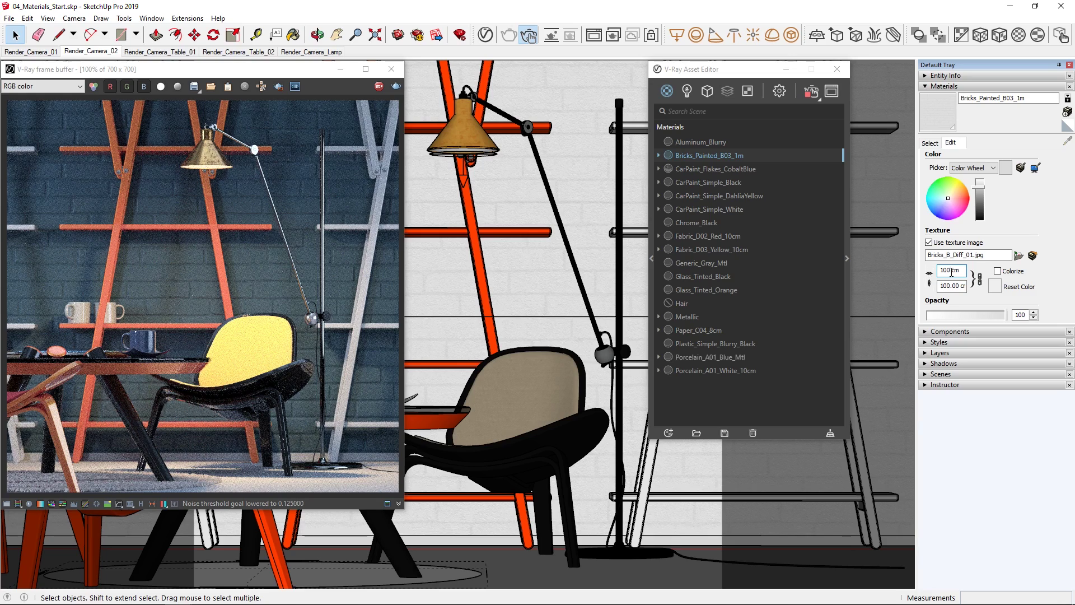
pyautogui.moveTo(951, 273); pyautogui.dragTo(939, 273)
pyautogui.write('80')
pyautogui.press('Return')
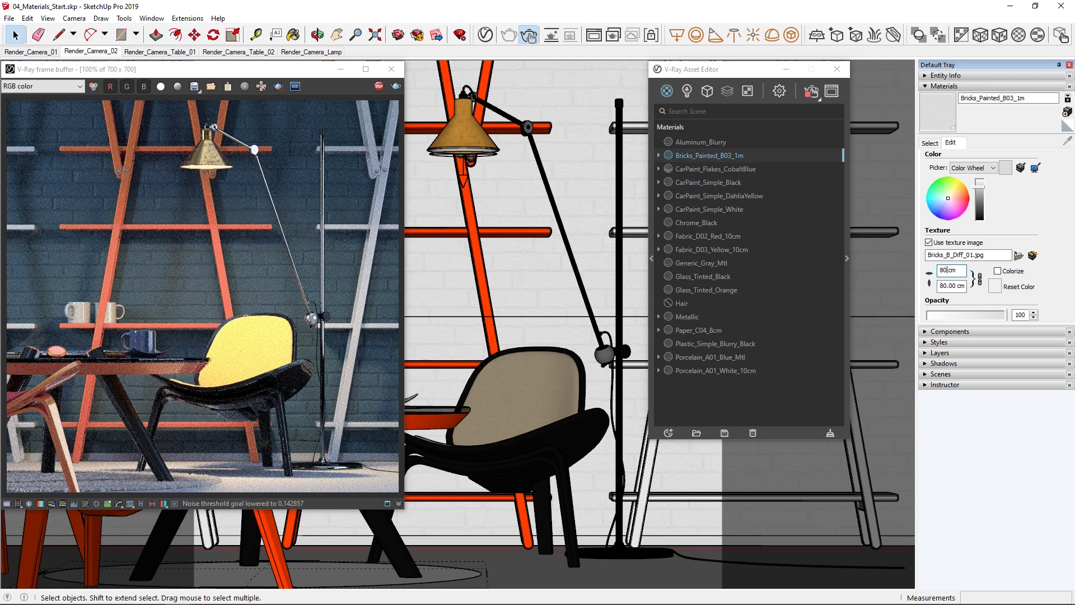
# Set the tint colour in the brick diffuse's Mix Texture A to near-white (0.952)
pyautogui.click(847, 276)
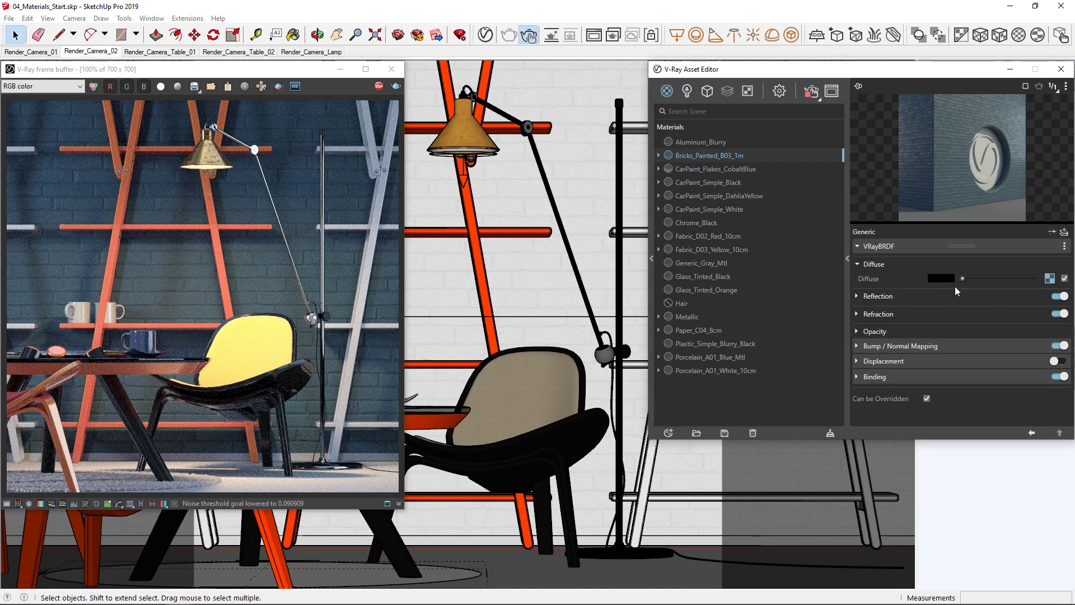
pyautogui.click(1051, 278)
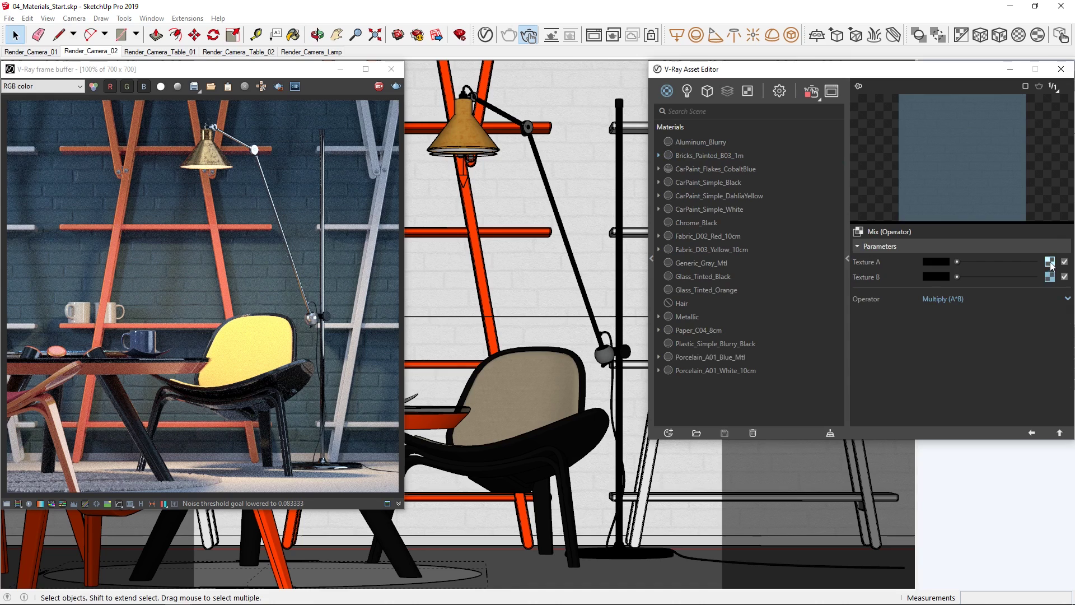
pyautogui.click(1050, 262)
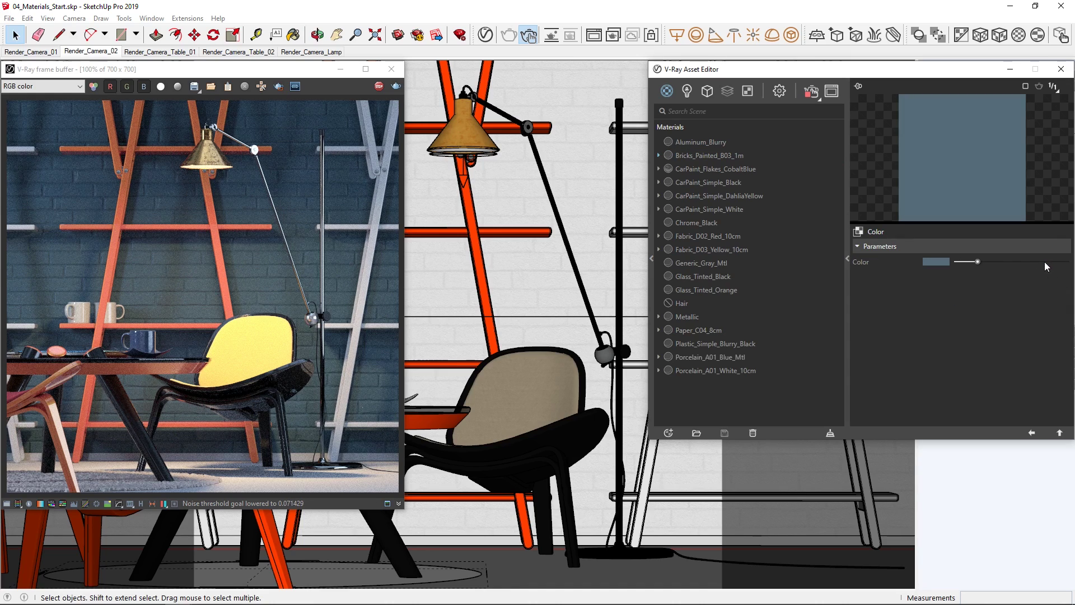
pyautogui.click(944, 262)
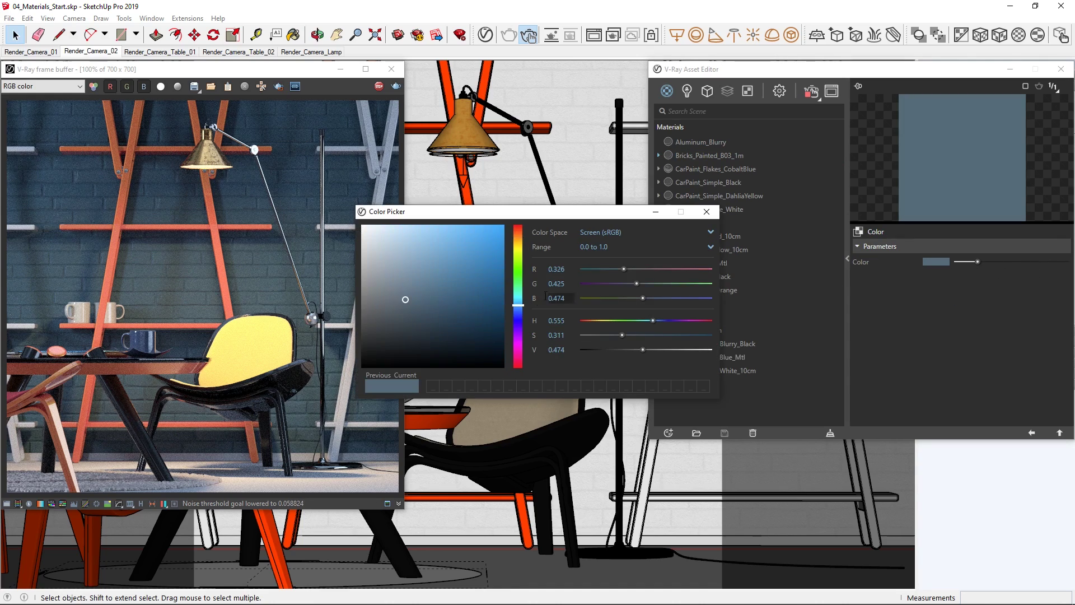
pyautogui.moveTo(408, 299); pyautogui.dragTo(362, 232)
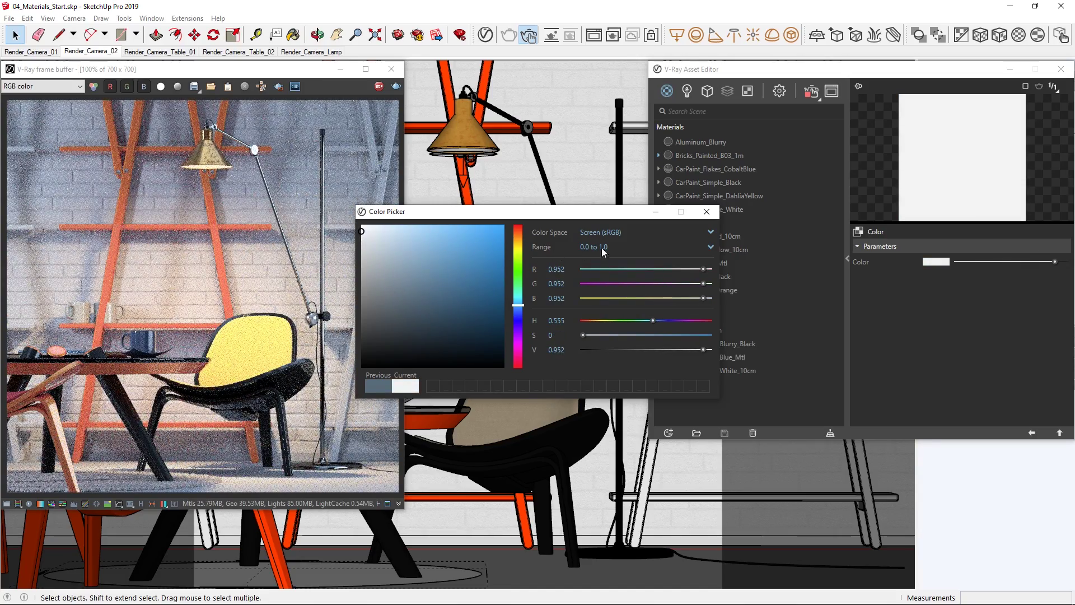
pyautogui.click(706, 211)
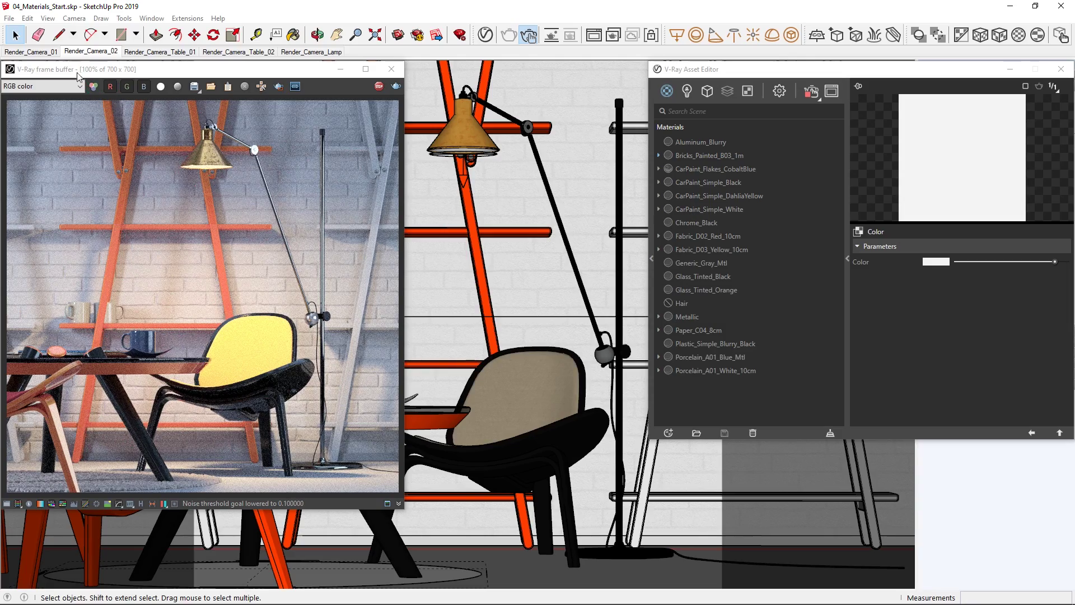
# In Render_Camera_01, add Wood Planks A02 from Wood & Laminate and apply it to the floor
pyautogui.click(55, 52)
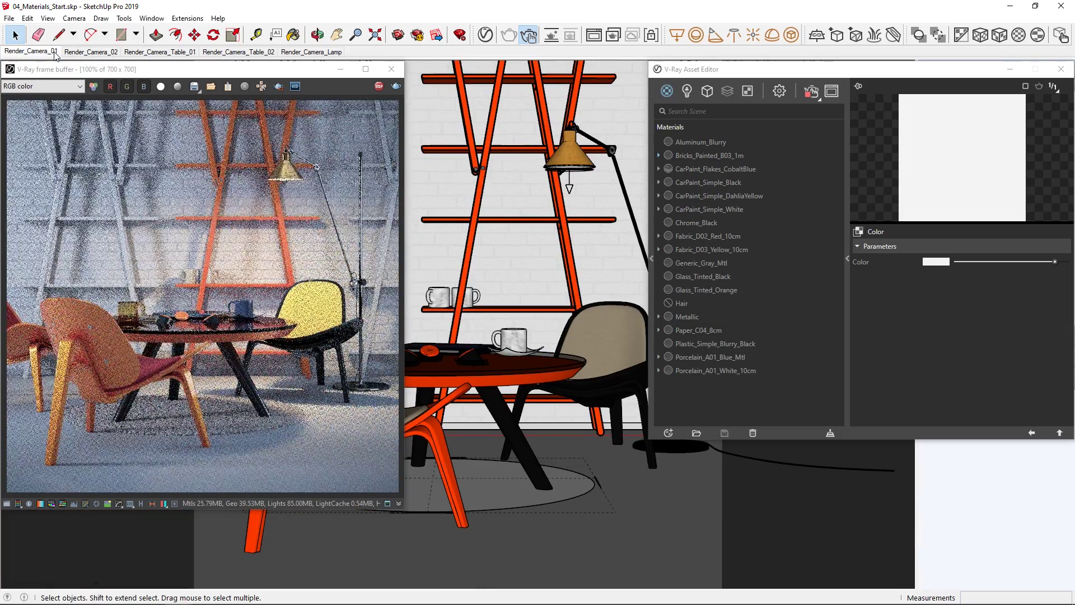
pyautogui.click(651, 184)
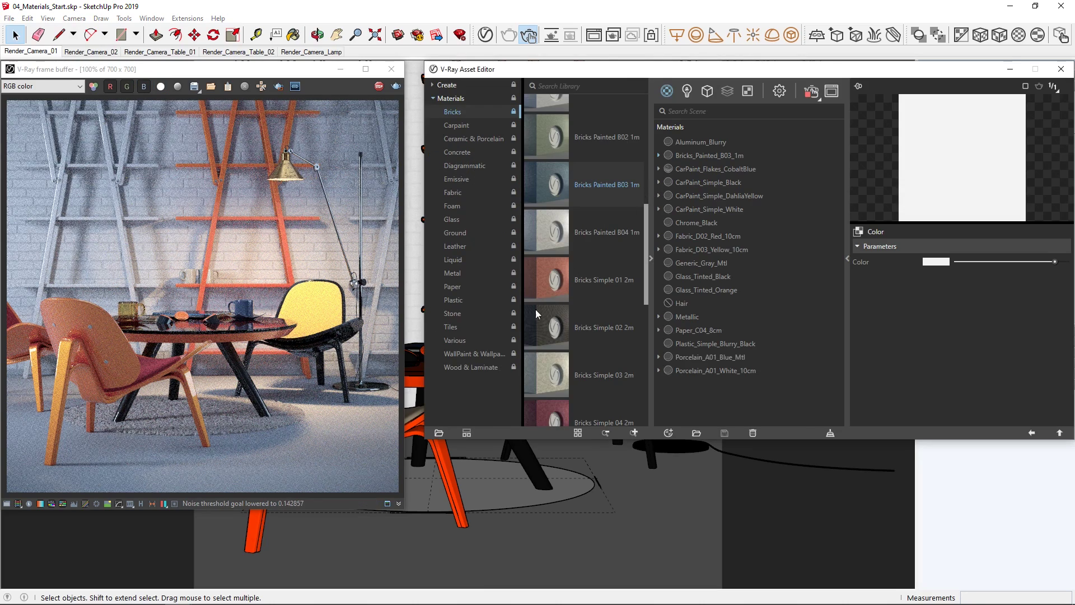
pyautogui.click(484, 368)
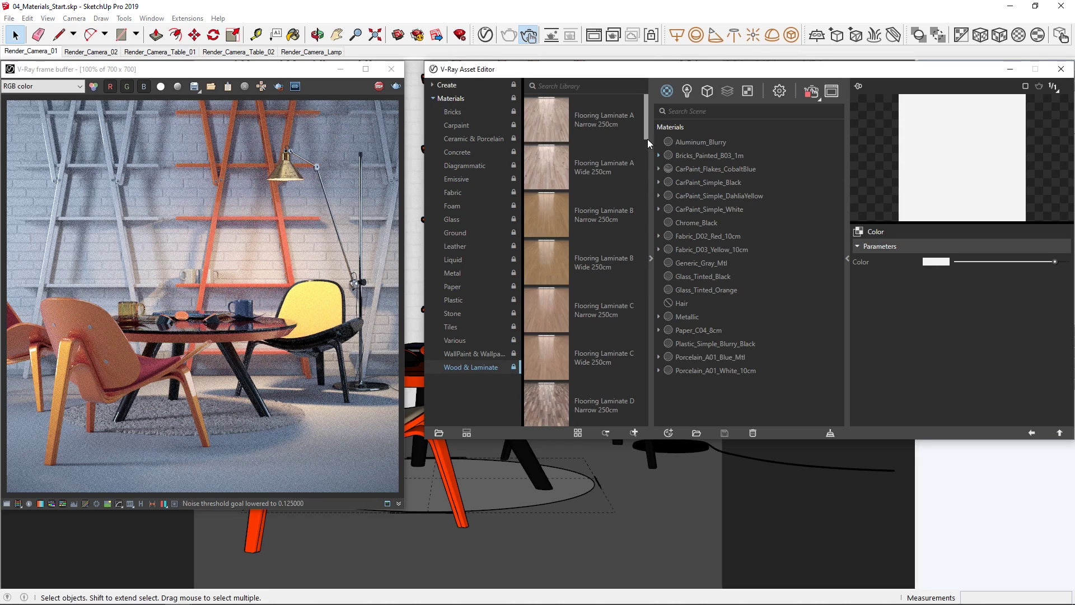
pyautogui.moveTo(648, 140); pyautogui.dragTo(645, 419)
pyautogui.moveTo(553, 278); pyautogui.dragTo(713, 401)
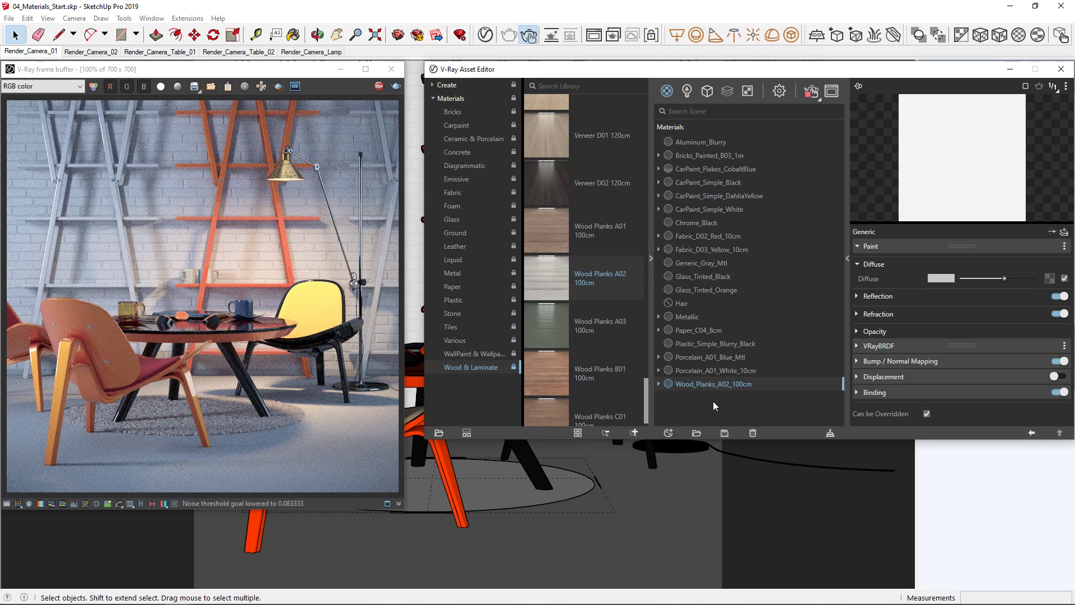
pyautogui.click(679, 491)
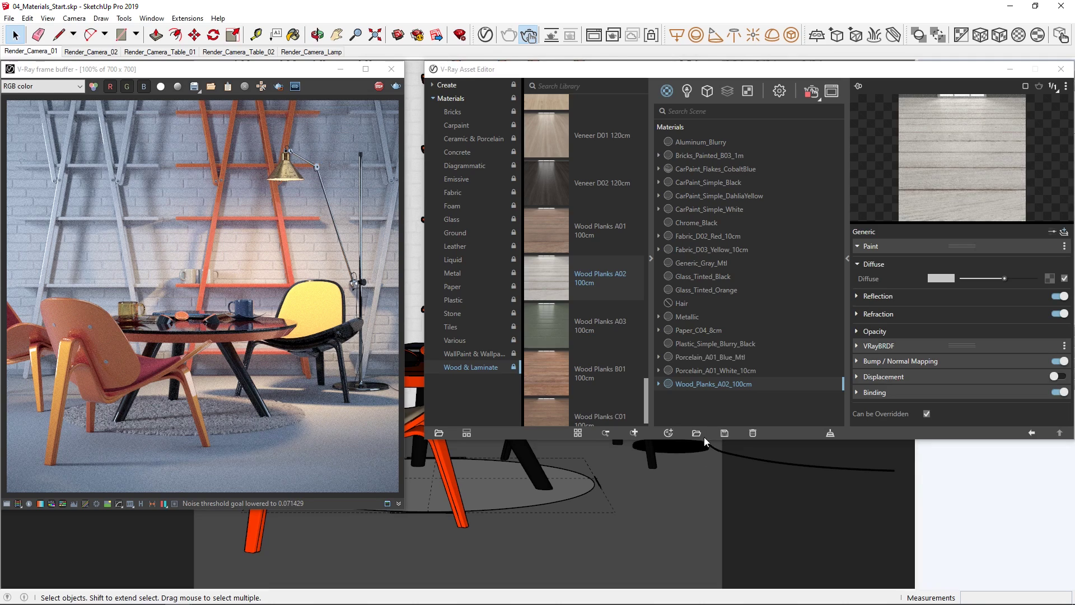
pyautogui.rightClick(707, 385)
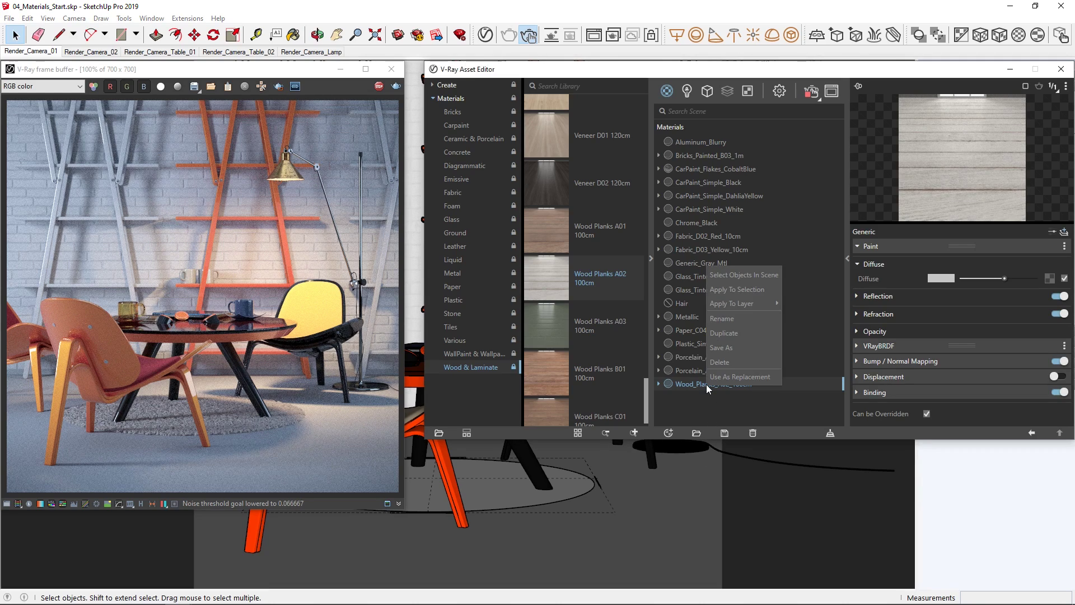
pyautogui.click(729, 290)
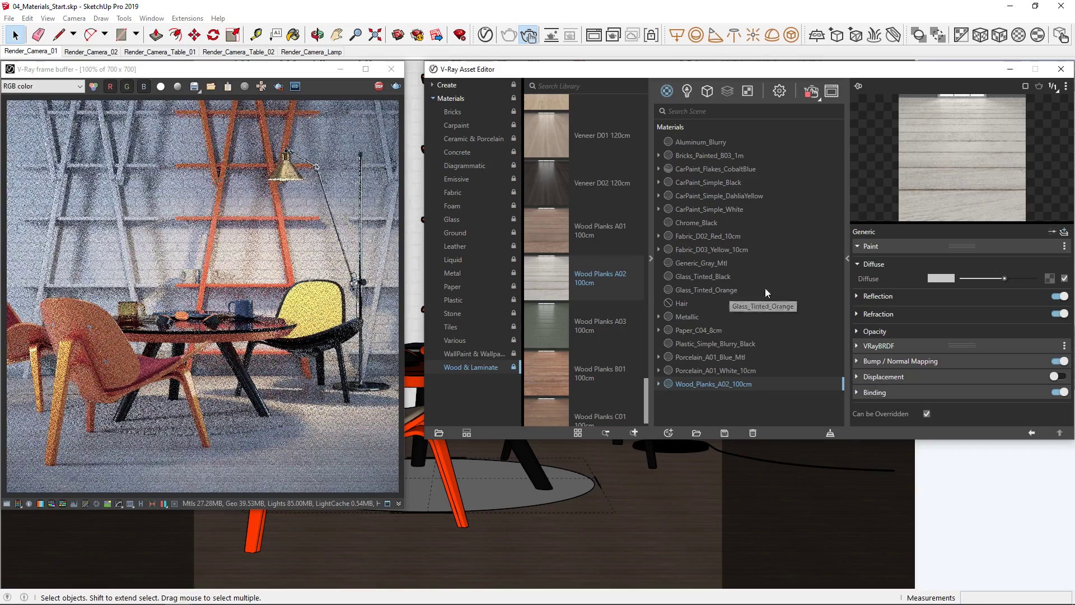
# Enter a texture width of 100 cm for the wood planks material
pyautogui.click(847, 267)
pyautogui.doubleClick(947, 270)
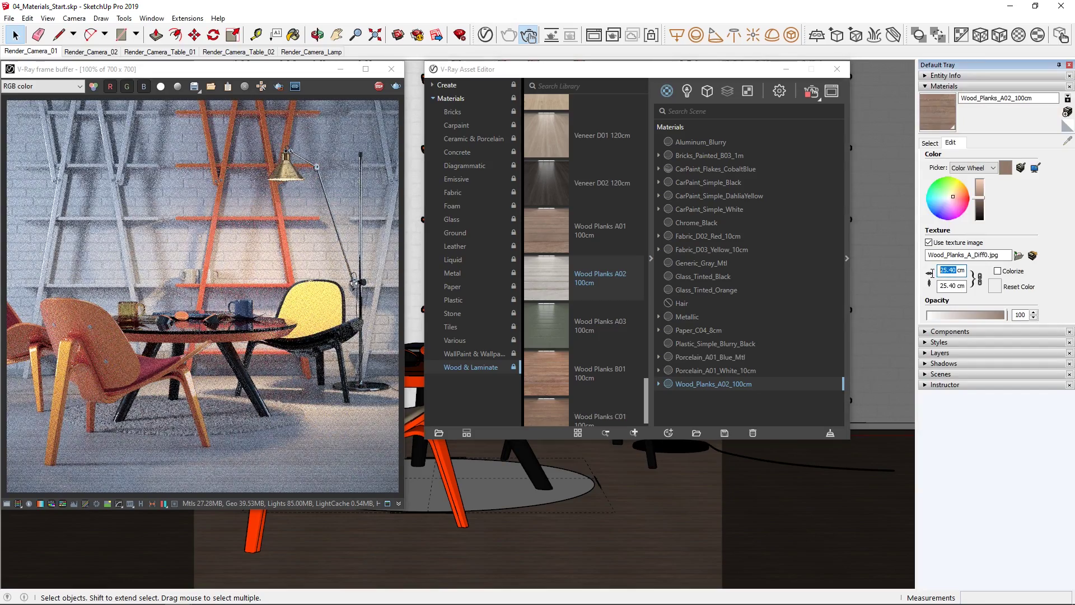
pyautogui.write('100')
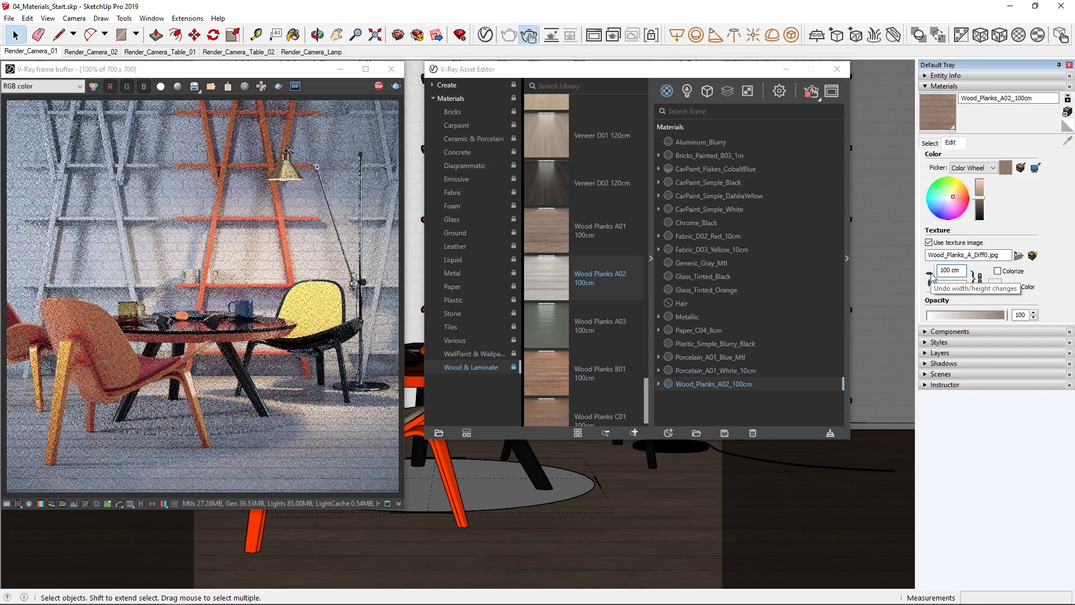
pyautogui.click(848, 277)
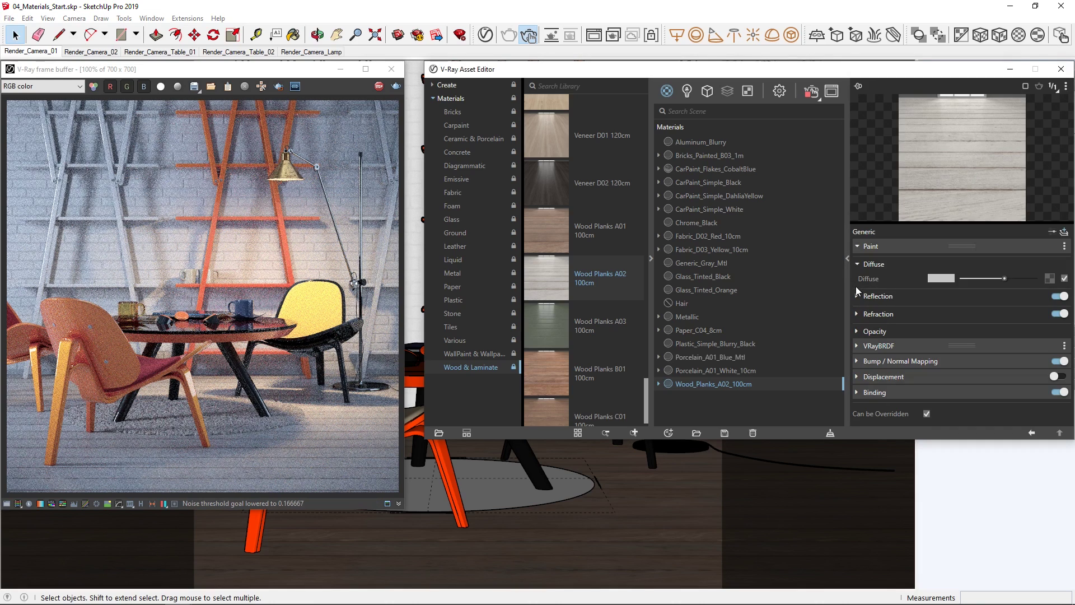
# Add a Reflection layer to the wood planks material with 0.95 glossiness
pyautogui.click(1064, 232)
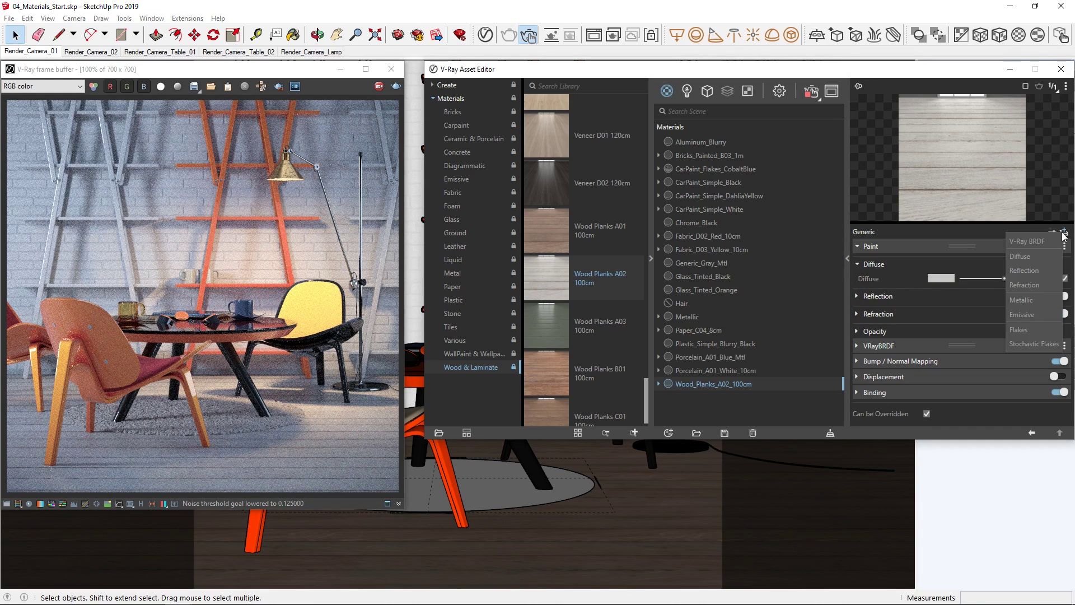
pyautogui.click(1026, 272)
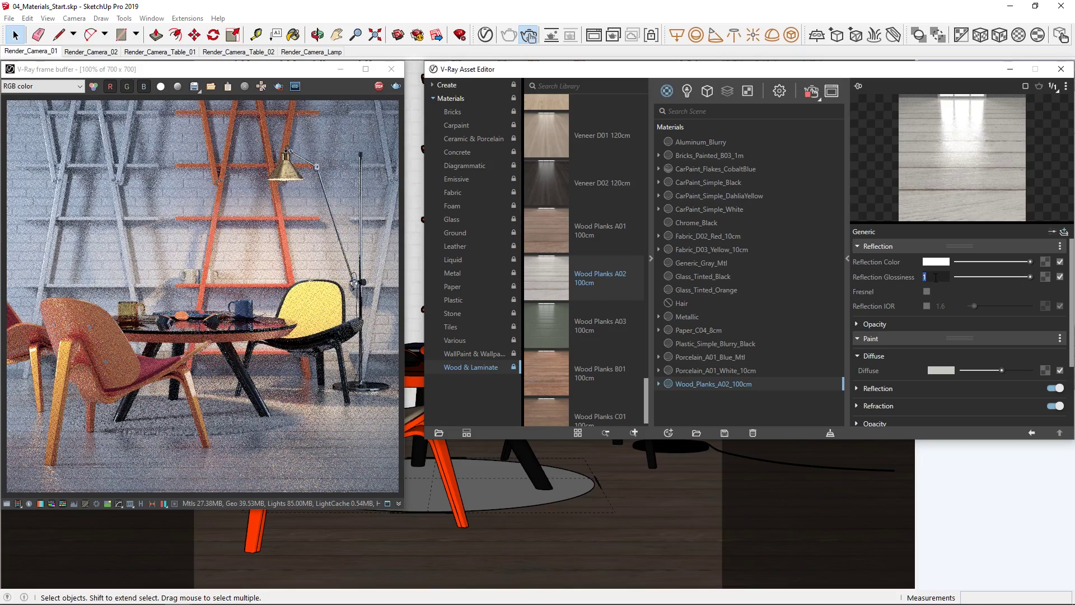
pyautogui.write('5')
pyautogui.press('Return')
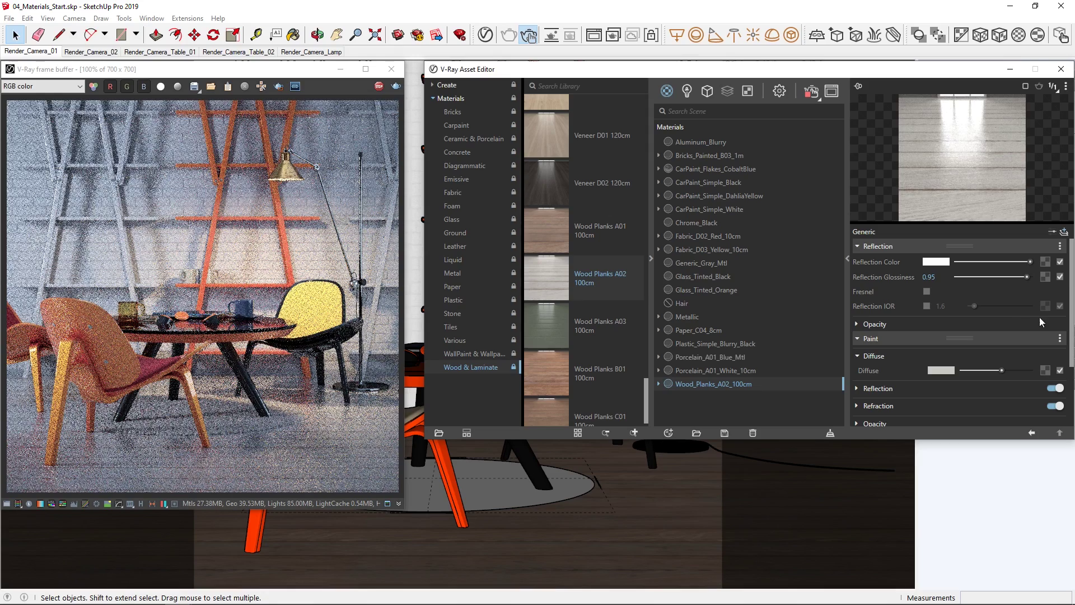
# Expand the material's Bump / Normal Mapping settings
pyautogui.scroll(-2, 1073, 344)
pyautogui.moveTo(1074, 346); pyautogui.dragTo(1074, 362)
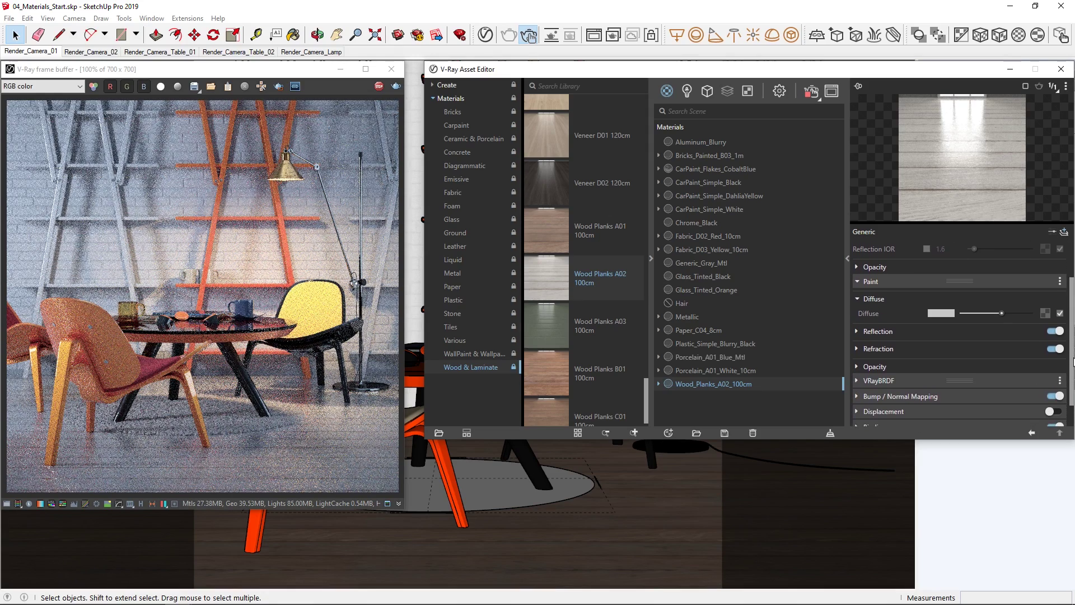
pyautogui.click(1006, 399)
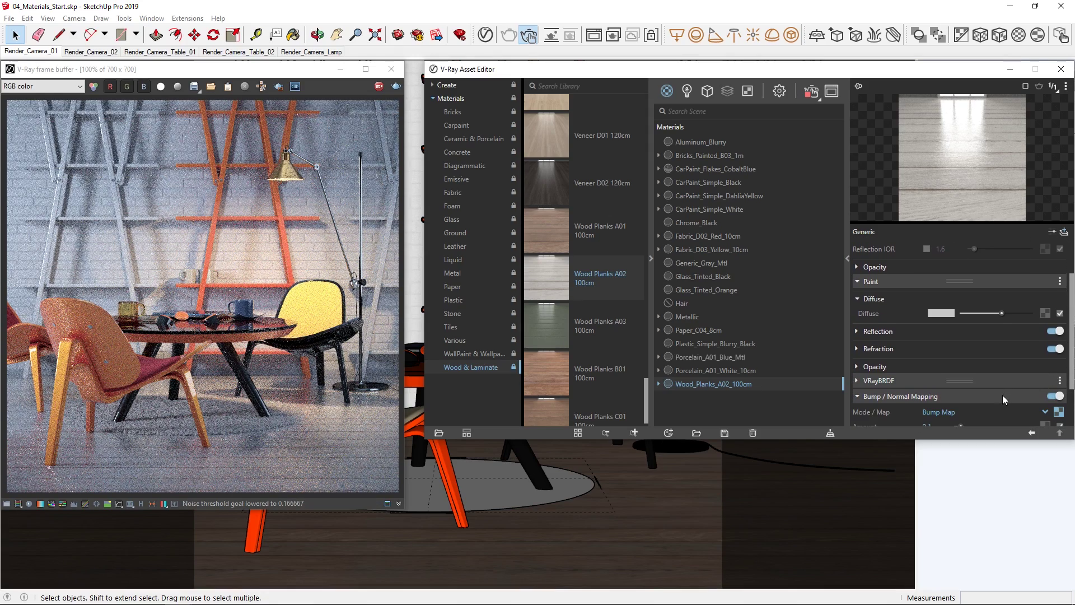
pyautogui.scroll(-1, 1073, 386)
pyautogui.scroll(-1, 1073, 386)
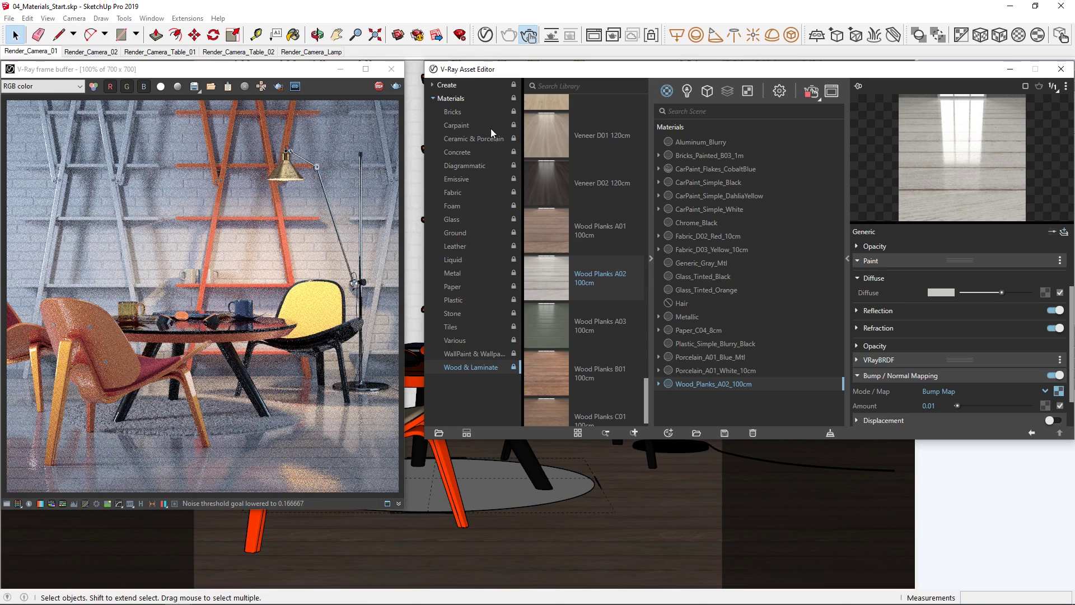
# Drag a Generic material from the library's Create category into the scene materials
pyautogui.click(463, 86)
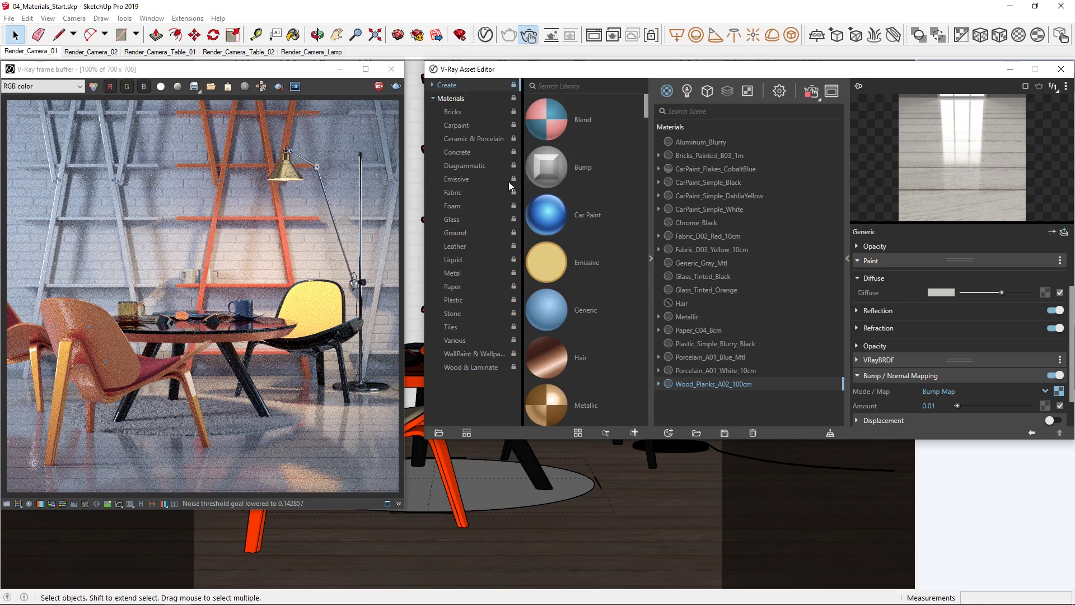
pyautogui.moveTo(553, 307); pyautogui.dragTo(748, 416)
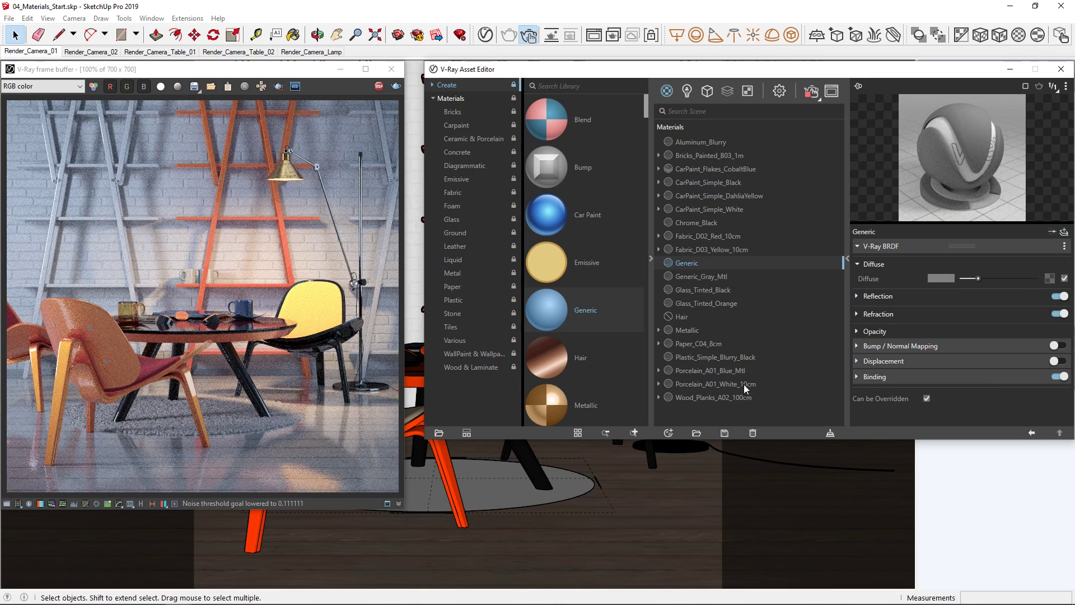
pyautogui.rightClick(714, 264)
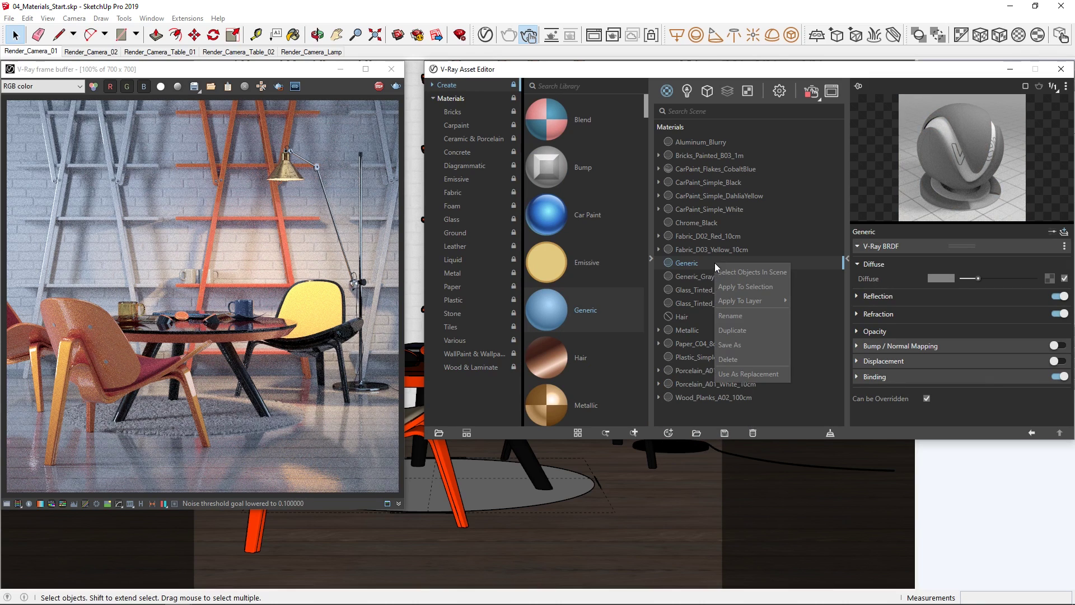
# Apply the Generic material to the floor and set its diffuse to the Concrete_B_Diff bitmap
pyautogui.click(739, 287)
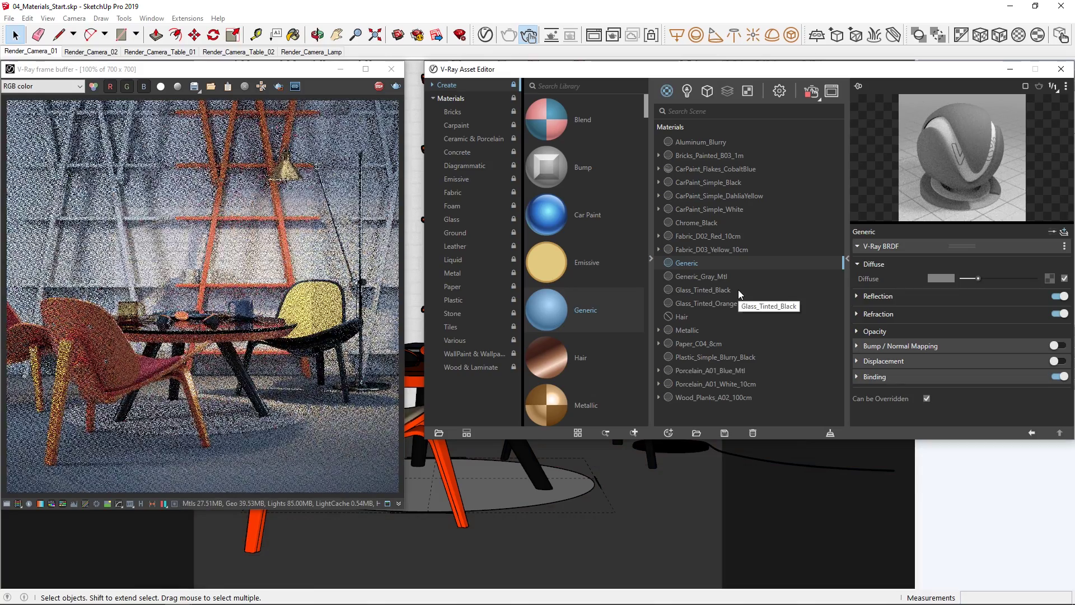
pyautogui.click(1050, 278)
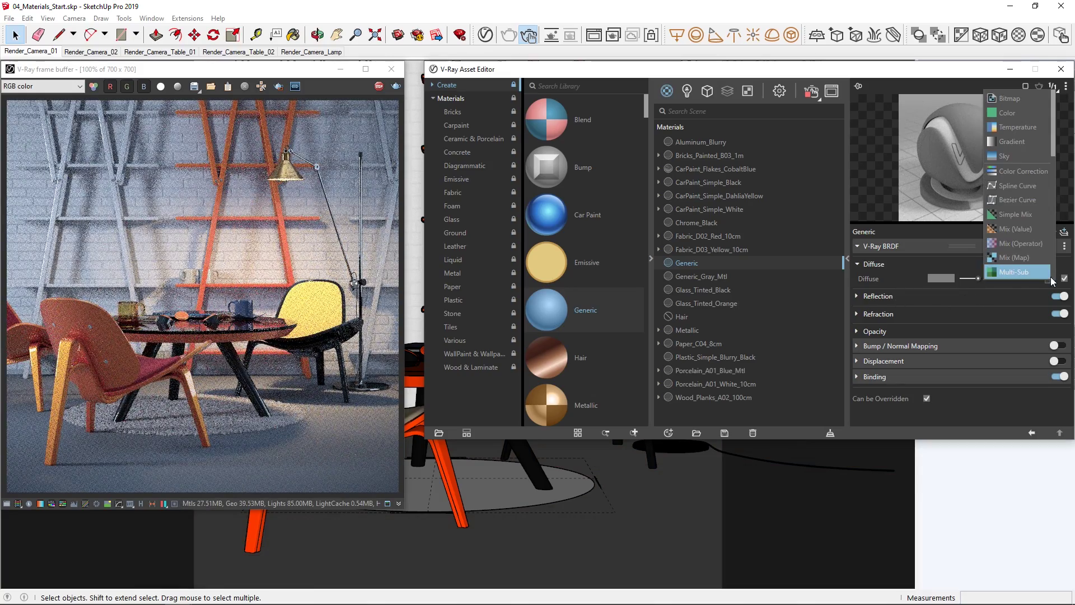
pyautogui.click(1037, 101)
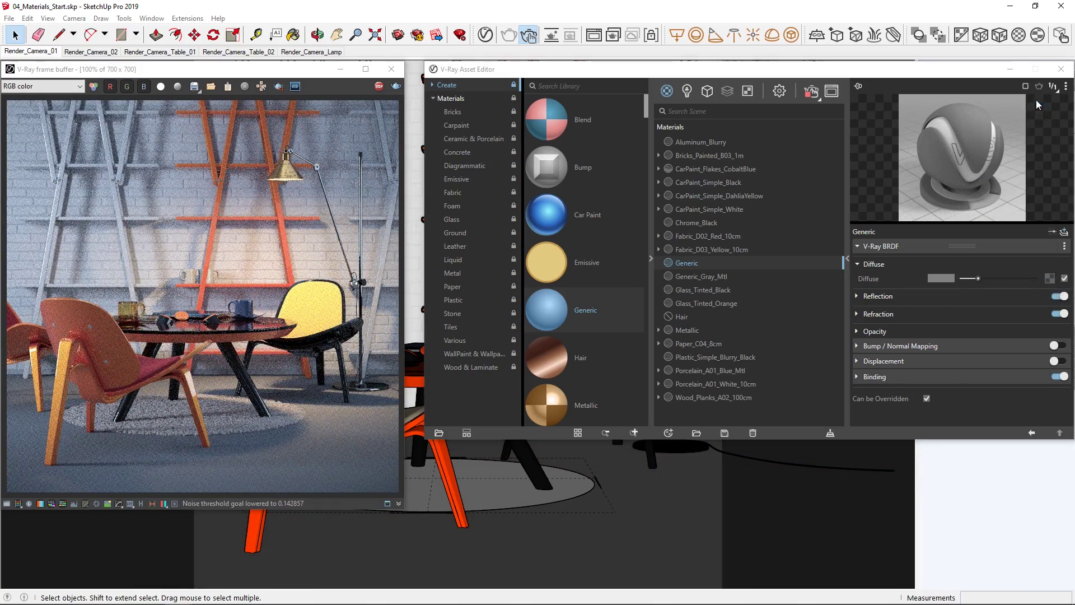
pyautogui.click(636, 162)
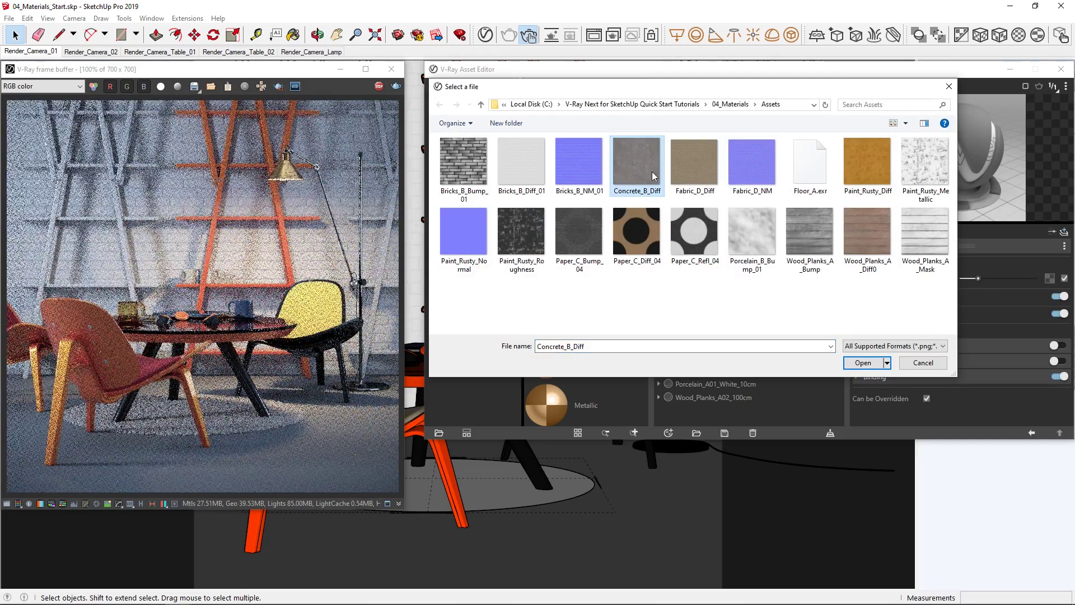
pyautogui.click(863, 363)
pyautogui.click(1059, 434)
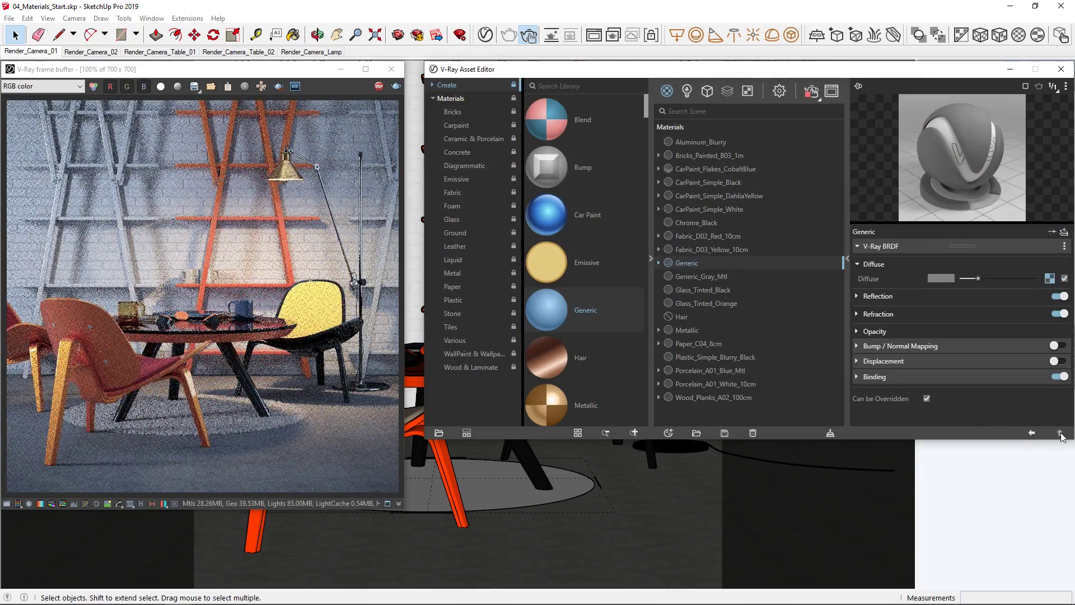
# Set the Generic material's texture width to 100 cm
pyautogui.click(847, 262)
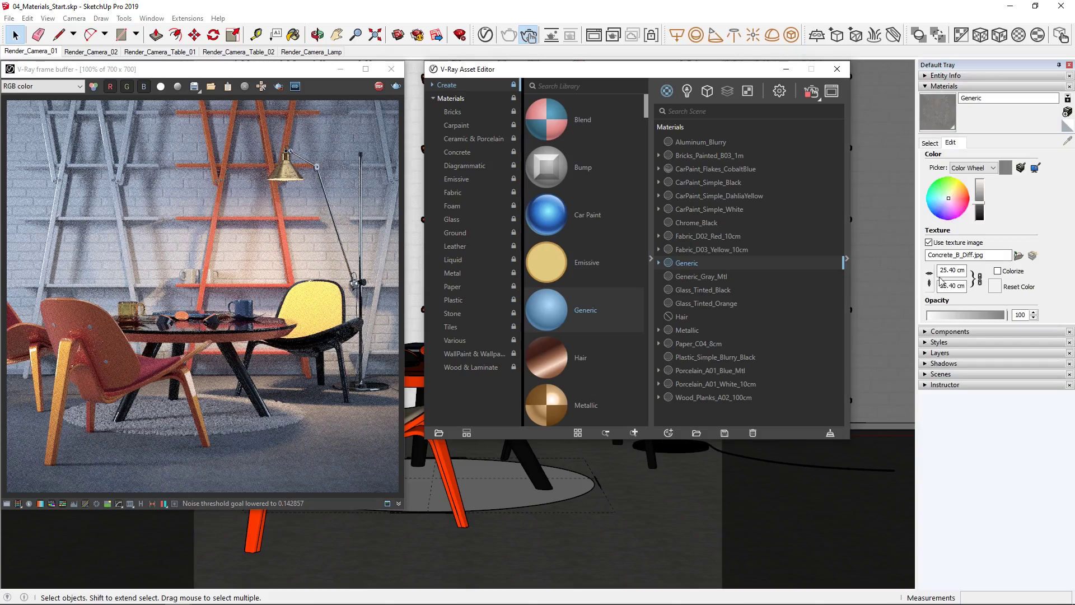
pyautogui.write('100')
pyautogui.press('Return')
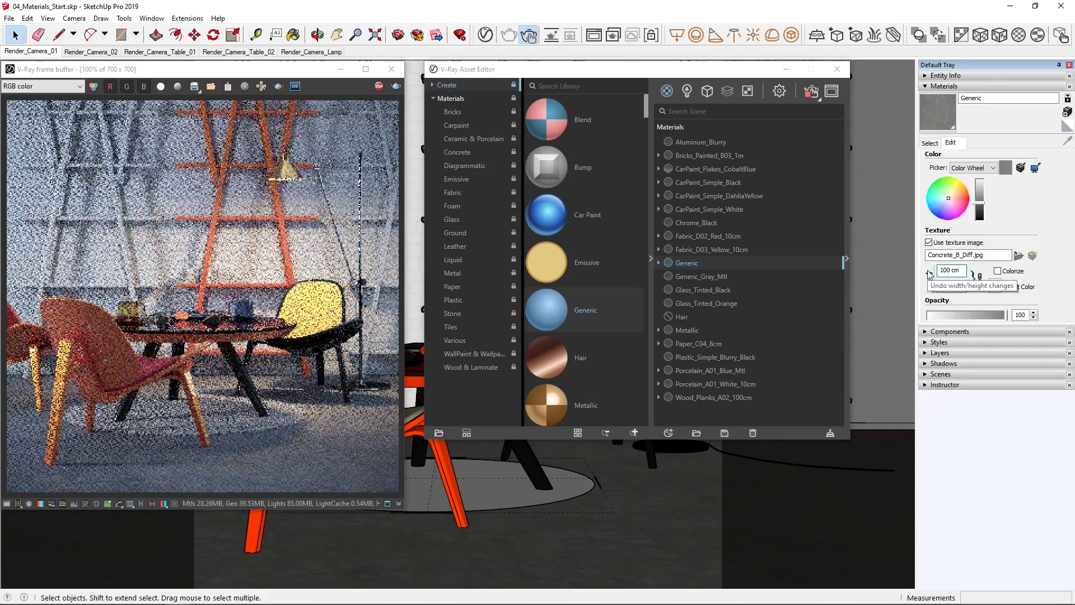
# Copy the Concrete_B_Diff diffuse texture and paste it into the Reflection Color slot
pyautogui.click(848, 265)
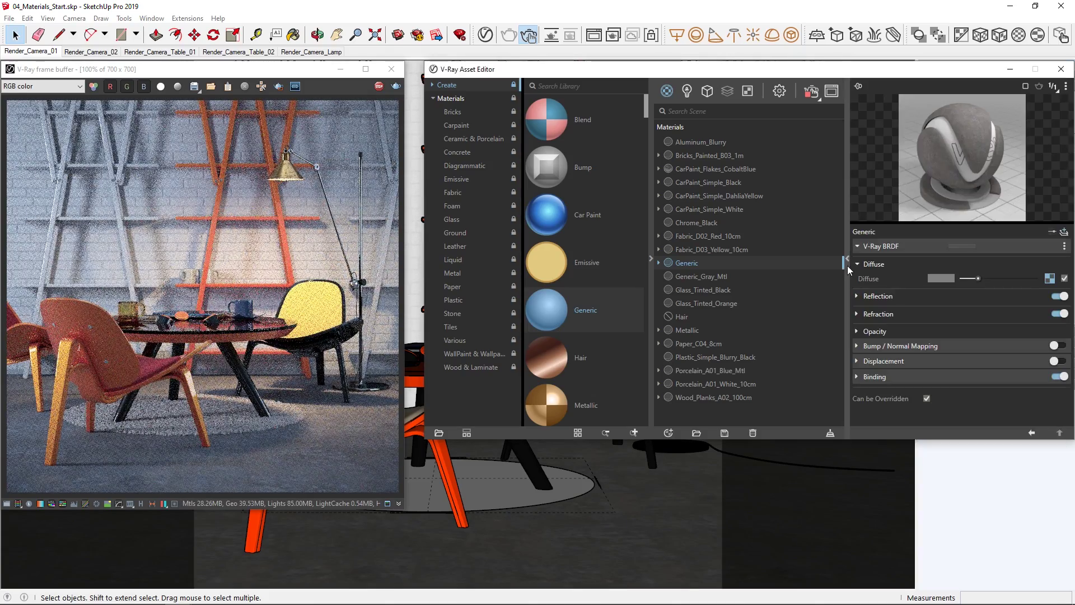
pyautogui.rightClick(1049, 279)
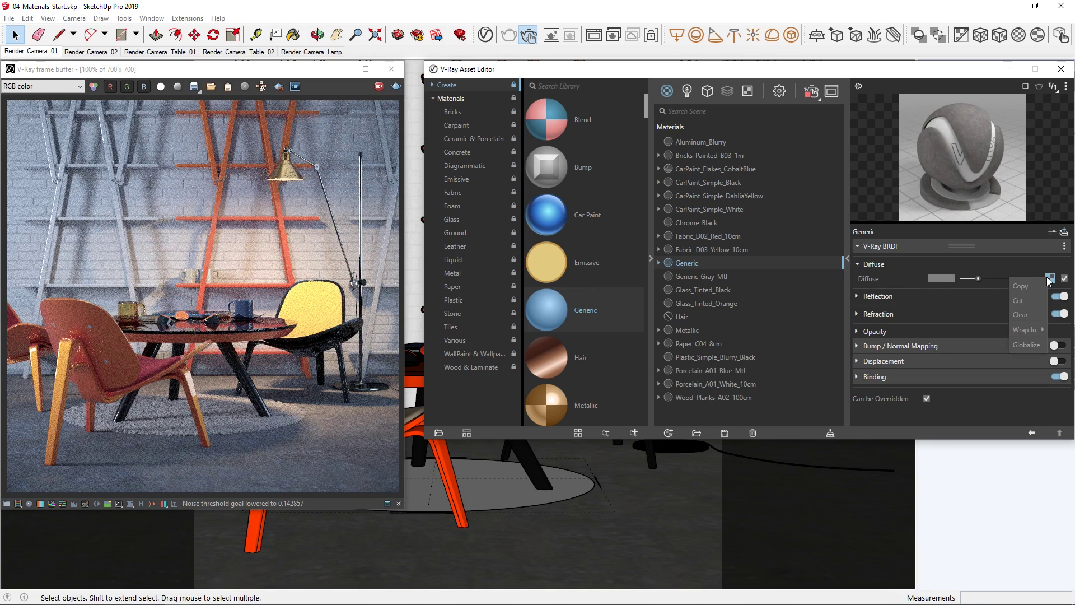
pyautogui.click(1033, 287)
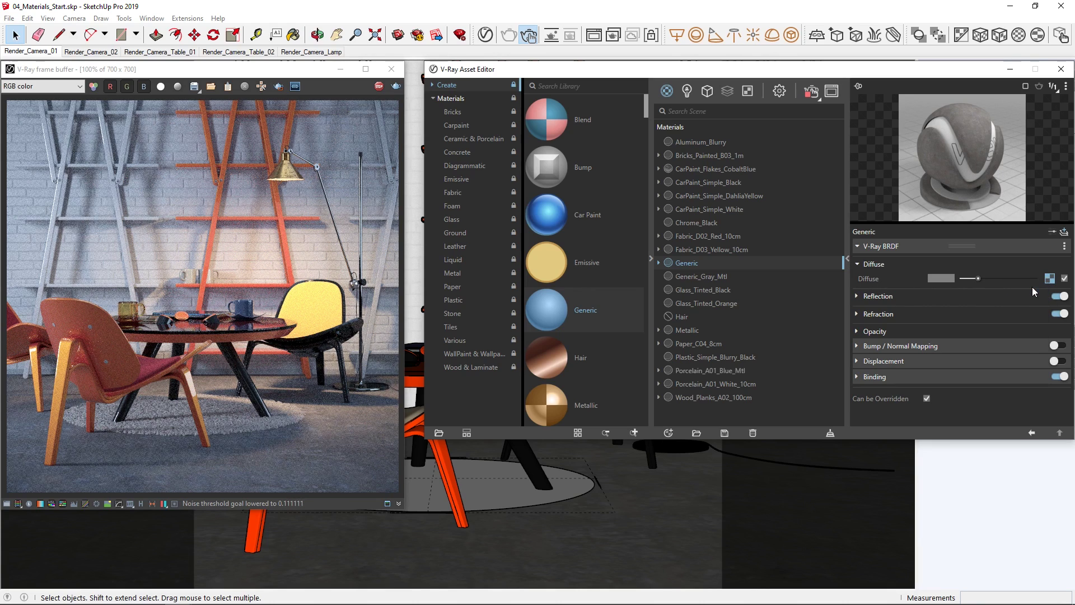
pyautogui.click(886, 298)
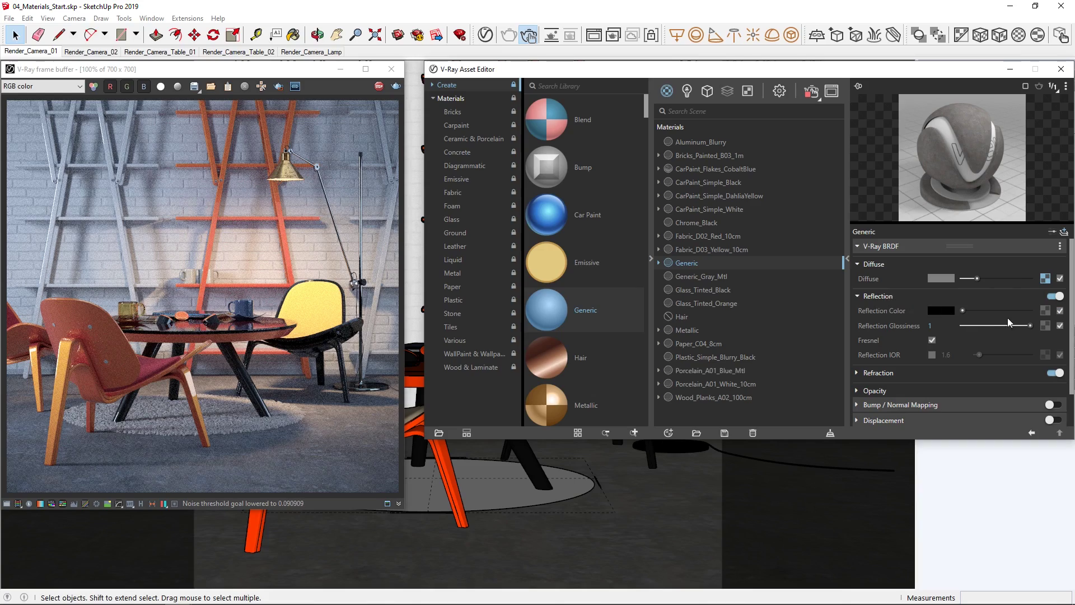
pyautogui.rightClick(1046, 311)
pyautogui.click(1027, 320)
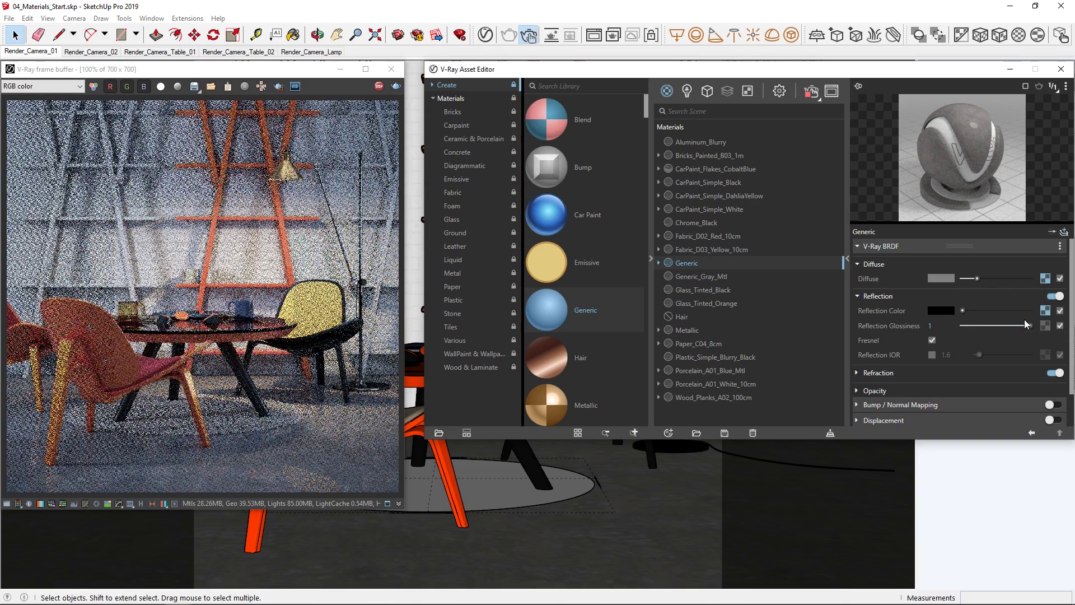
# Wrap the reflection texture in Color Correction: saturation -1, brightness 0.759, contrast 1.513
pyautogui.rightClick(1046, 311)
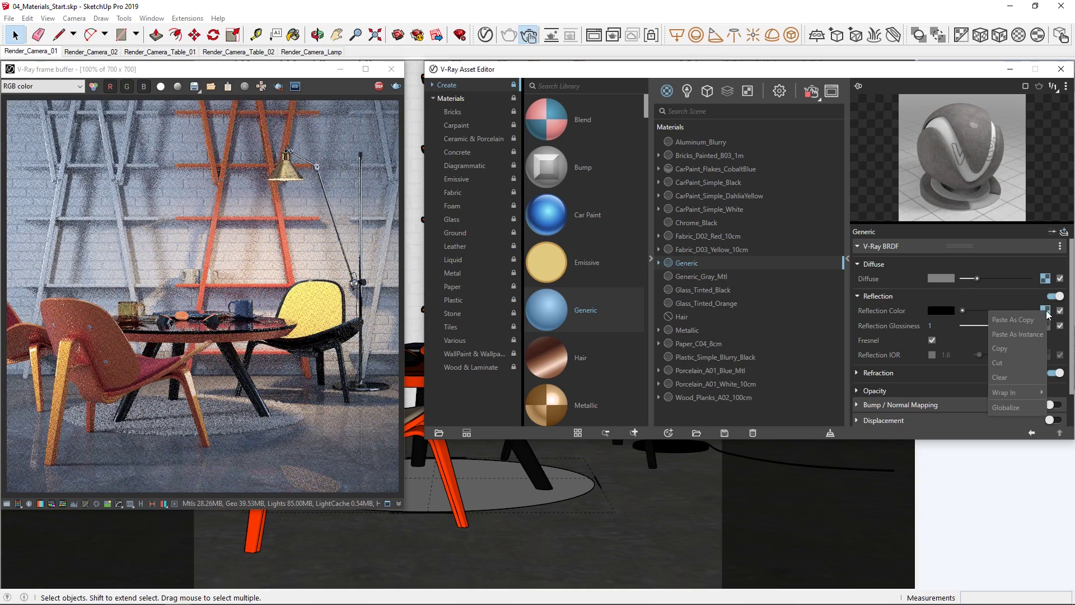
pyautogui.moveTo(1020, 391)
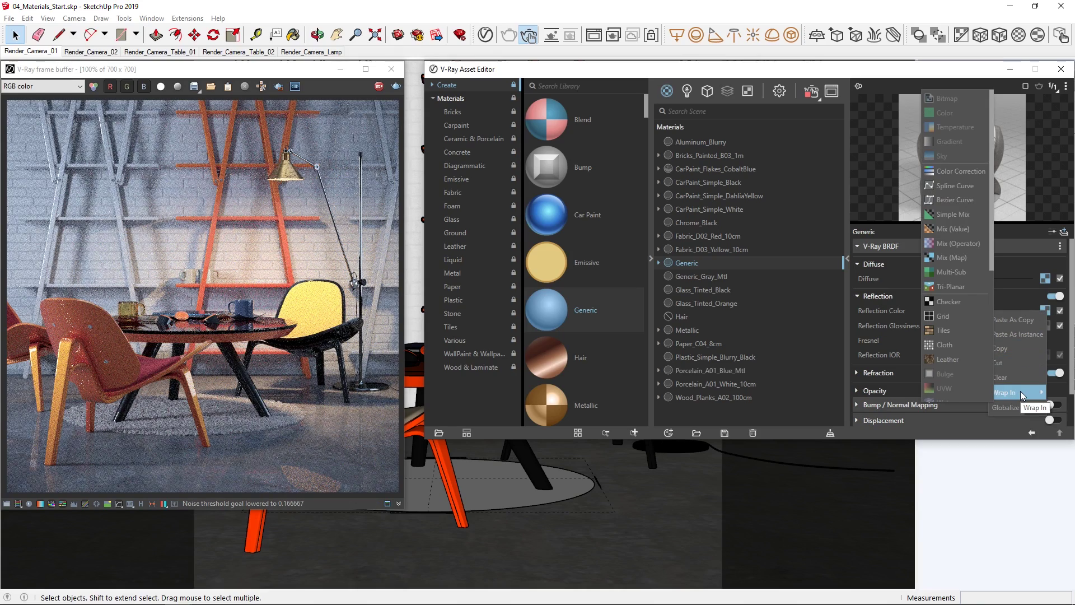
pyautogui.click(957, 174)
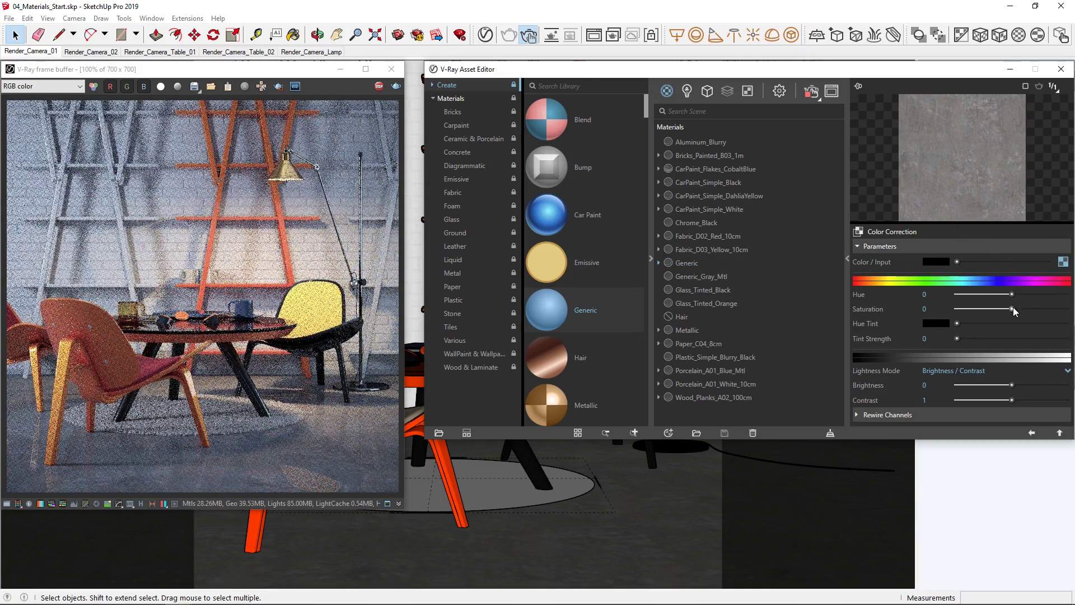
pyautogui.moveTo(1012, 309); pyautogui.dragTo(969, 313)
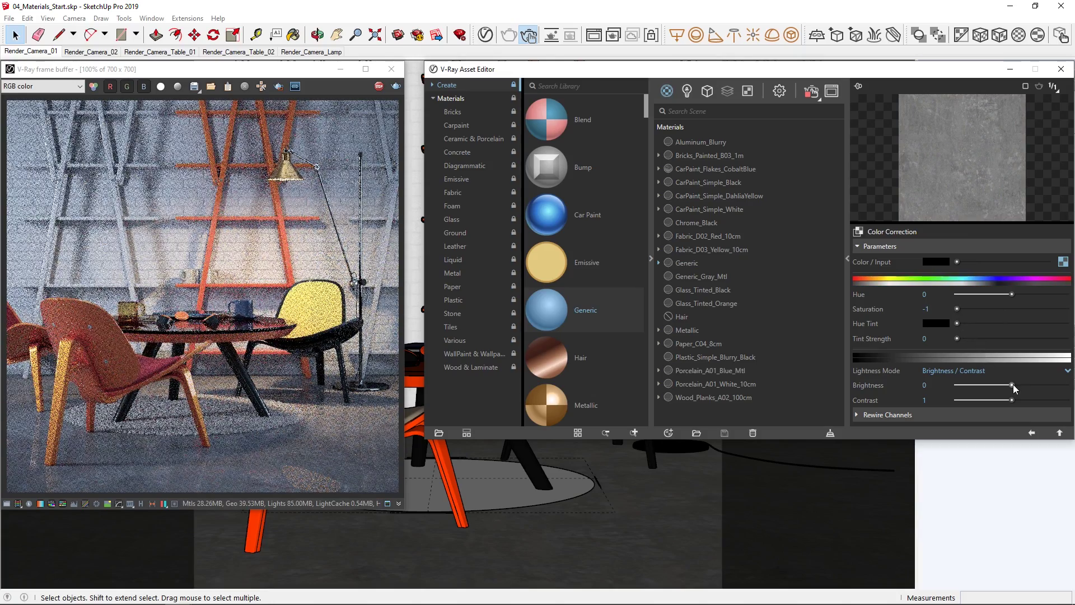
pyautogui.moveTo(1013, 385); pyautogui.dragTo(1041, 398)
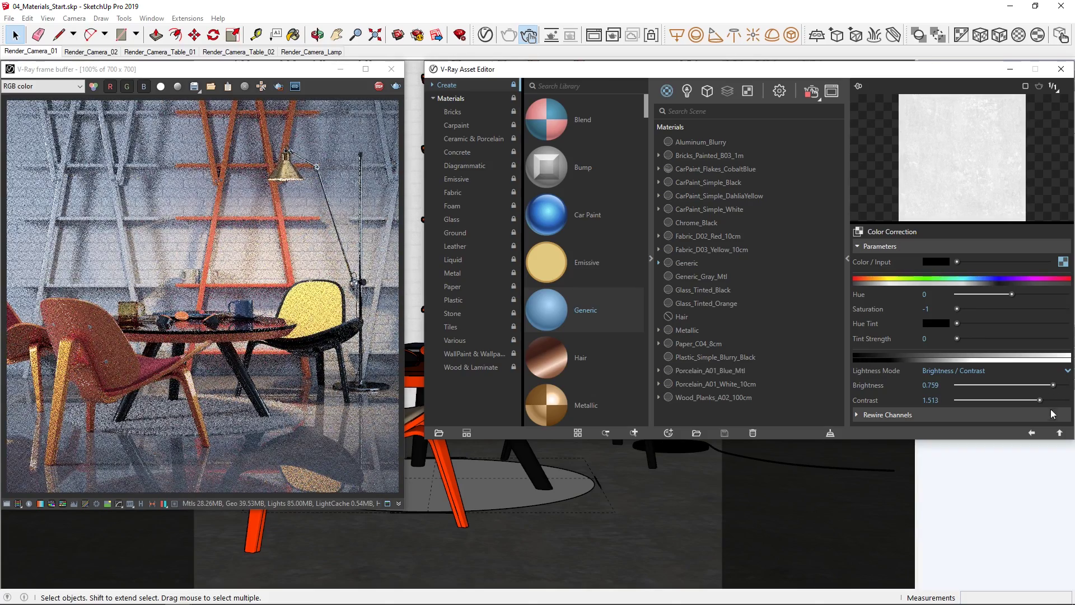
pyautogui.click(1060, 433)
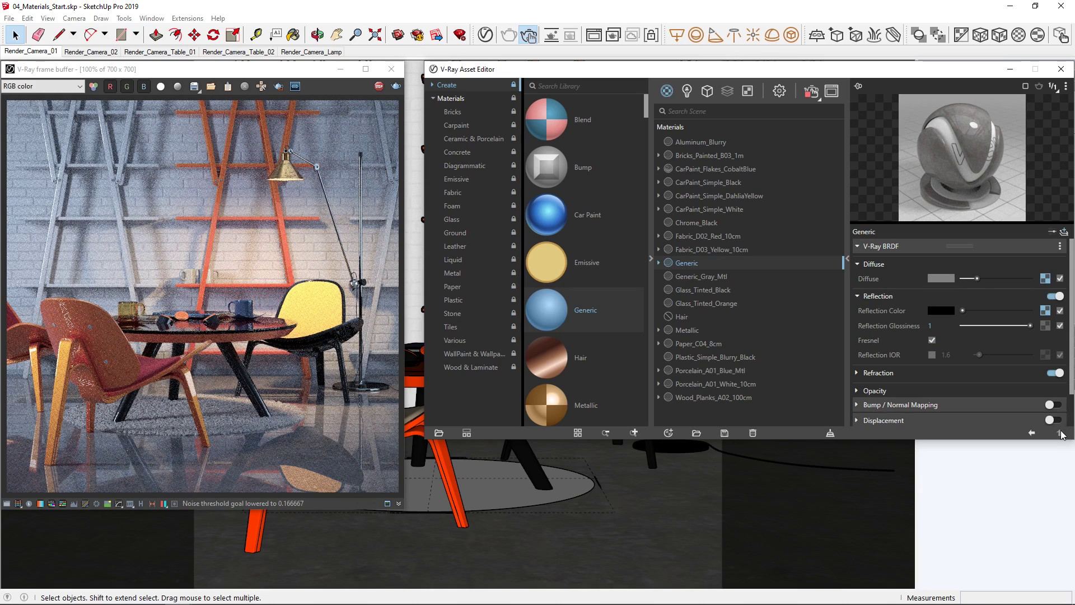
# Enable bump mapping using the copied reflection colour map with amount 0.01
pyautogui.rightClick(1045, 312)
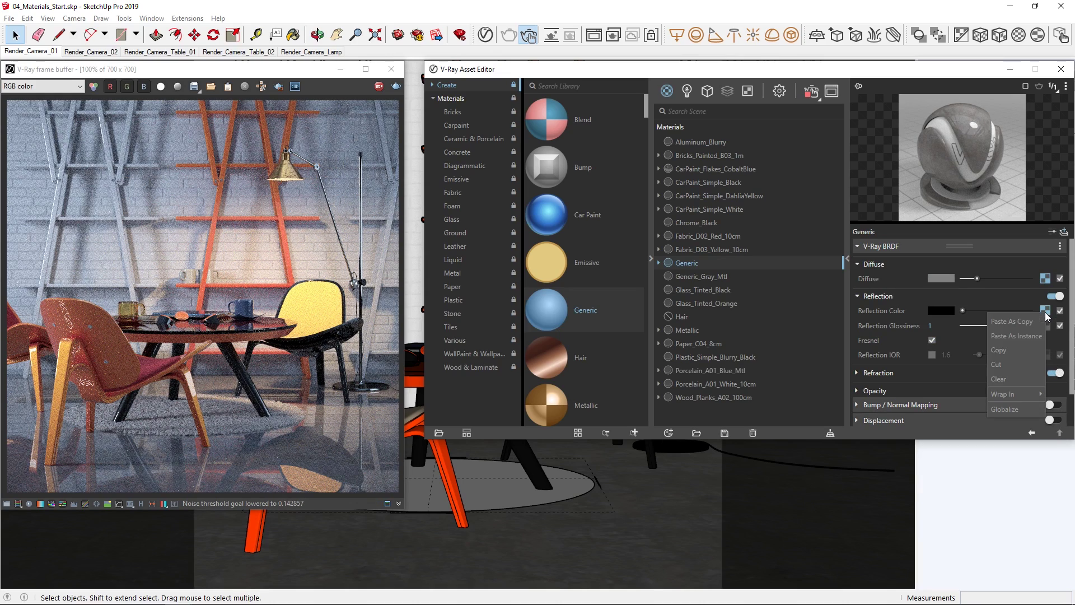
pyautogui.click(1021, 354)
pyautogui.click(1053, 404)
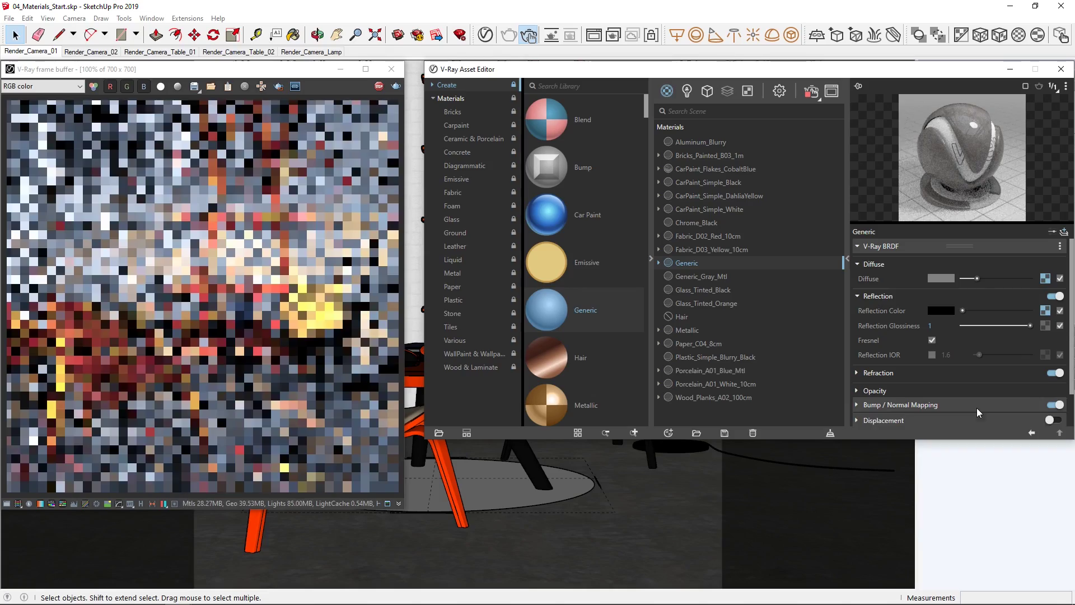
pyautogui.click(976, 407)
pyautogui.scroll(-1, 1074, 383)
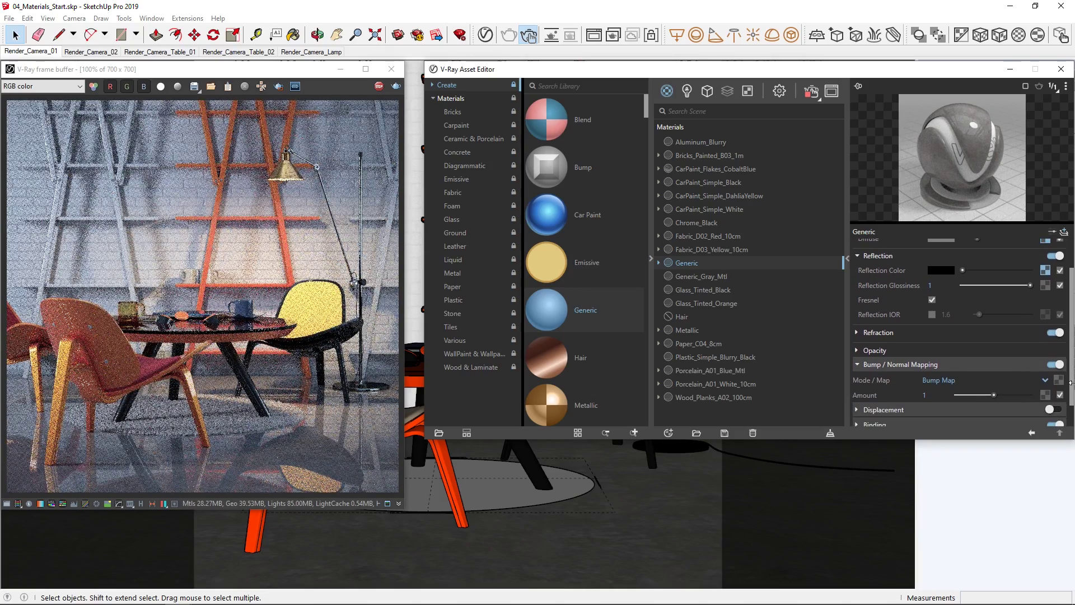
pyautogui.click(1059, 379)
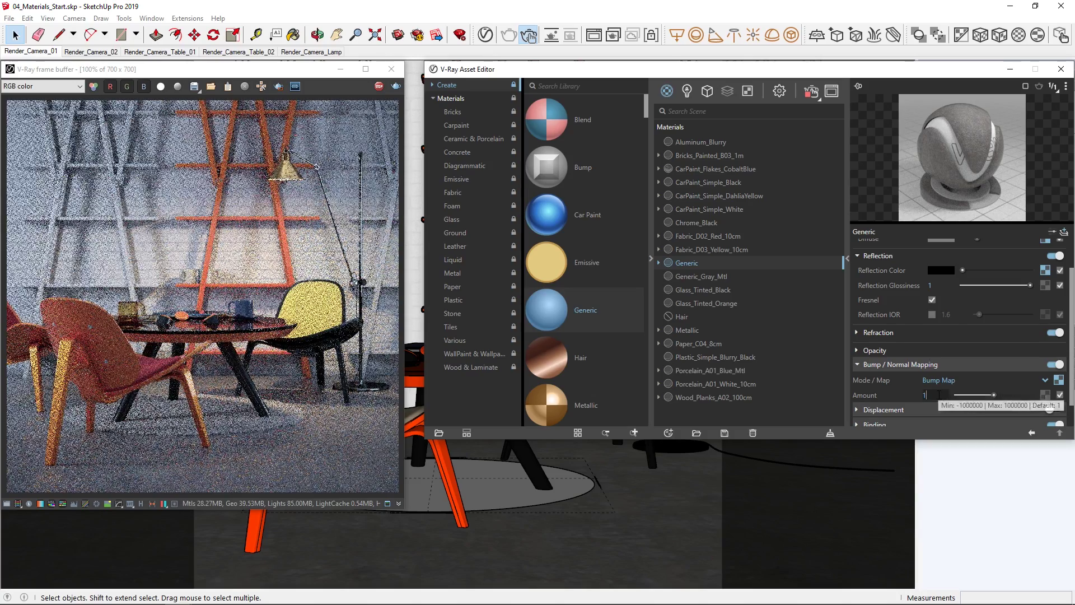
pyautogui.click(939, 395)
pyautogui.write('0.01')
pyautogui.press('Return')
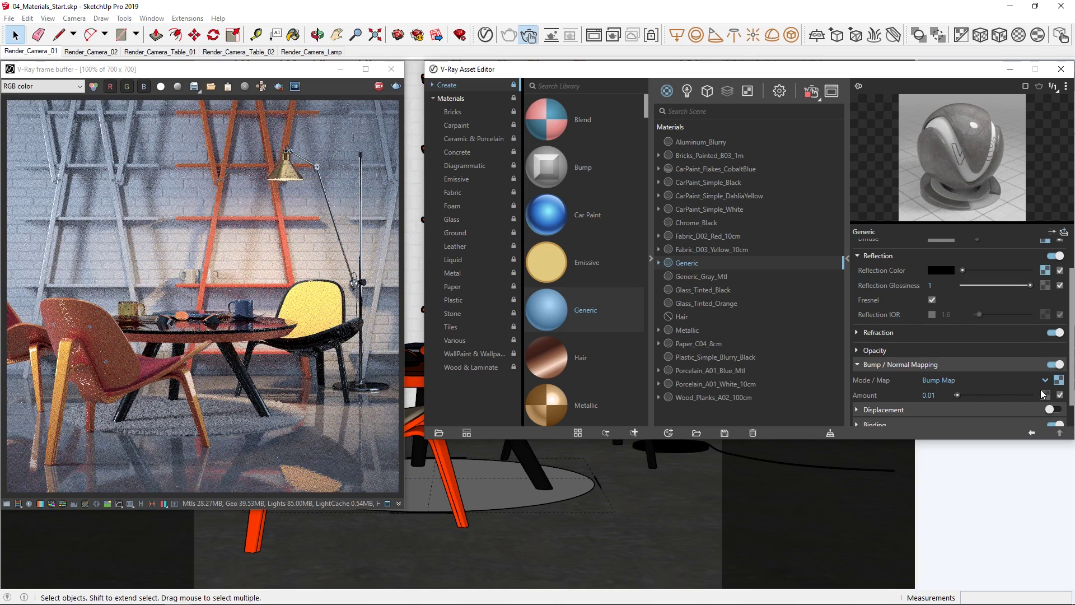
# Raise the bump map's Color Correction contrast to 1.871
pyautogui.click(1058, 380)
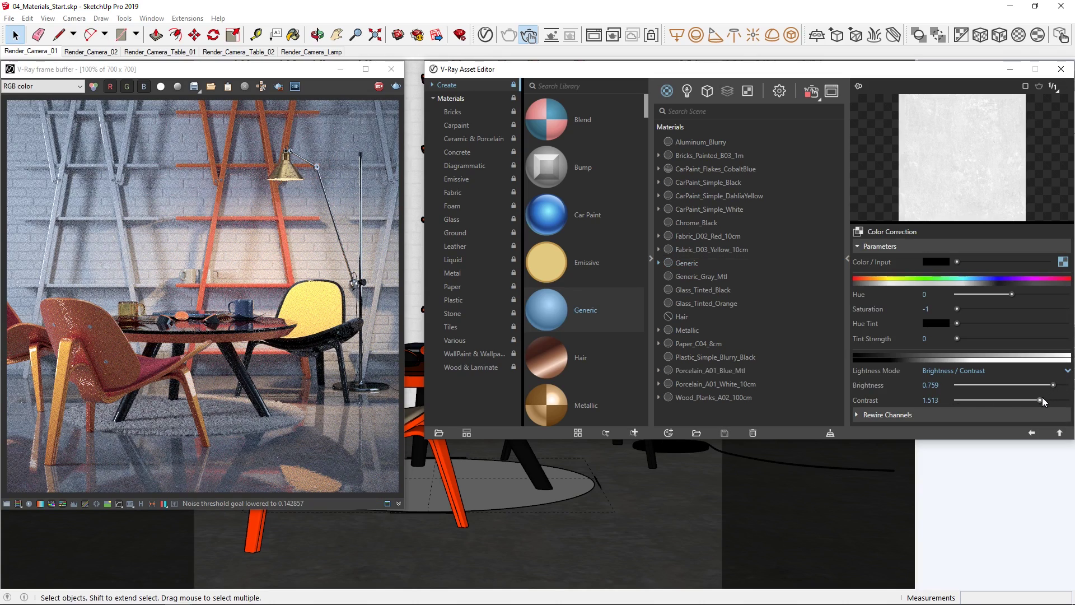
pyautogui.moveTo(1038, 401); pyautogui.dragTo(1061, 401)
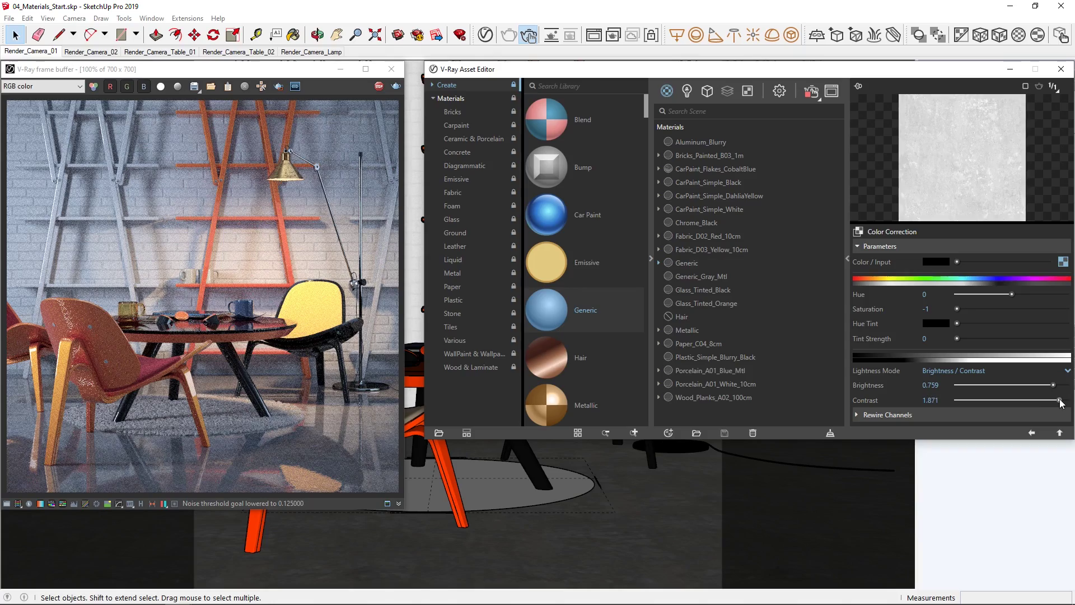
pyautogui.click(1061, 433)
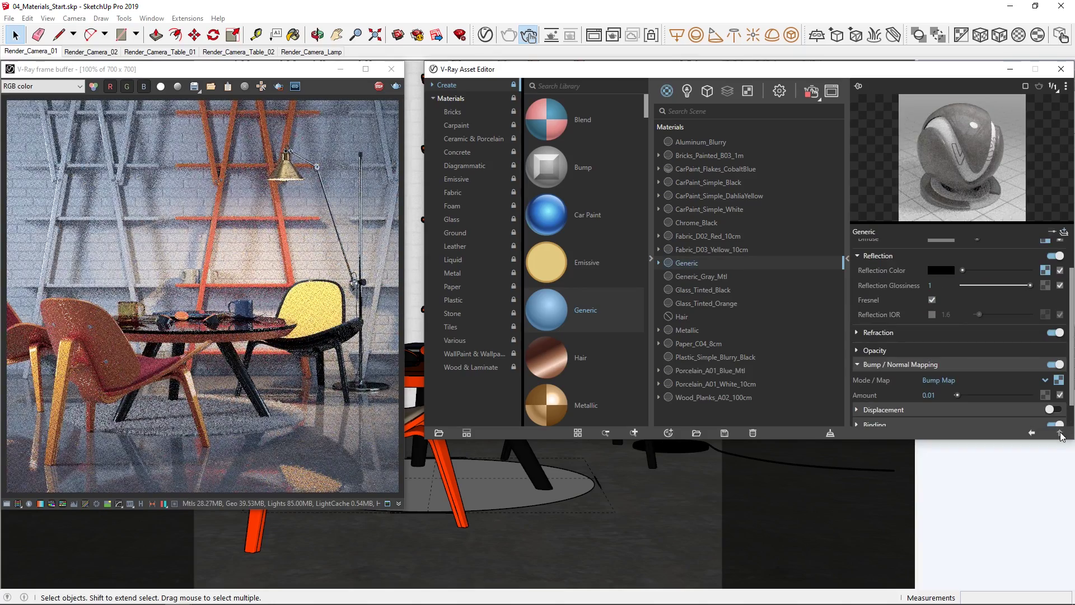
pyautogui.scroll(2, 1072, 392)
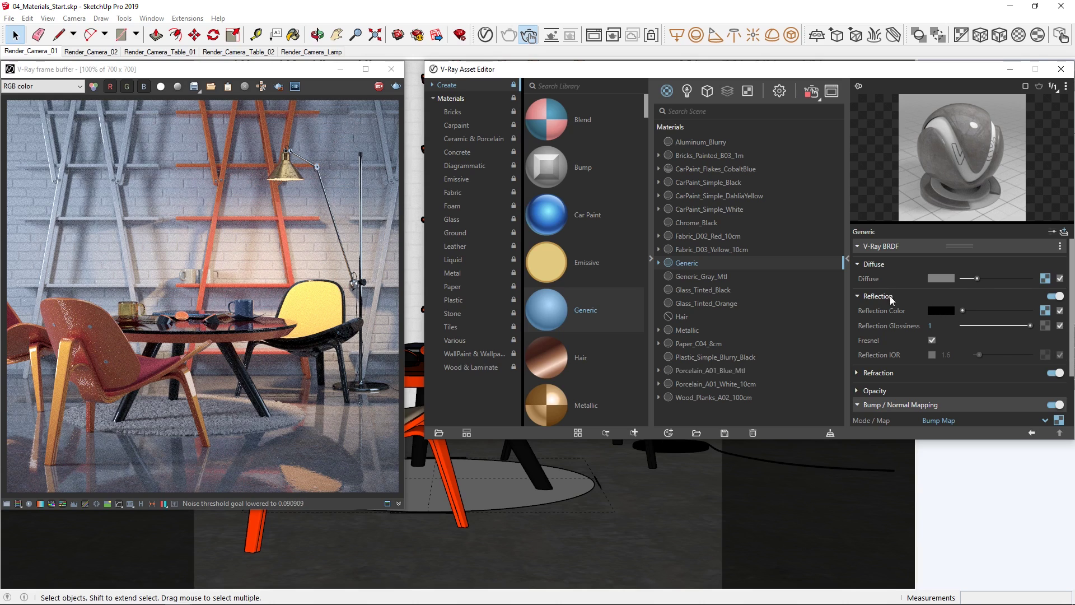
# Stop the interactive render and load the 04_Materials_End.vccglb global colour corrections in the frame buffer
pyautogui.click(811, 91)
pyautogui.click(7, 504)
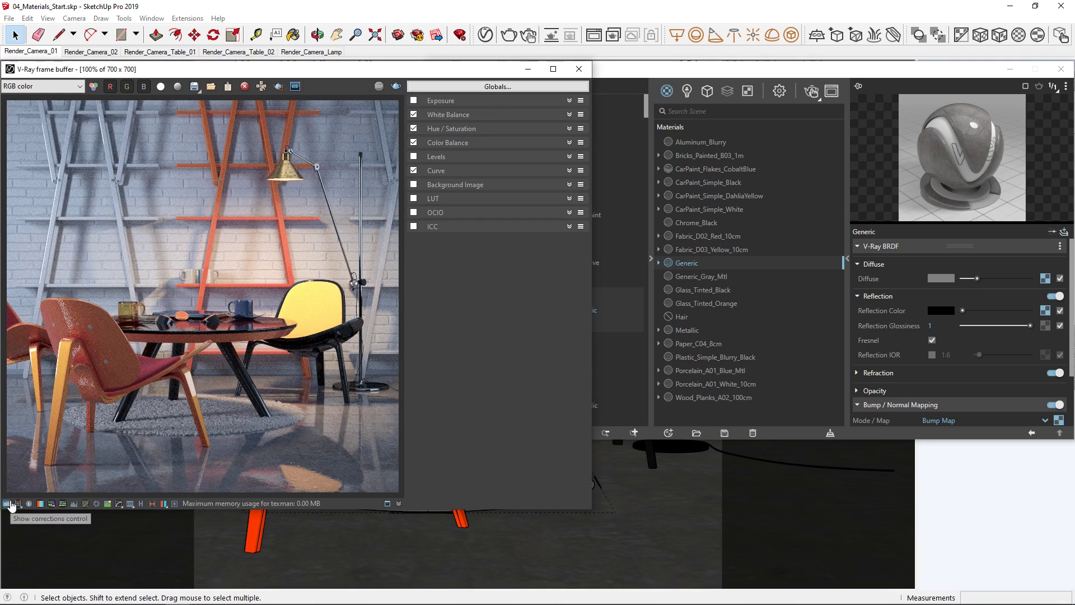
pyautogui.click(513, 86)
pyautogui.click(517, 111)
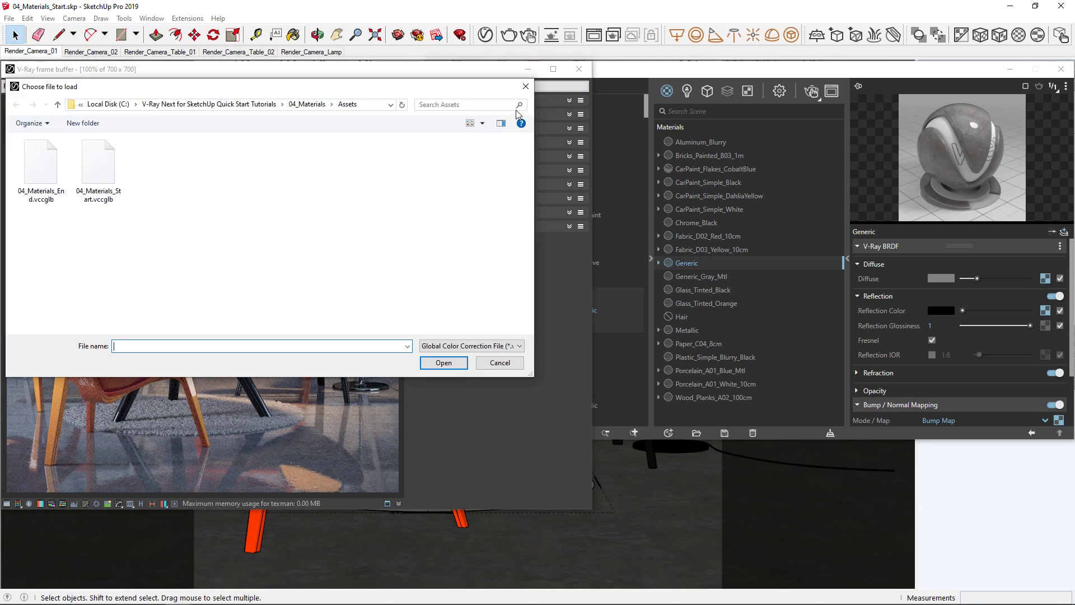
pyautogui.click(49, 165)
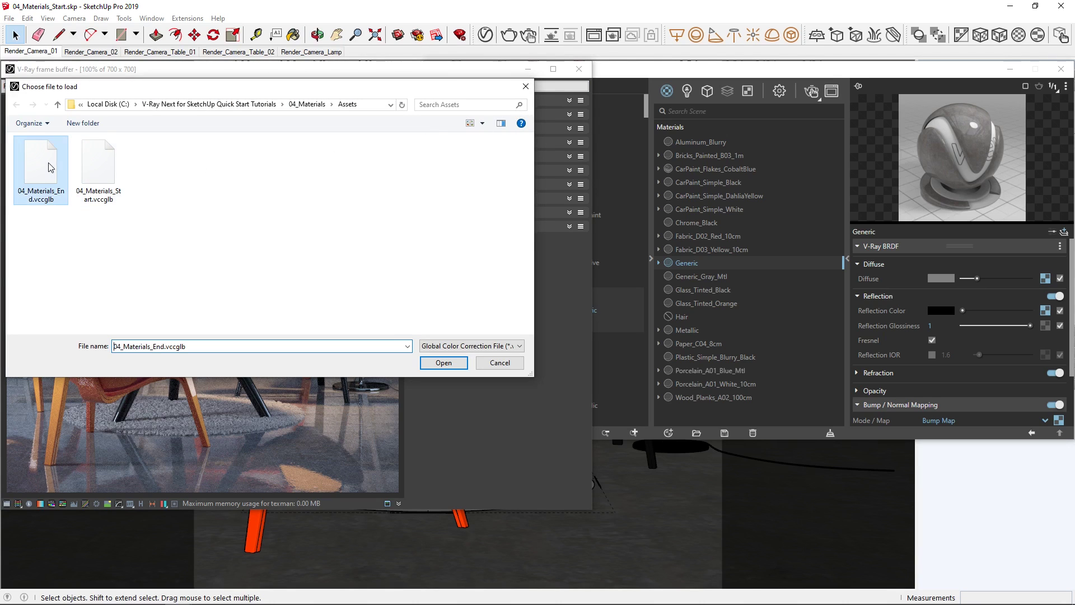
pyautogui.click(444, 362)
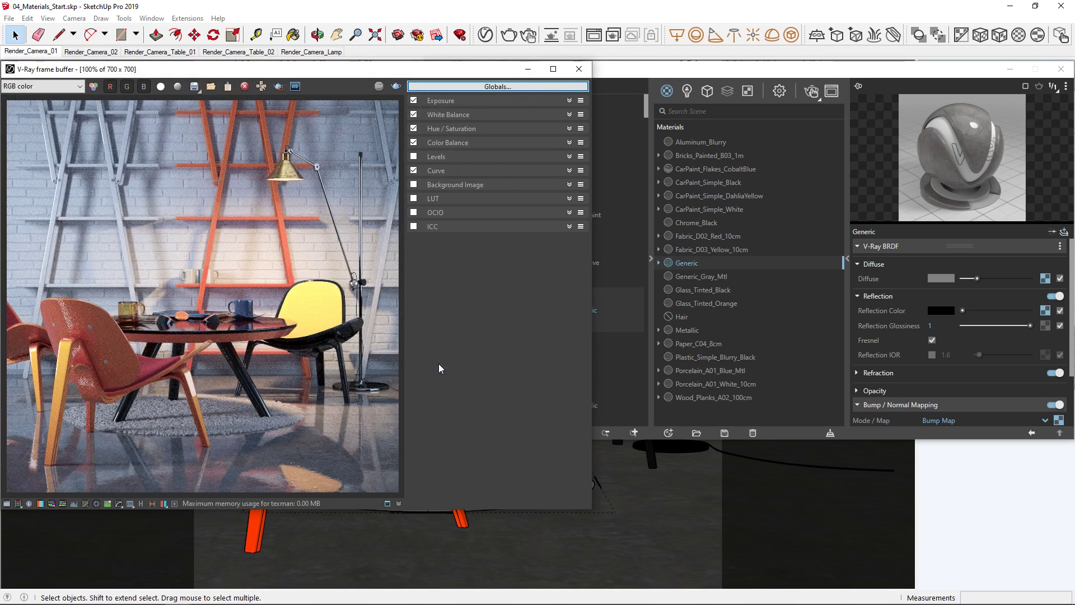
# In Render settings, turn off Interactive and Progressive, set Quality to High, and enable Denoise
pyautogui.click(780, 92)
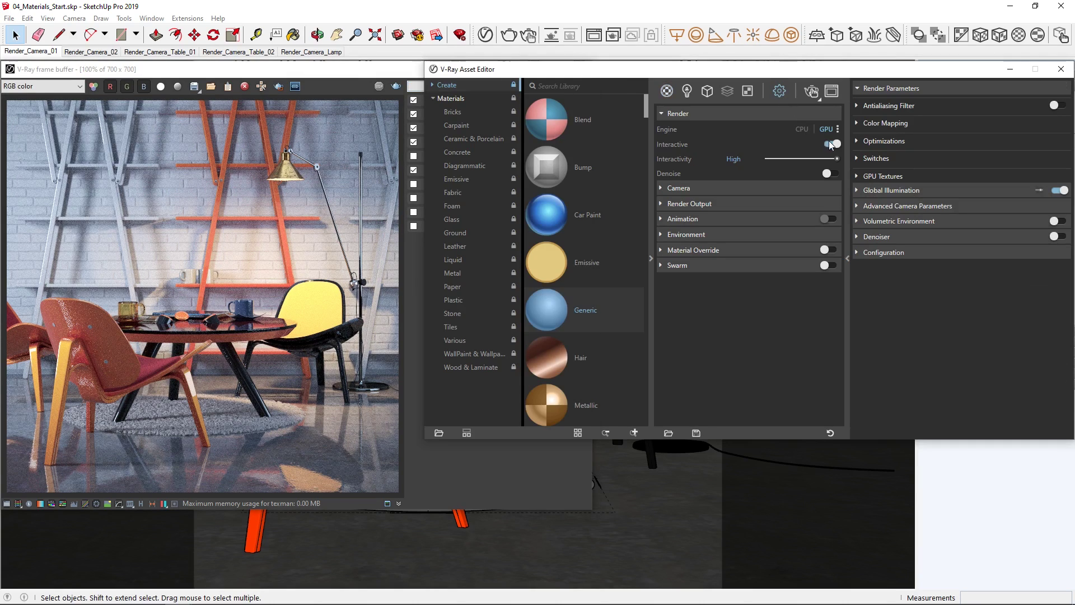
pyautogui.click(832, 144)
pyautogui.click(835, 159)
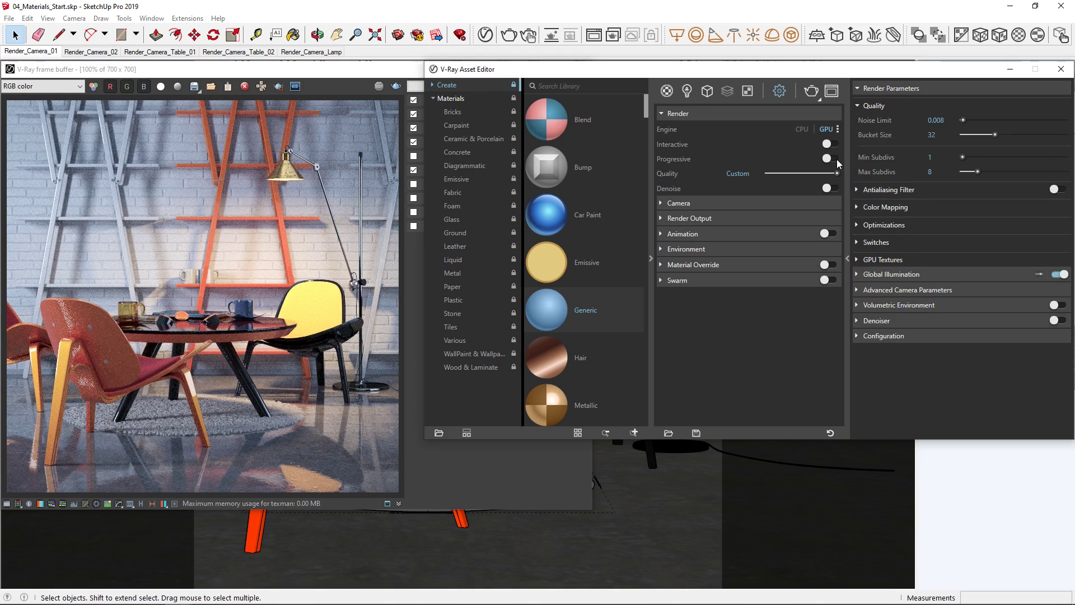
pyautogui.moveTo(836, 175); pyautogui.dragTo(826, 176)
pyautogui.click(828, 189)
pyautogui.click(862, 321)
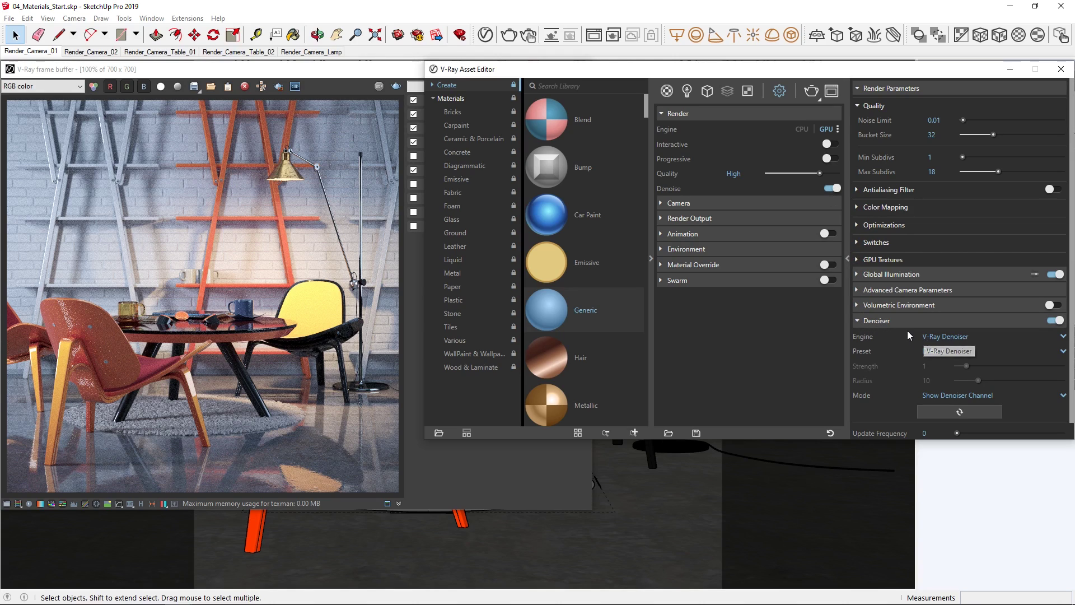
# Set the render output image width to 1920
pyautogui.click(751, 219)
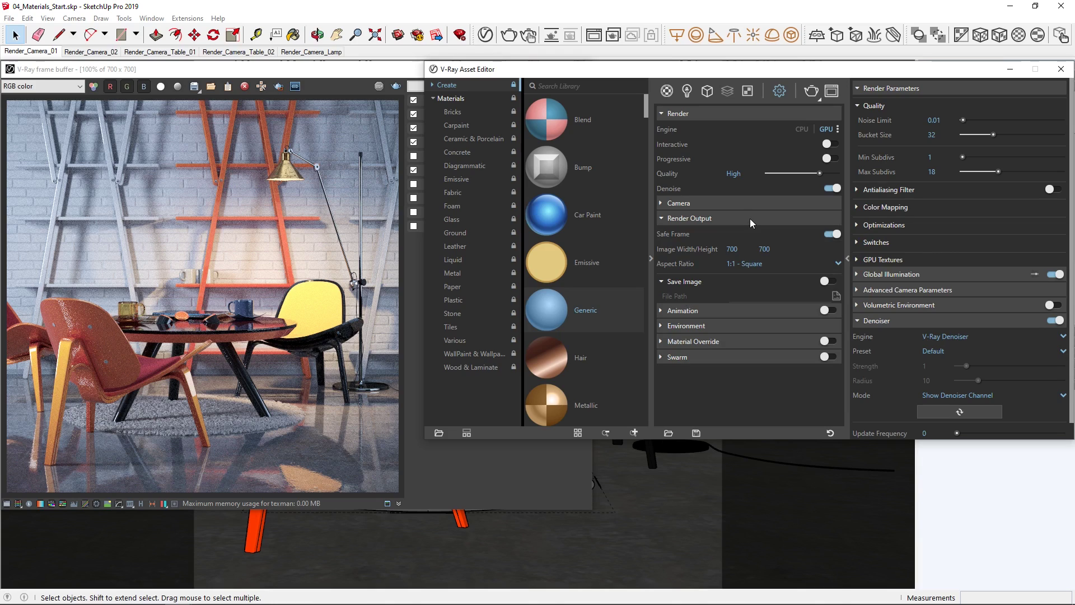
pyautogui.doubleClick(744, 249)
pyautogui.write('1920')
pyautogui.press('Return')
# Run the 1920×1920 production render and save it as 04_Materials_End.png in 04_Materials\Rendering
pyautogui.click(810, 92)
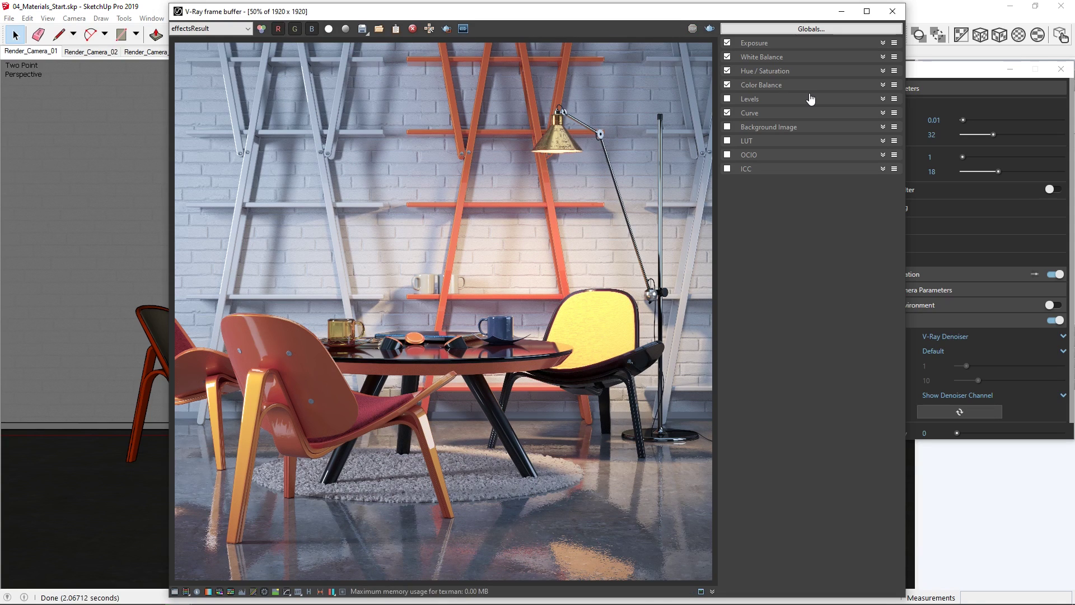
pyautogui.click(363, 28)
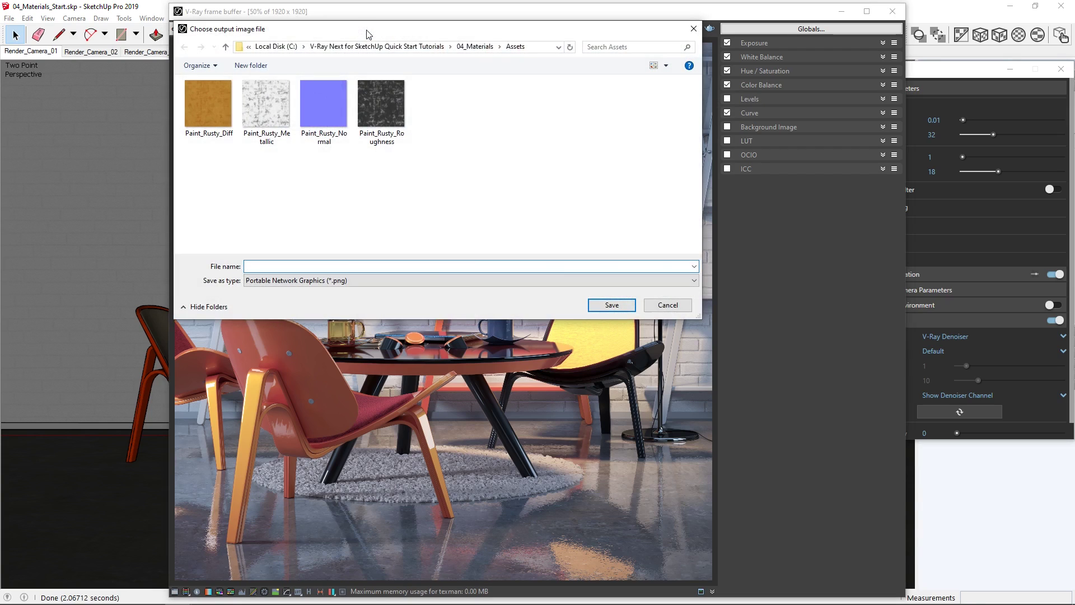
pyautogui.click(475, 47)
pyautogui.doubleClick(228, 113)
pyautogui.click(255, 265)
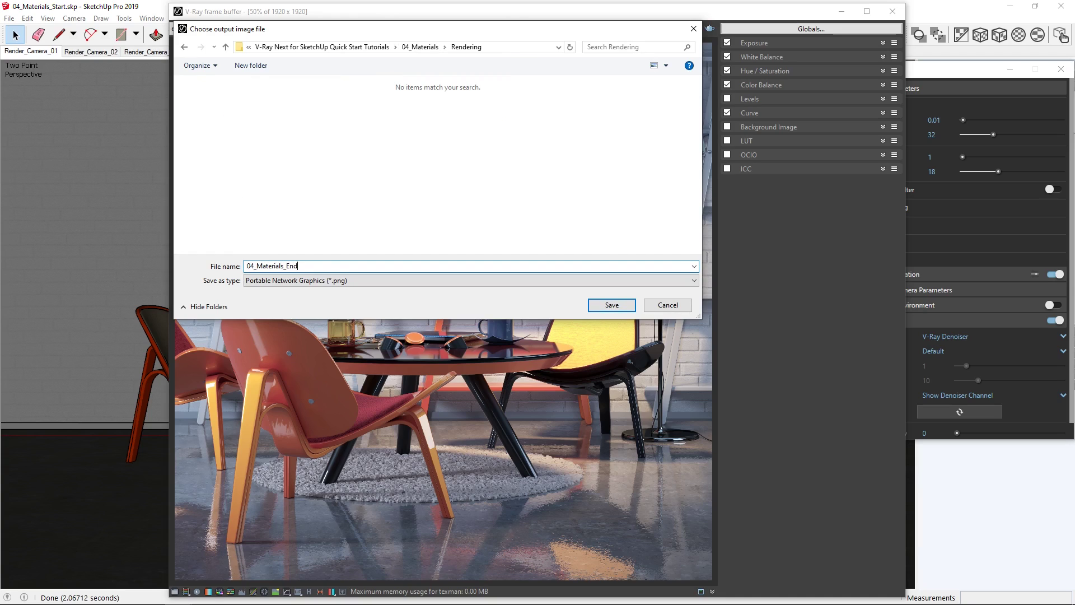
pyautogui.click(595, 309)
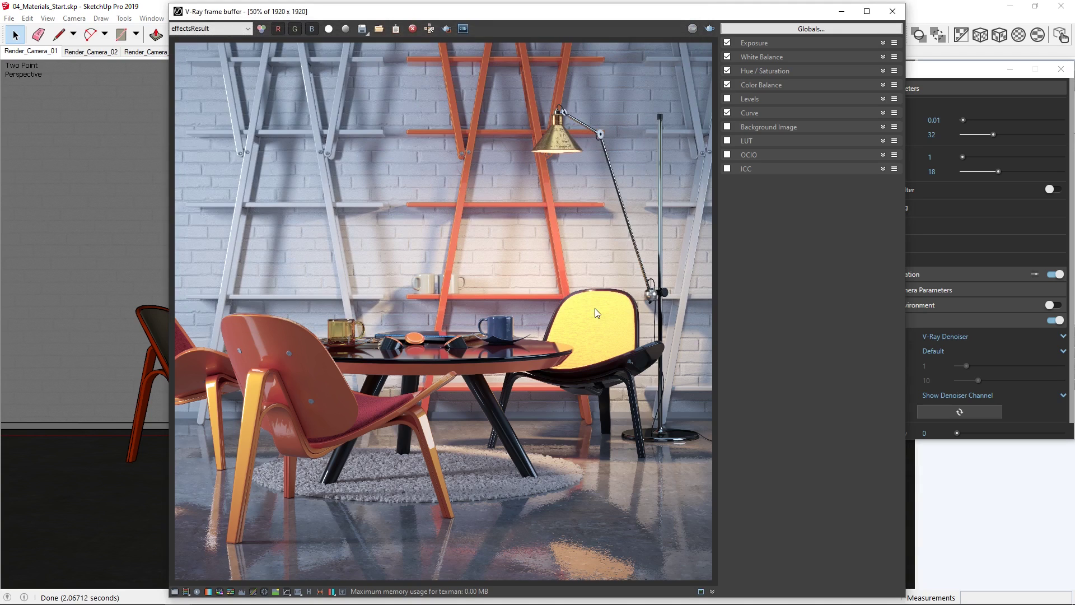